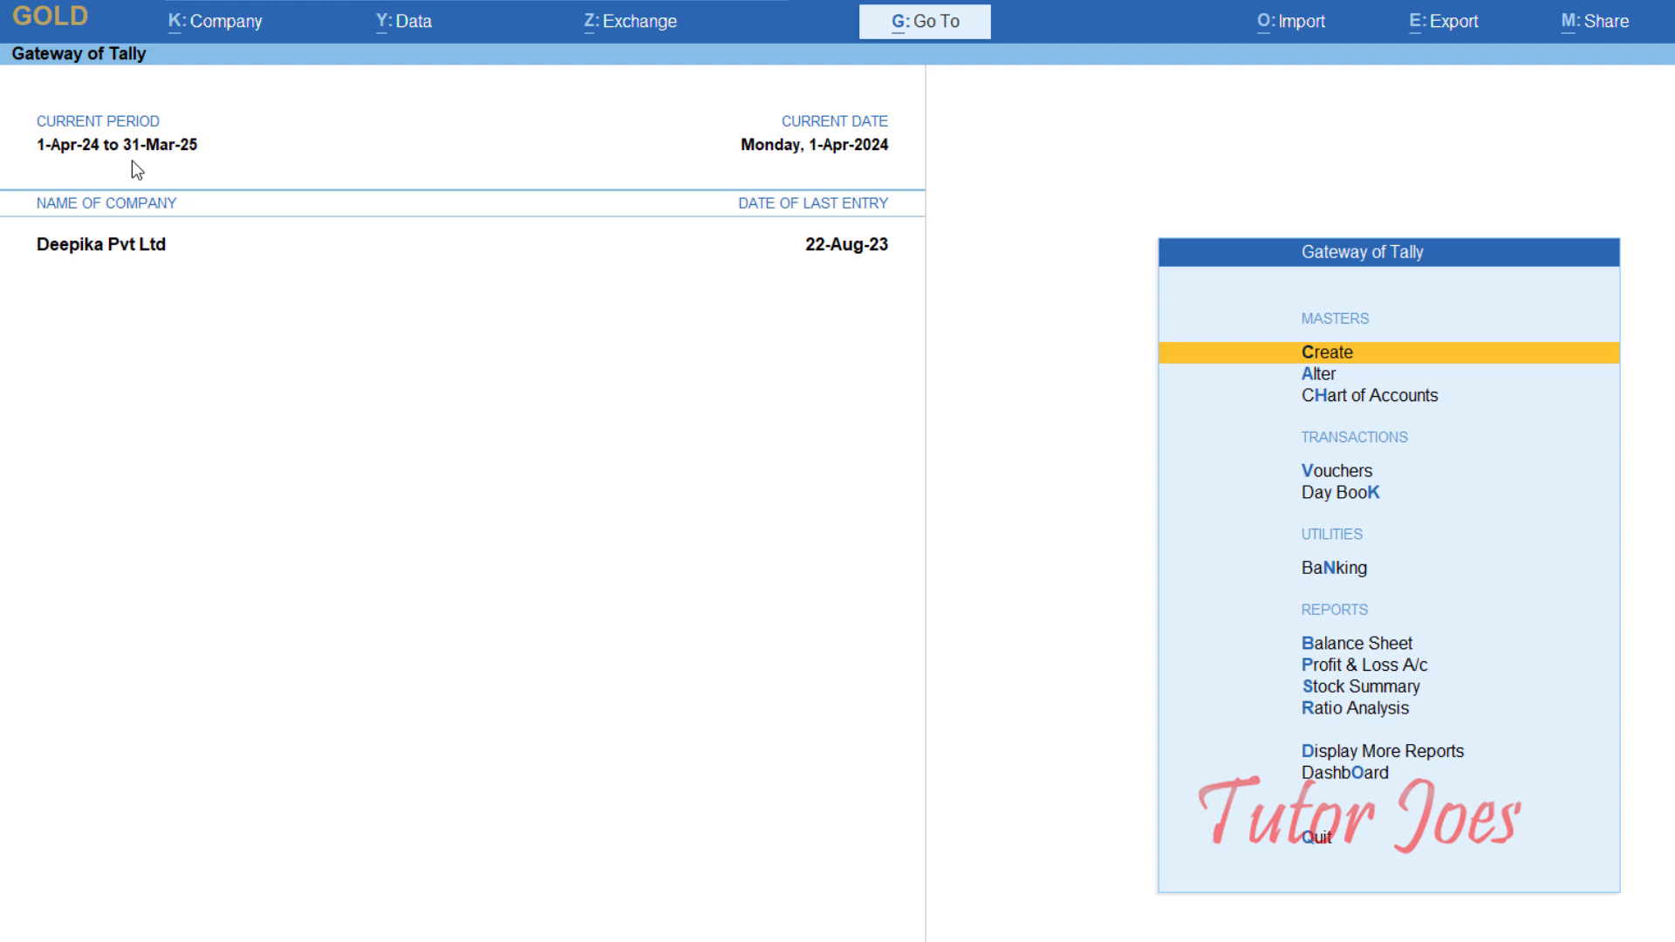
Step: Set the company's current period from 1-4-2023 to 31-3-2024
{"action": "key", "text": "alt+F2"}
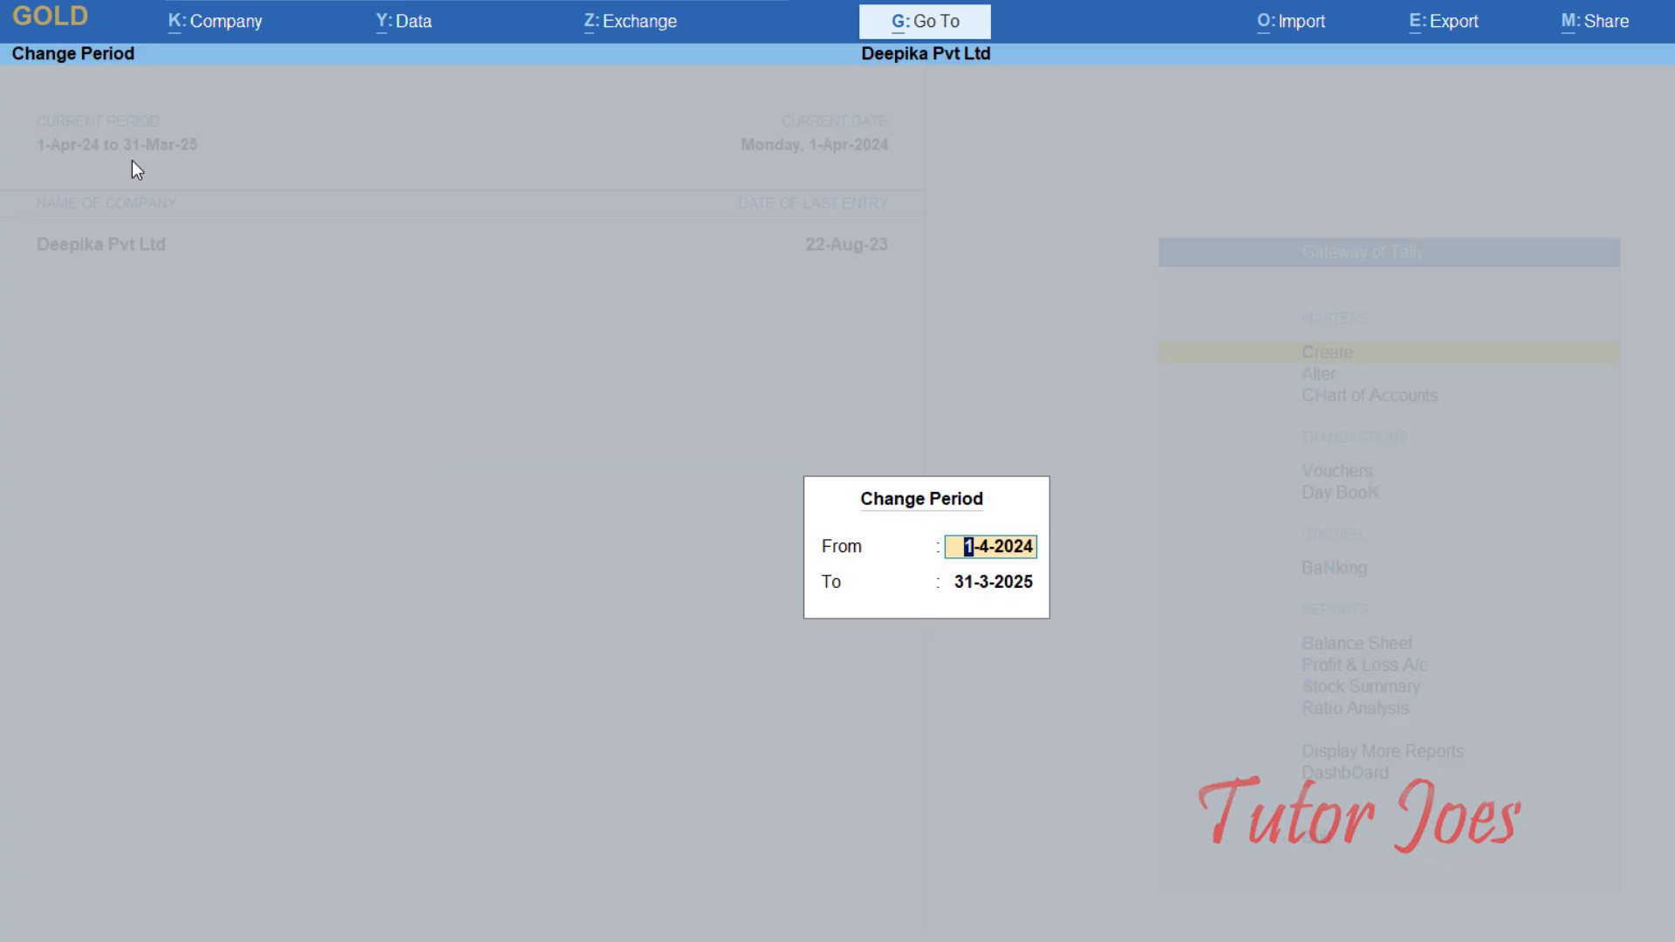
{"action": "type", "text": "1.4.23"}
{"action": "key", "text": "Return"}
{"action": "type", "text": "31."}
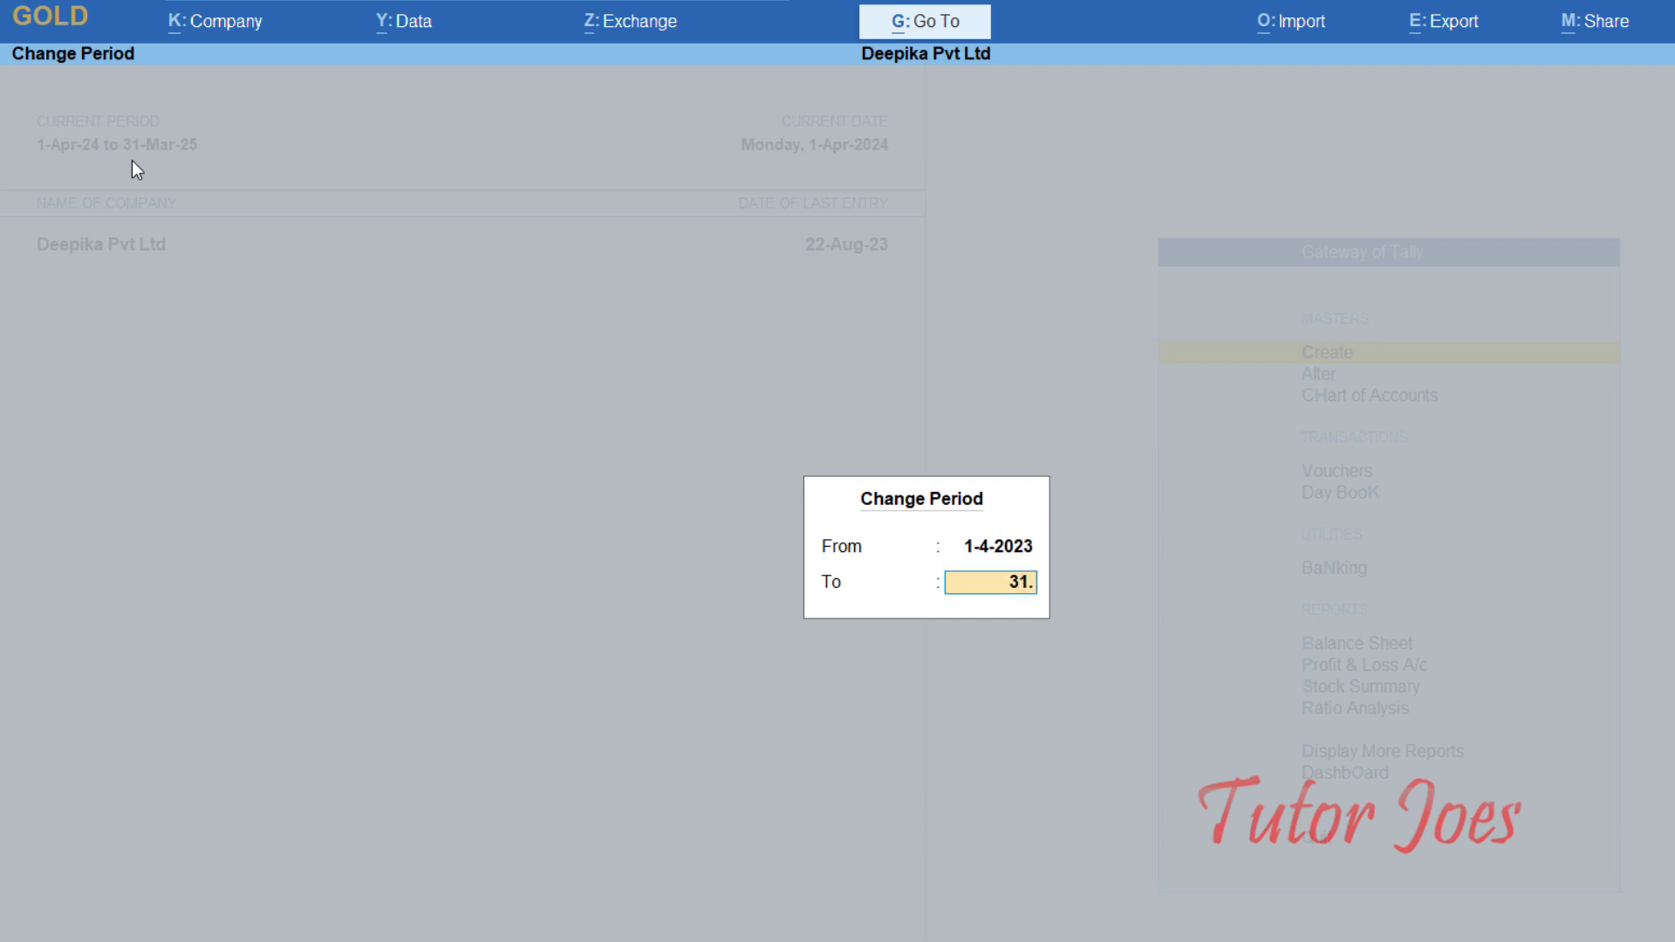
{"action": "type", "text": "3"}
{"action": "key", "text": "Return"}
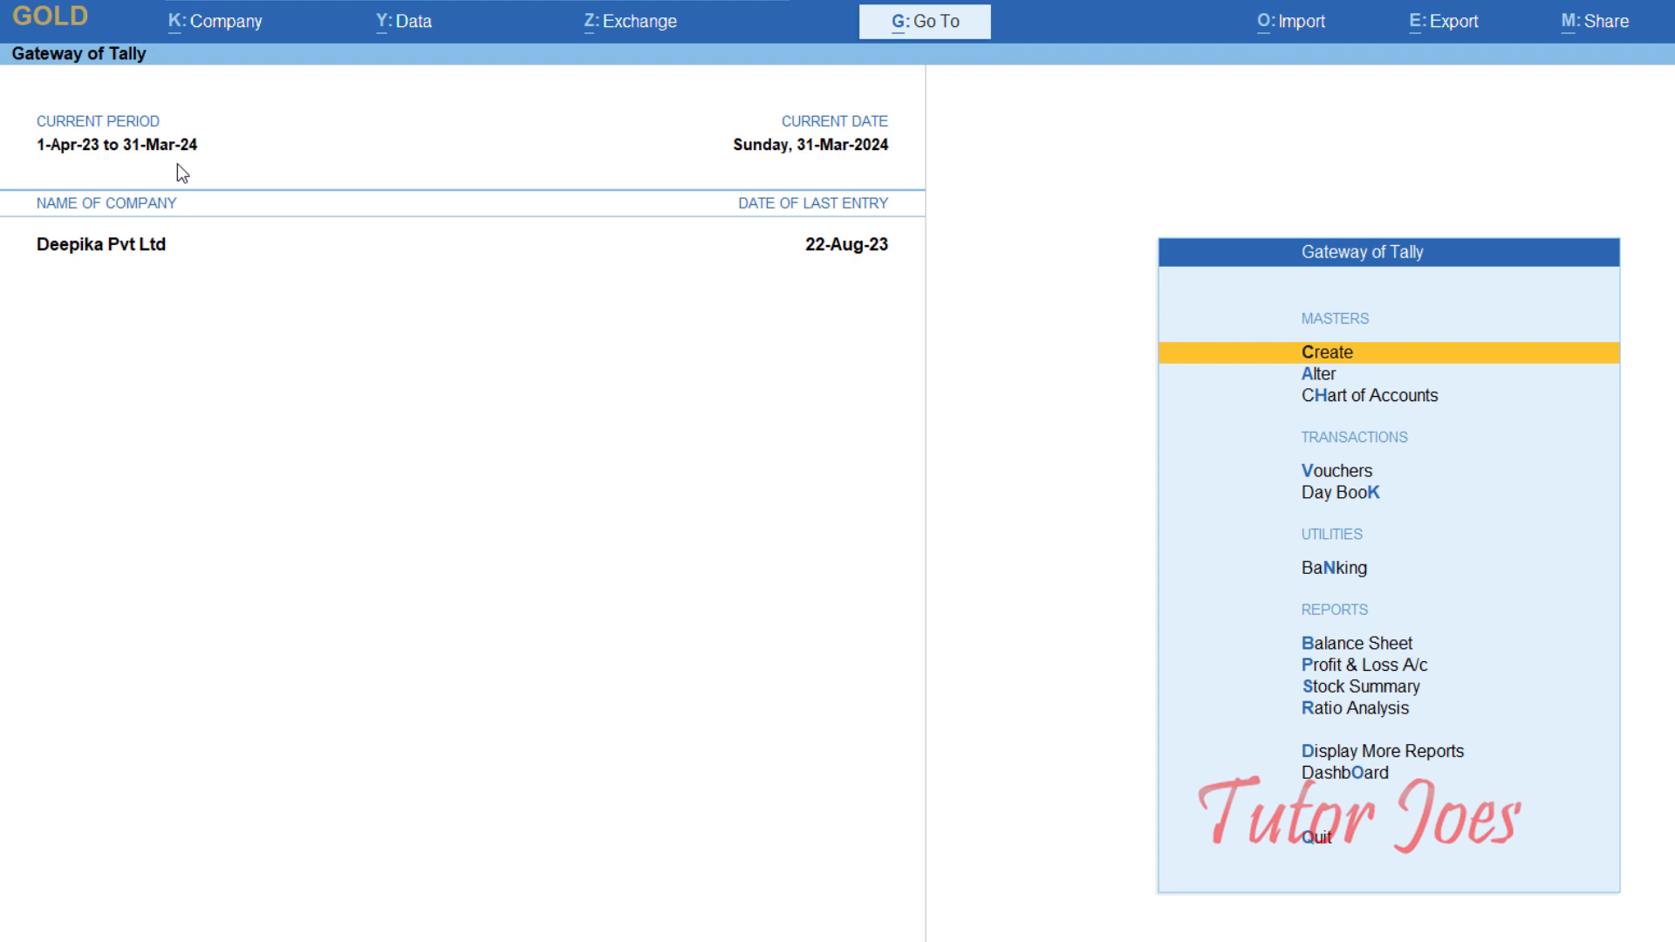
Step: Open the Day Book from the additional accounting reports
{"action": "key", "text": "Down"}
{"action": "key", "text": "Down"}
{"action": "key", "text": "Down"}
{"action": "key", "text": "Down"}
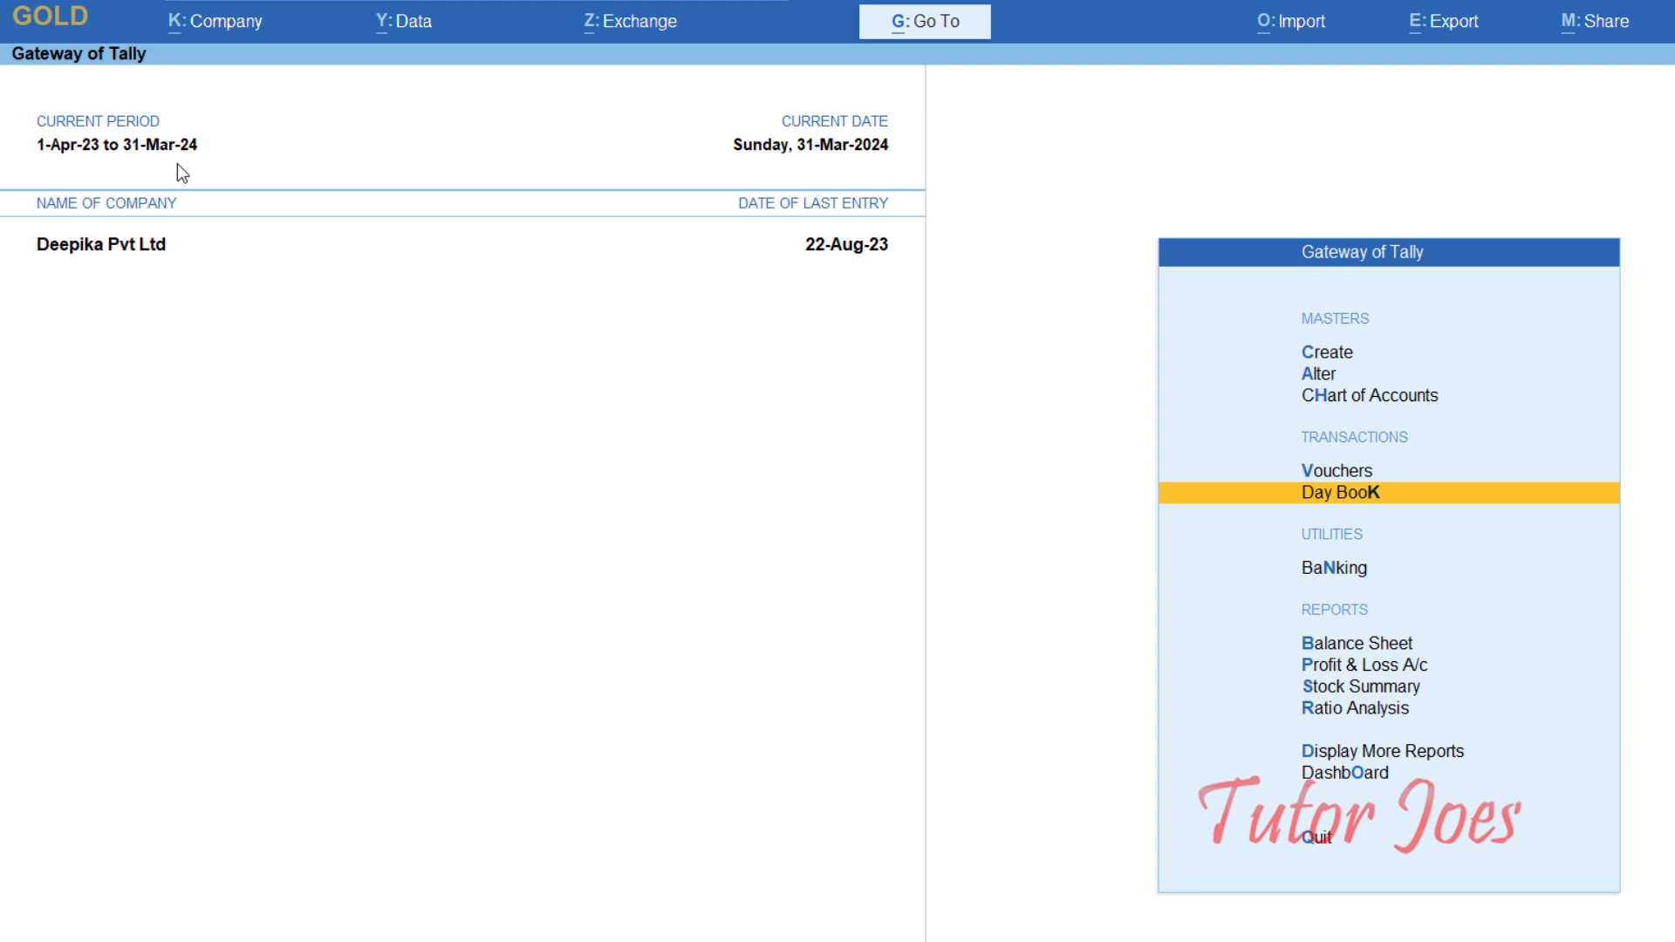
{"action": "key", "text": "Down"}
{"action": "key", "text": "Down"}
{"action": "key", "text": "Down"}
{"action": "key", "text": "Down"}
{"action": "key", "text": "Down"}
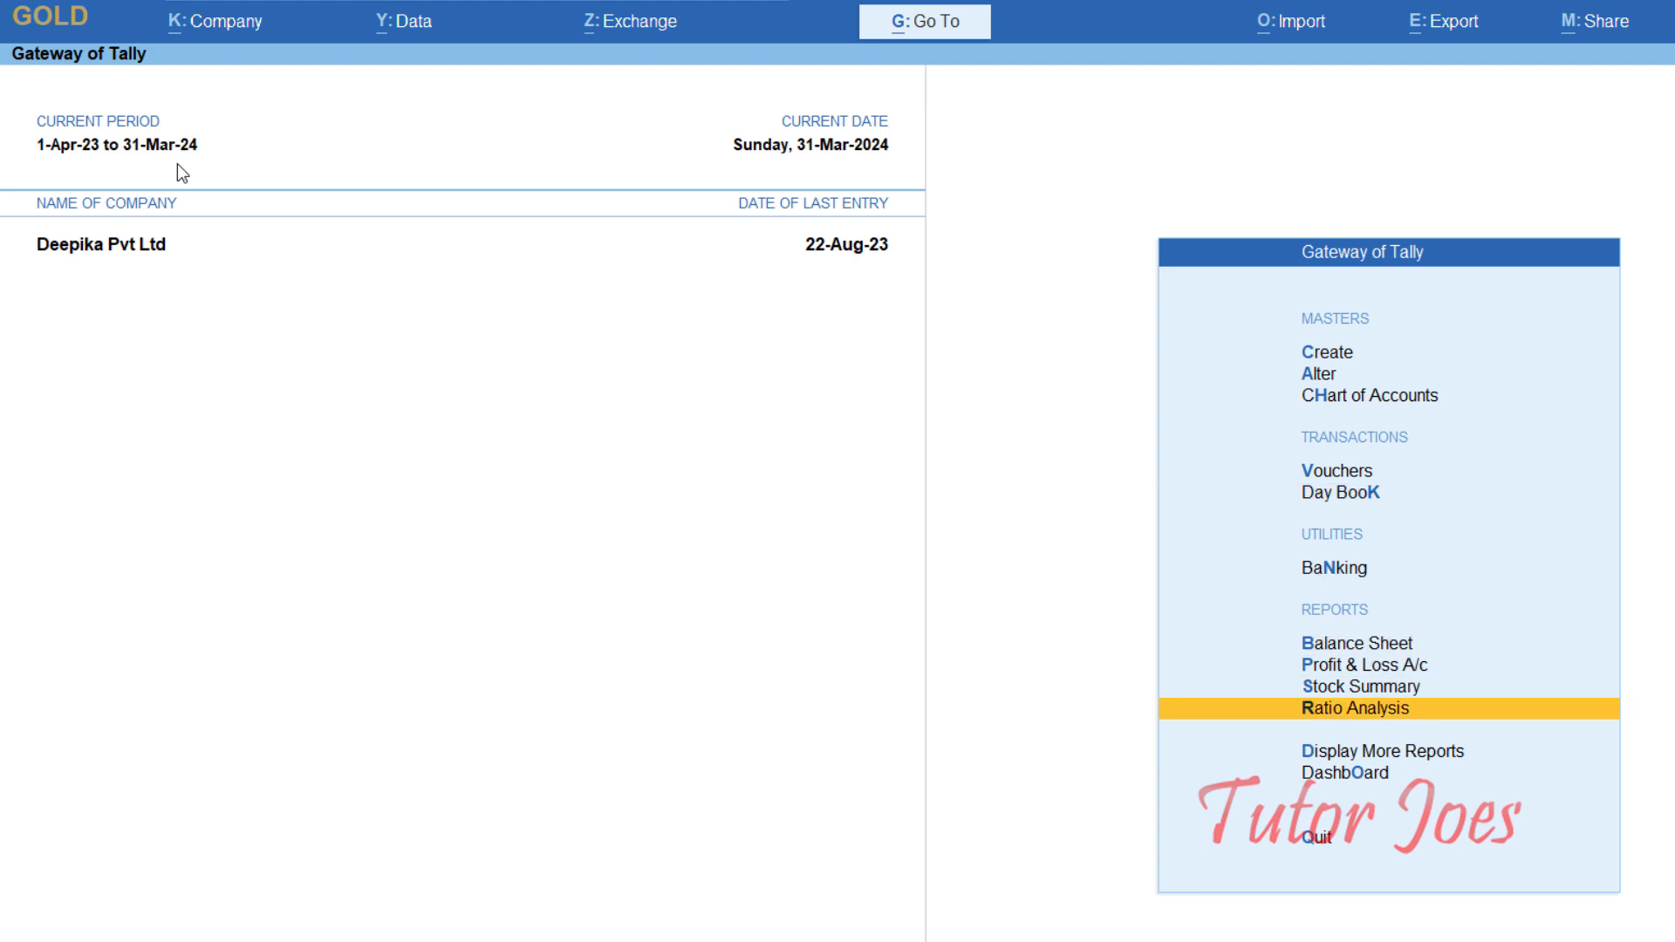
{"action": "key", "text": "Down"}
{"action": "key", "text": "Return"}
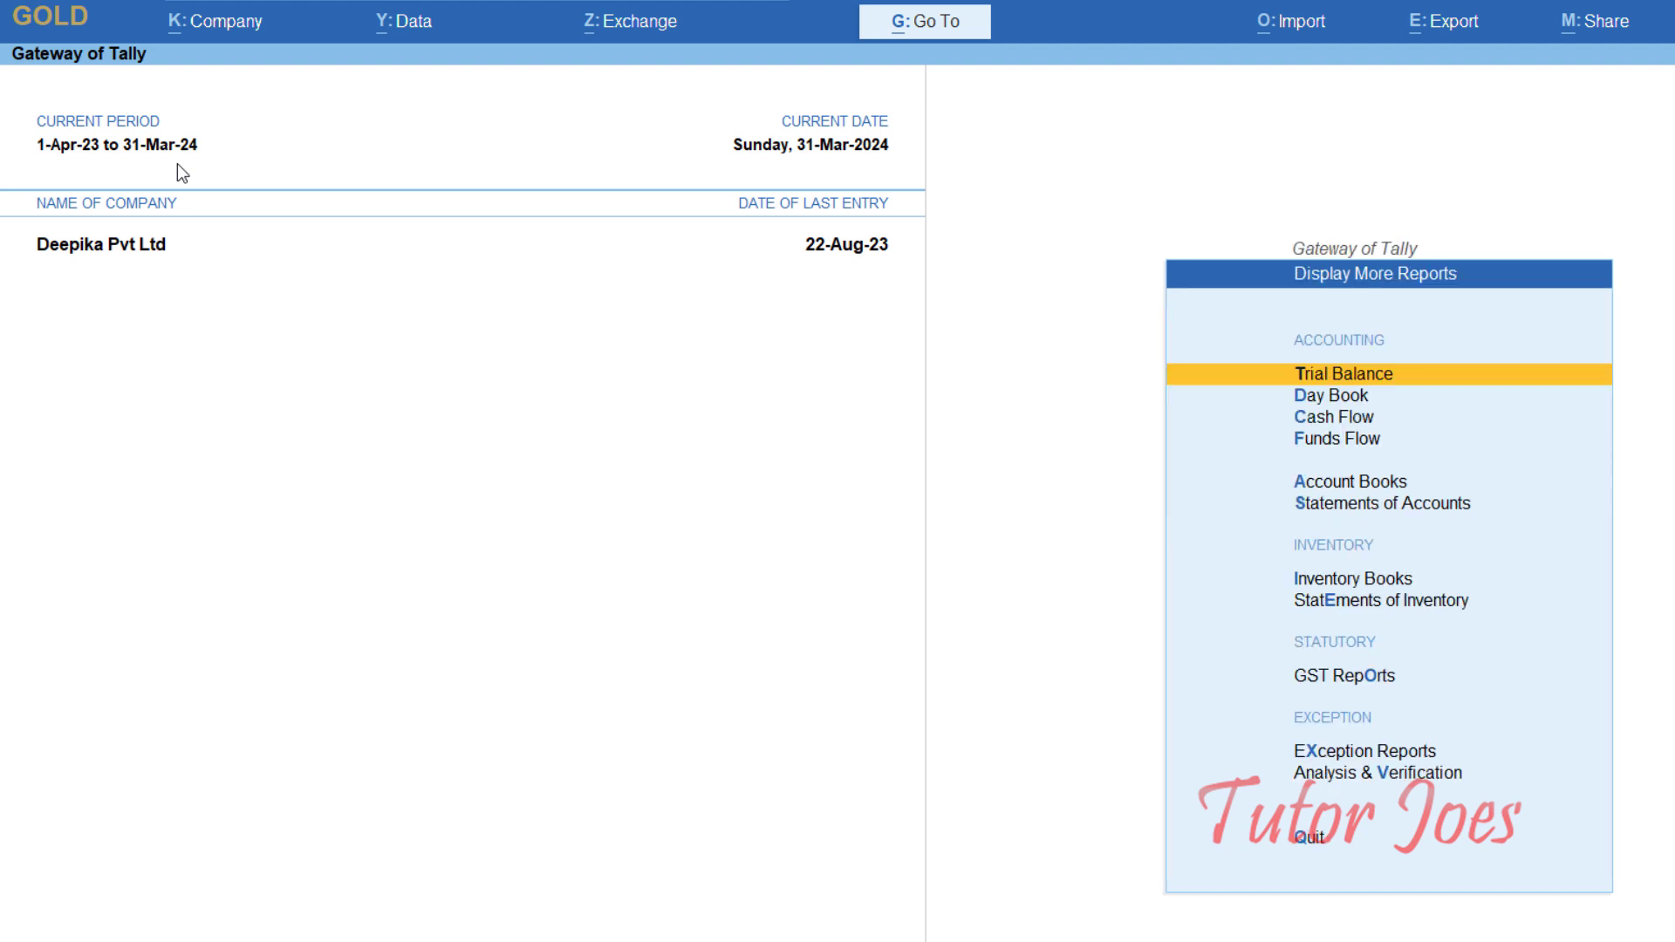
{"action": "key", "text": "Down"}
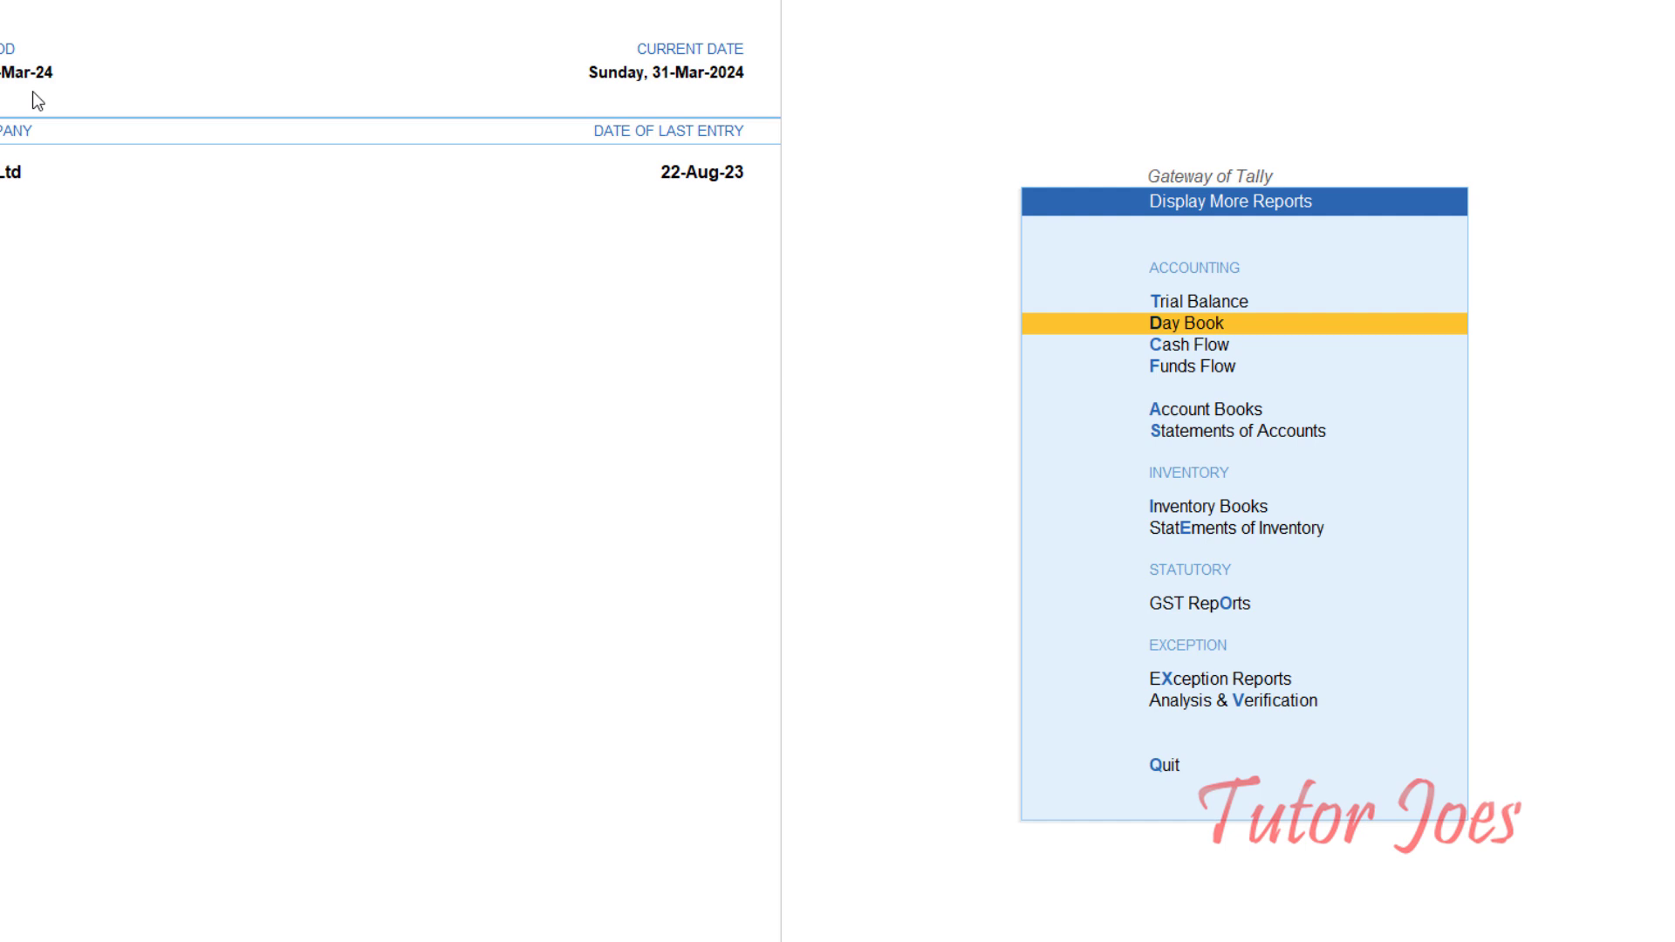
{"action": "key", "text": "Return"}
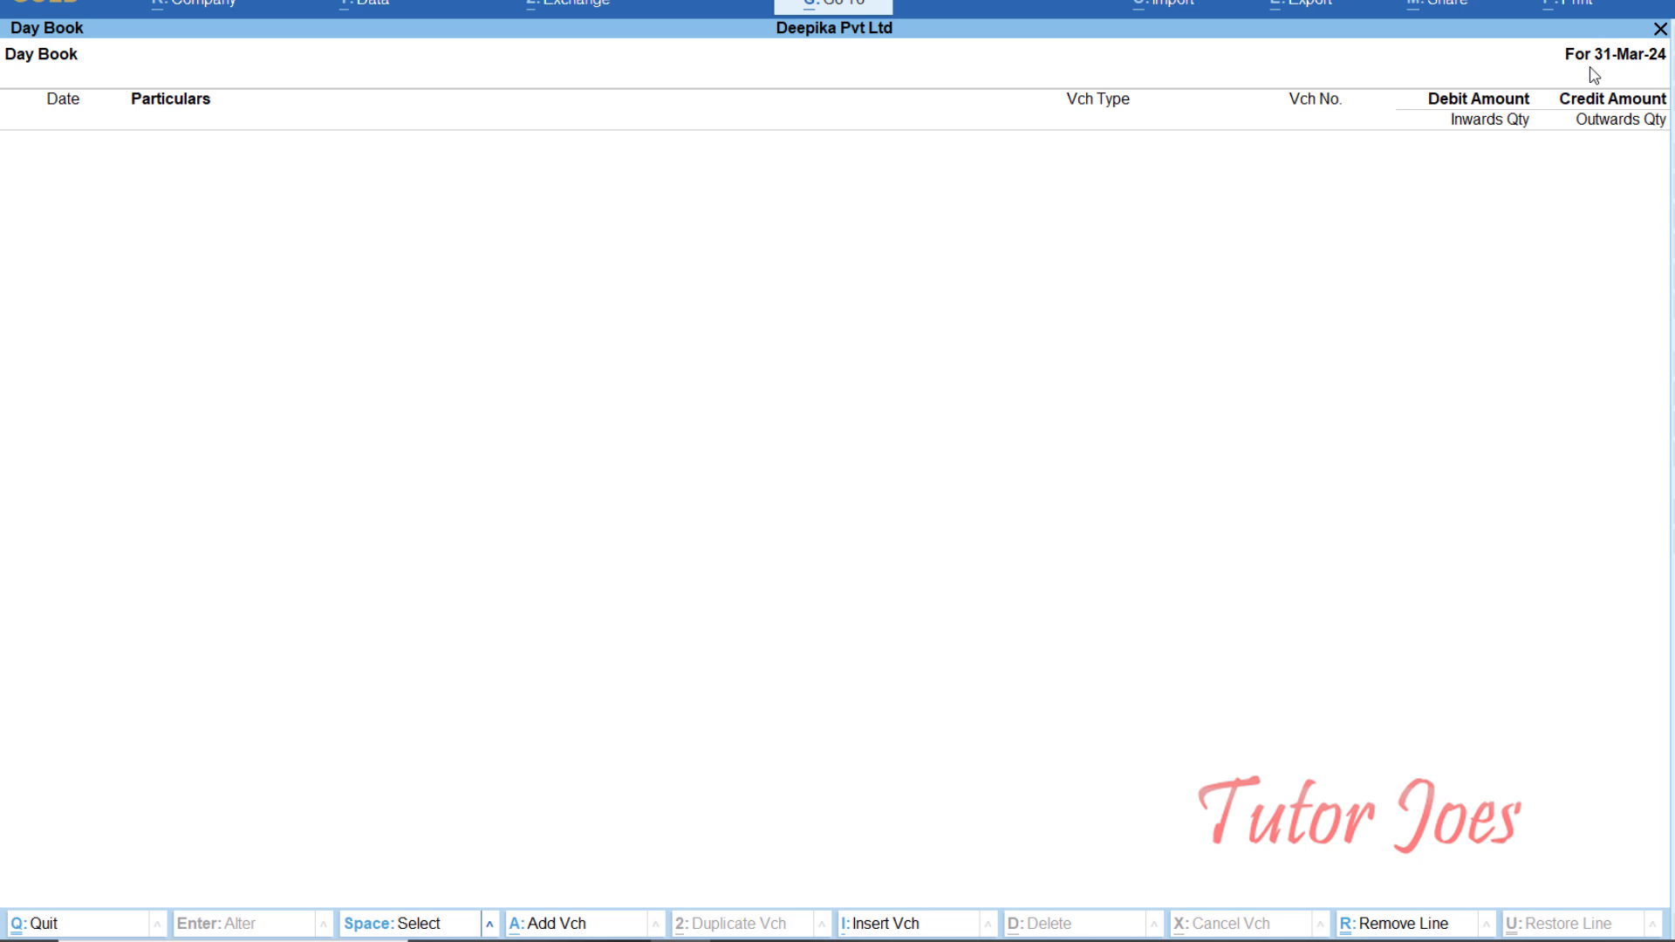
Step: Set the Day Book's period from 1-4-2023 to 31-3-2024
{"action": "key", "text": "alt+F2"}
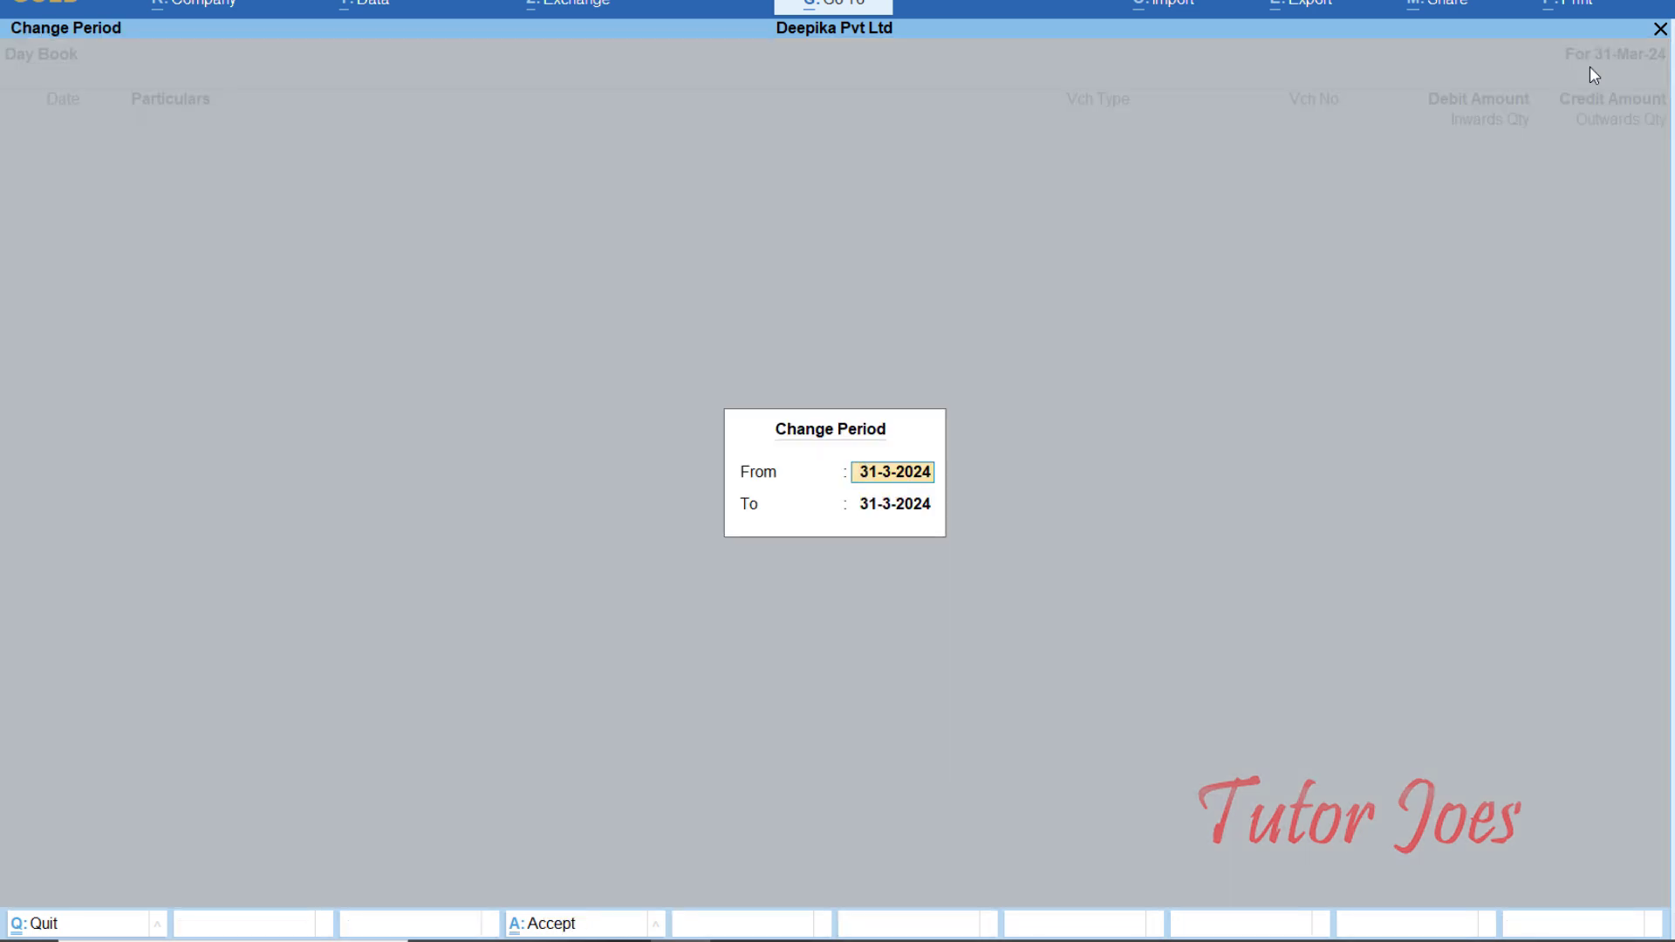
{"action": "type", "text": "1.4"}
{"action": "key", "text": "Return"}
{"action": "type", "text": "3"}
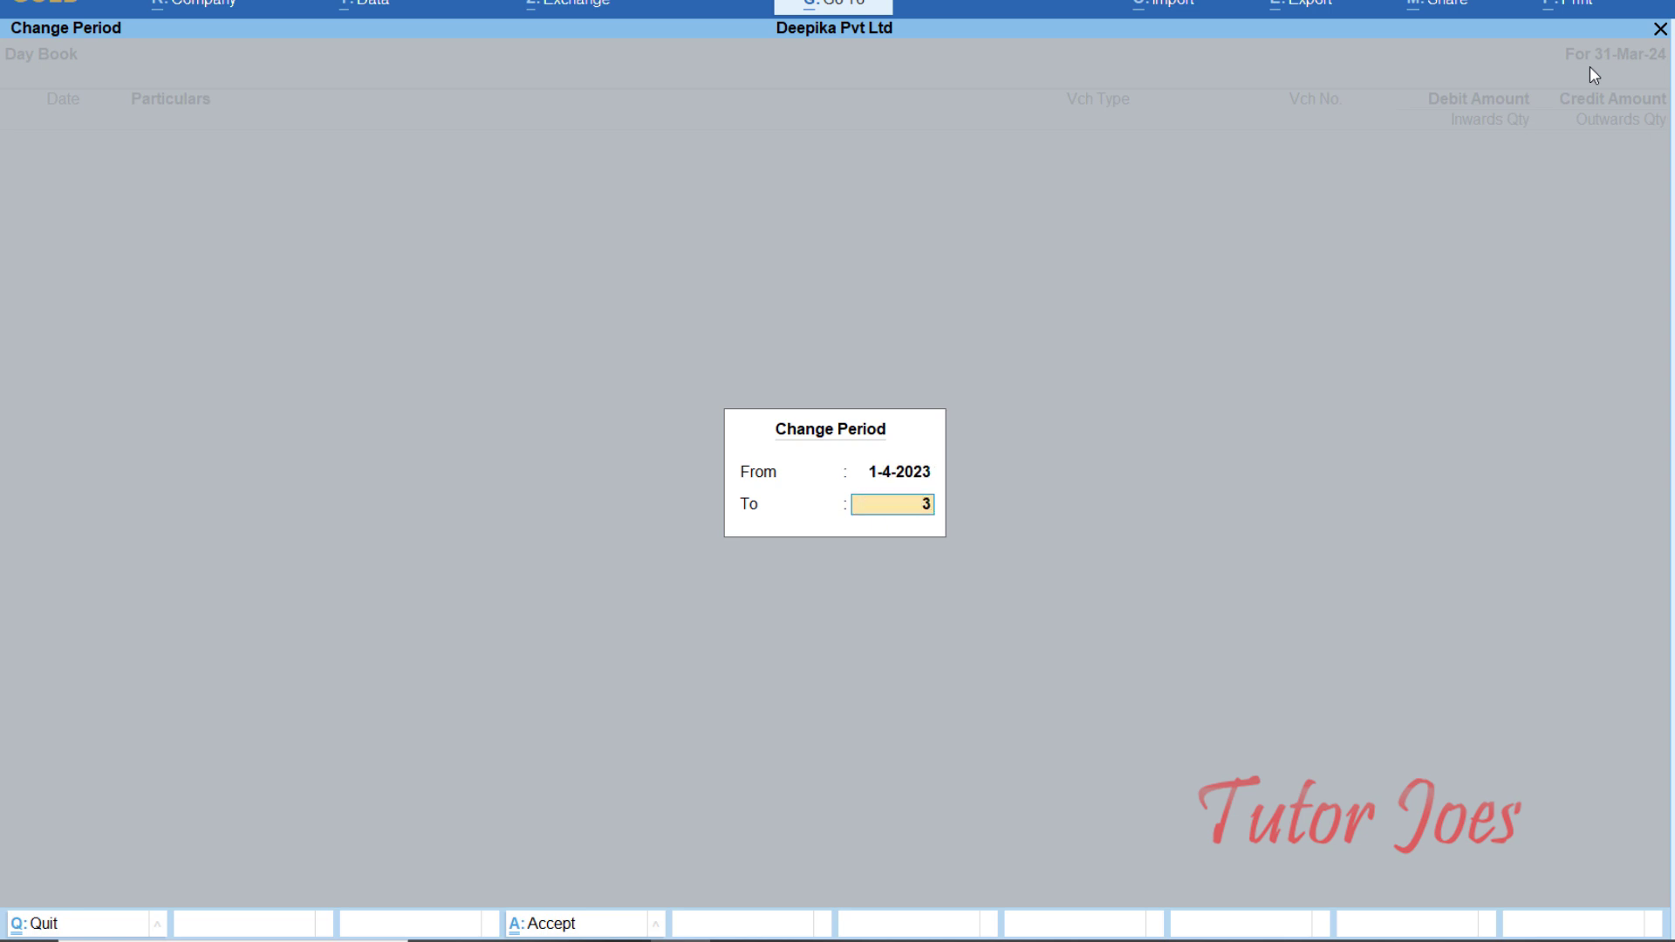
{"action": "type", "text": "1.3"}
{"action": "key", "text": "Return"}
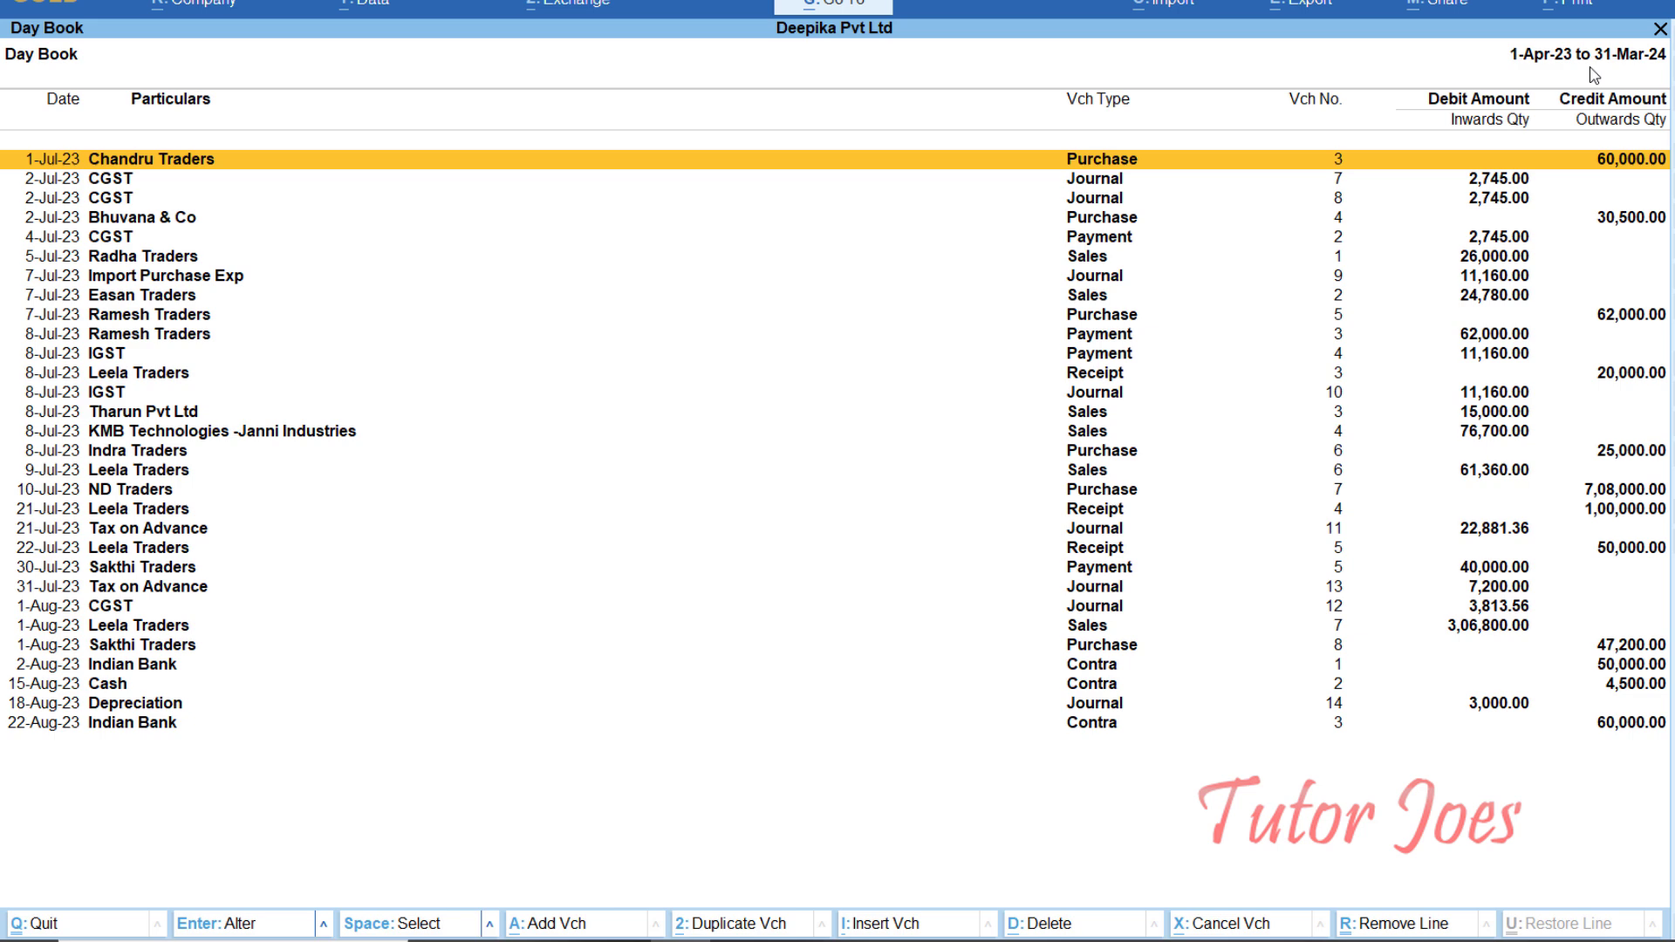
Step: Leave the Day Book and open the Data Analysis report under Analysis & Verification
{"action": "key", "text": "Escape"}
{"action": "key", "text": "Escape"}
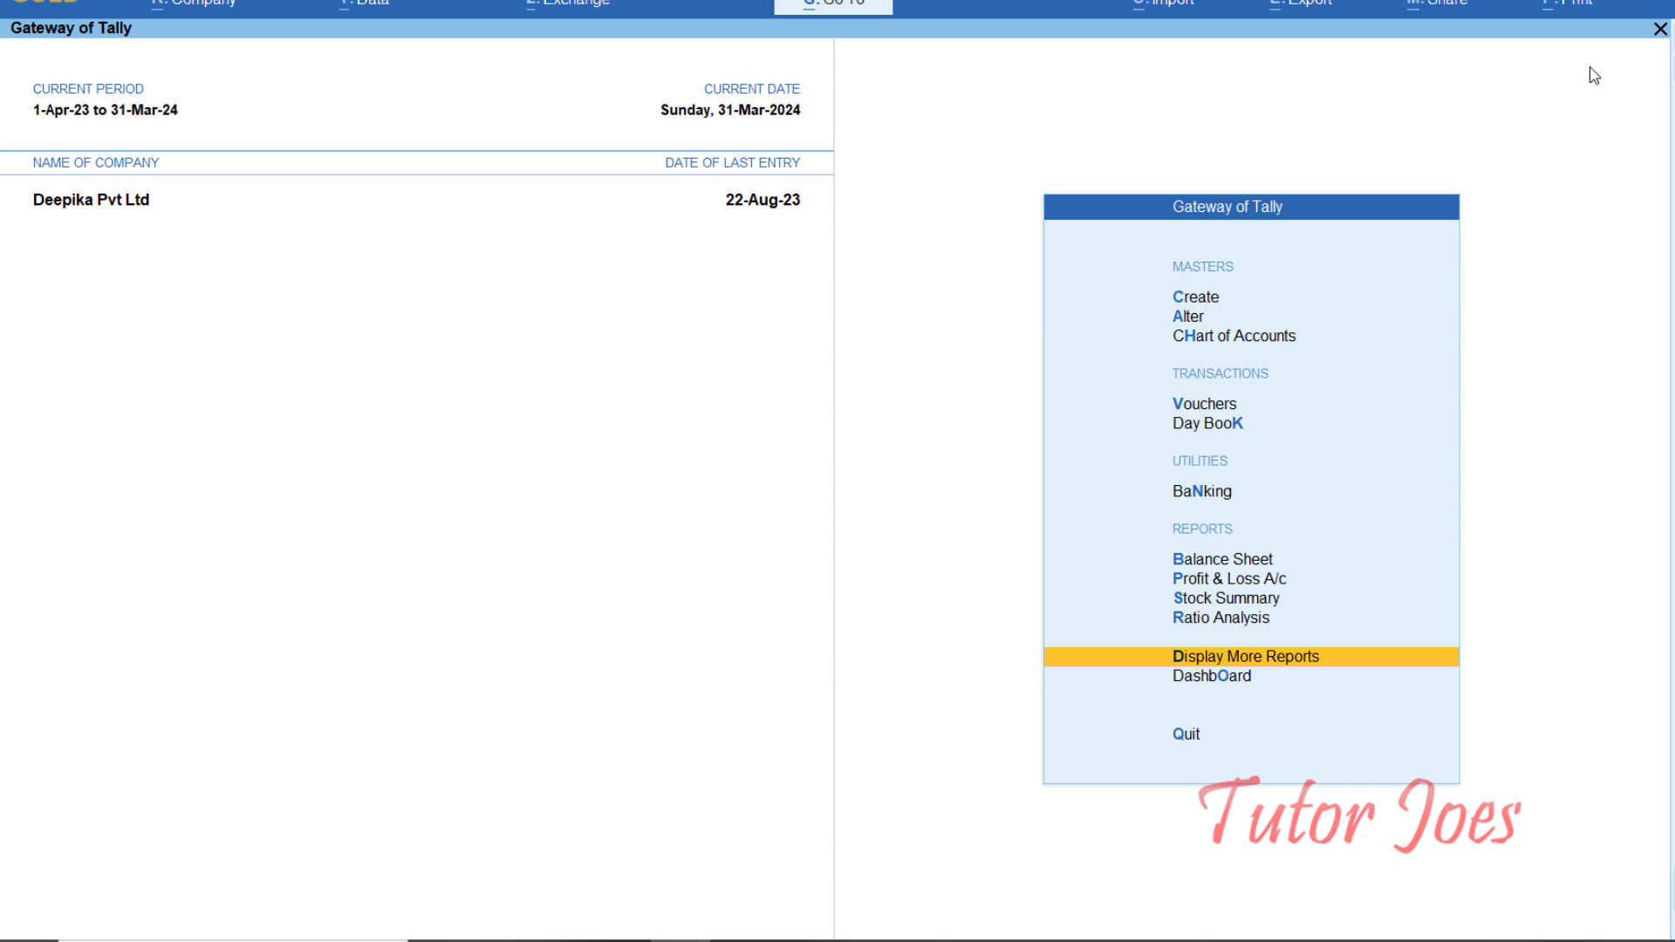
{"action": "key", "text": "Return"}
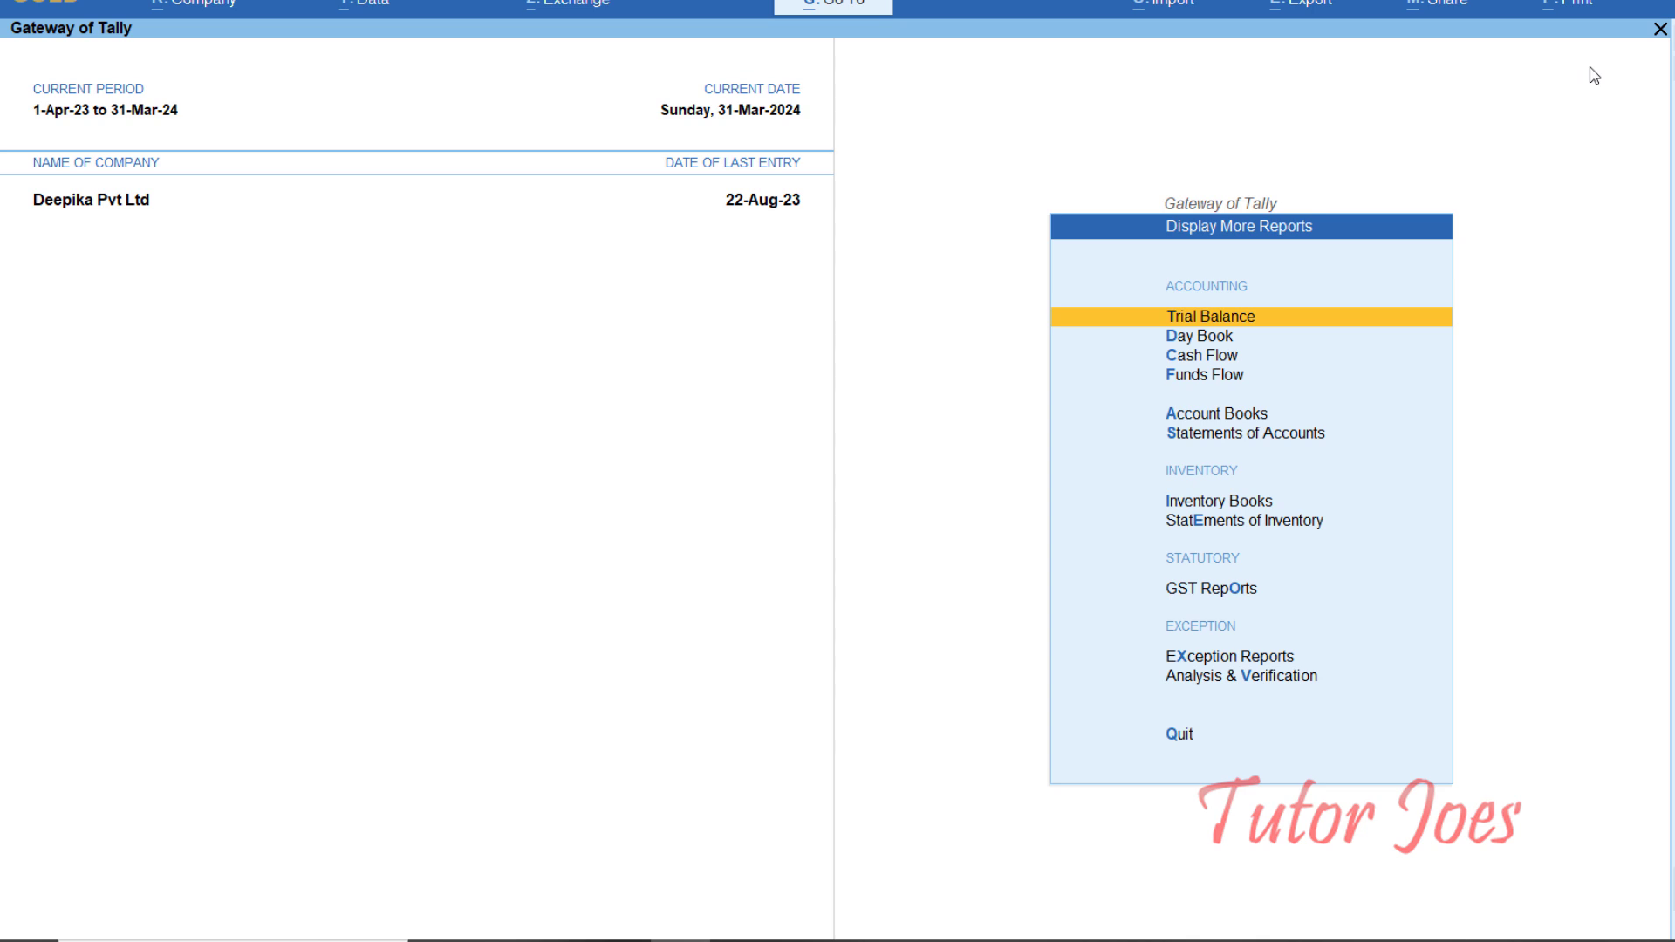
{"action": "key", "text": "Down"}
{"action": "key", "text": "Down"}
{"action": "key", "text": "Down"}
{"action": "key", "text": "Down"}
{"action": "key", "text": "Down"}
{"action": "key", "text": "Down"}
{"action": "key", "text": "Down"}
{"action": "key", "text": "Down"}
{"action": "key", "text": "Down"}
{"action": "key", "text": "Down"}
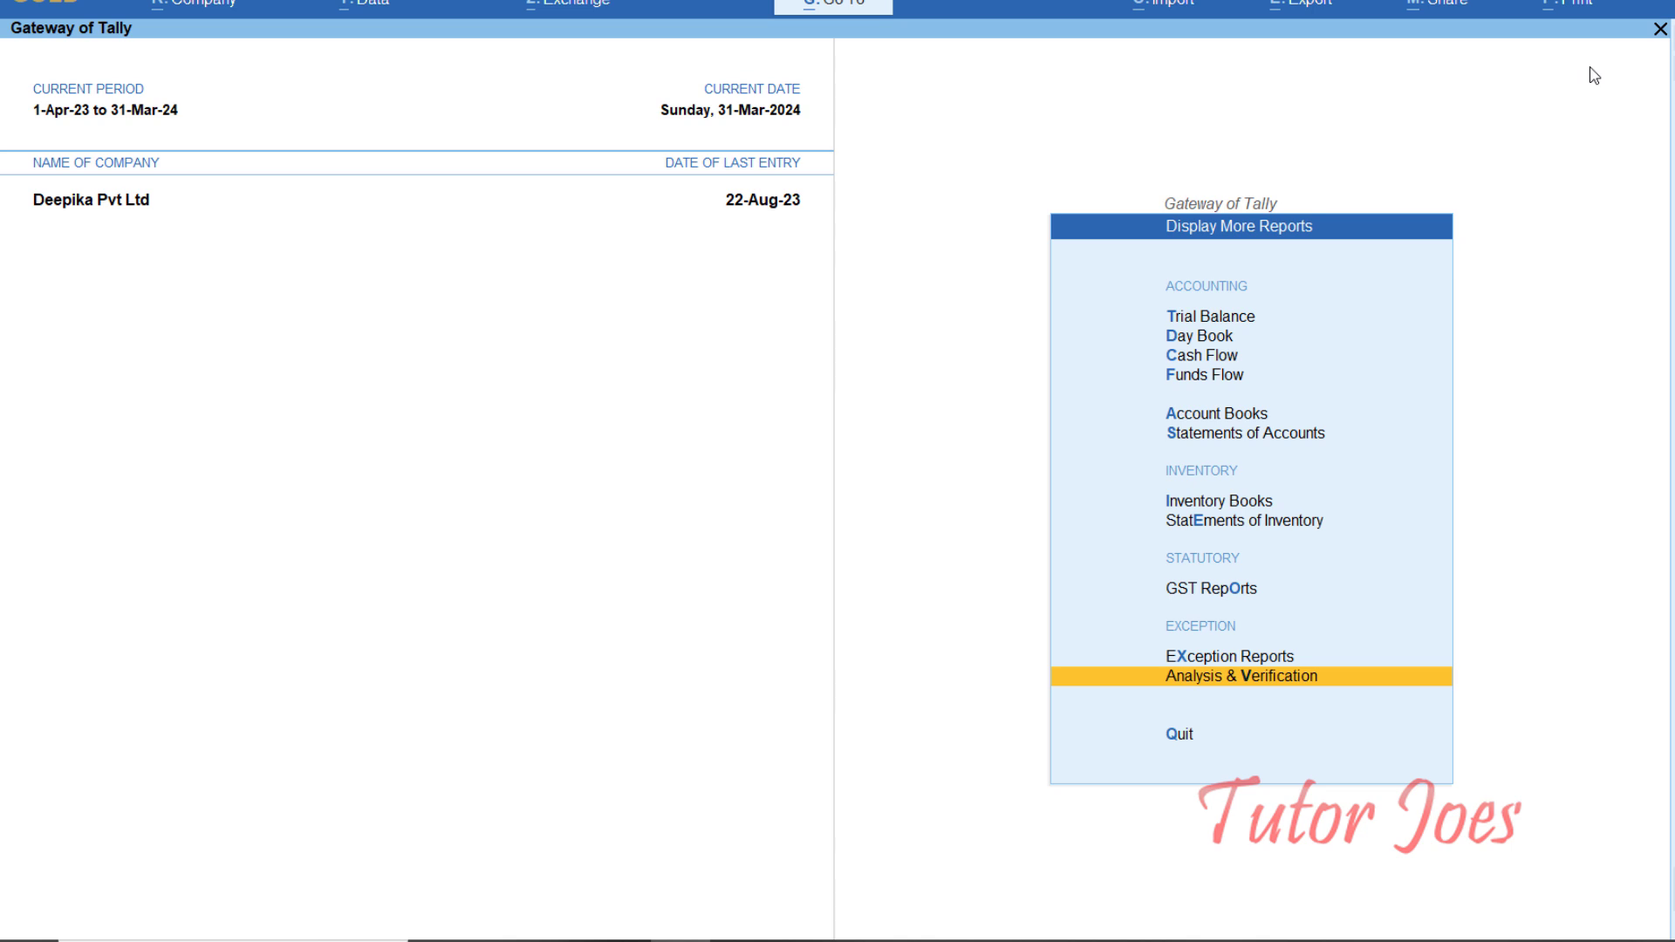
{"action": "key", "text": "Return"}
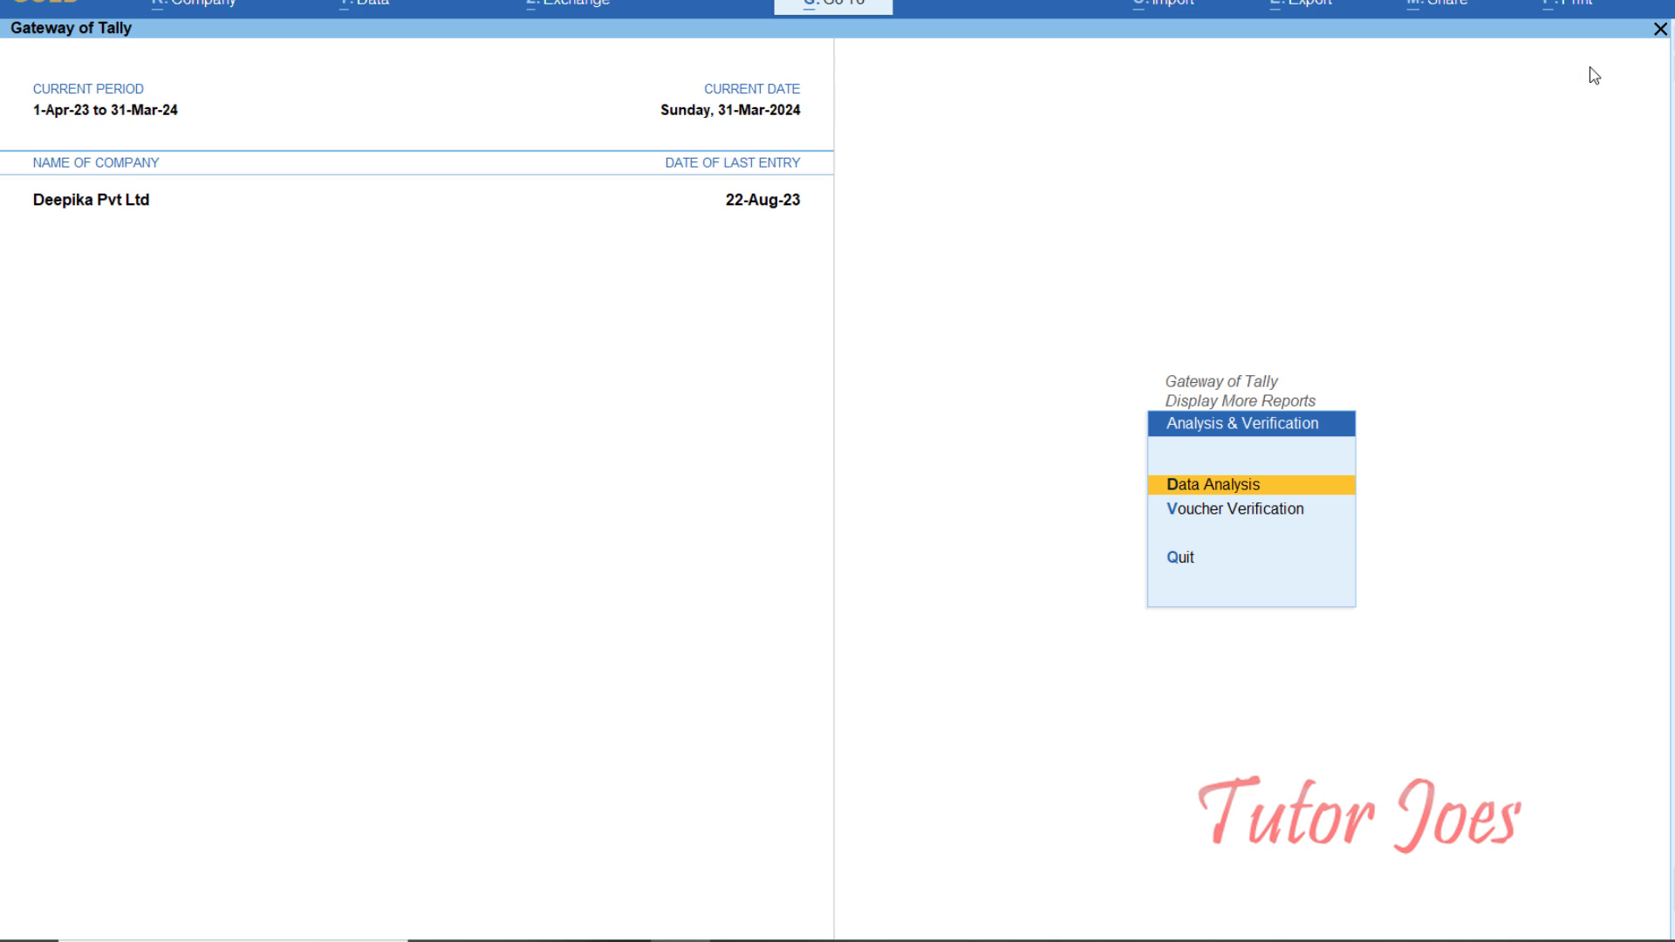
{"action": "key", "text": "Return"}
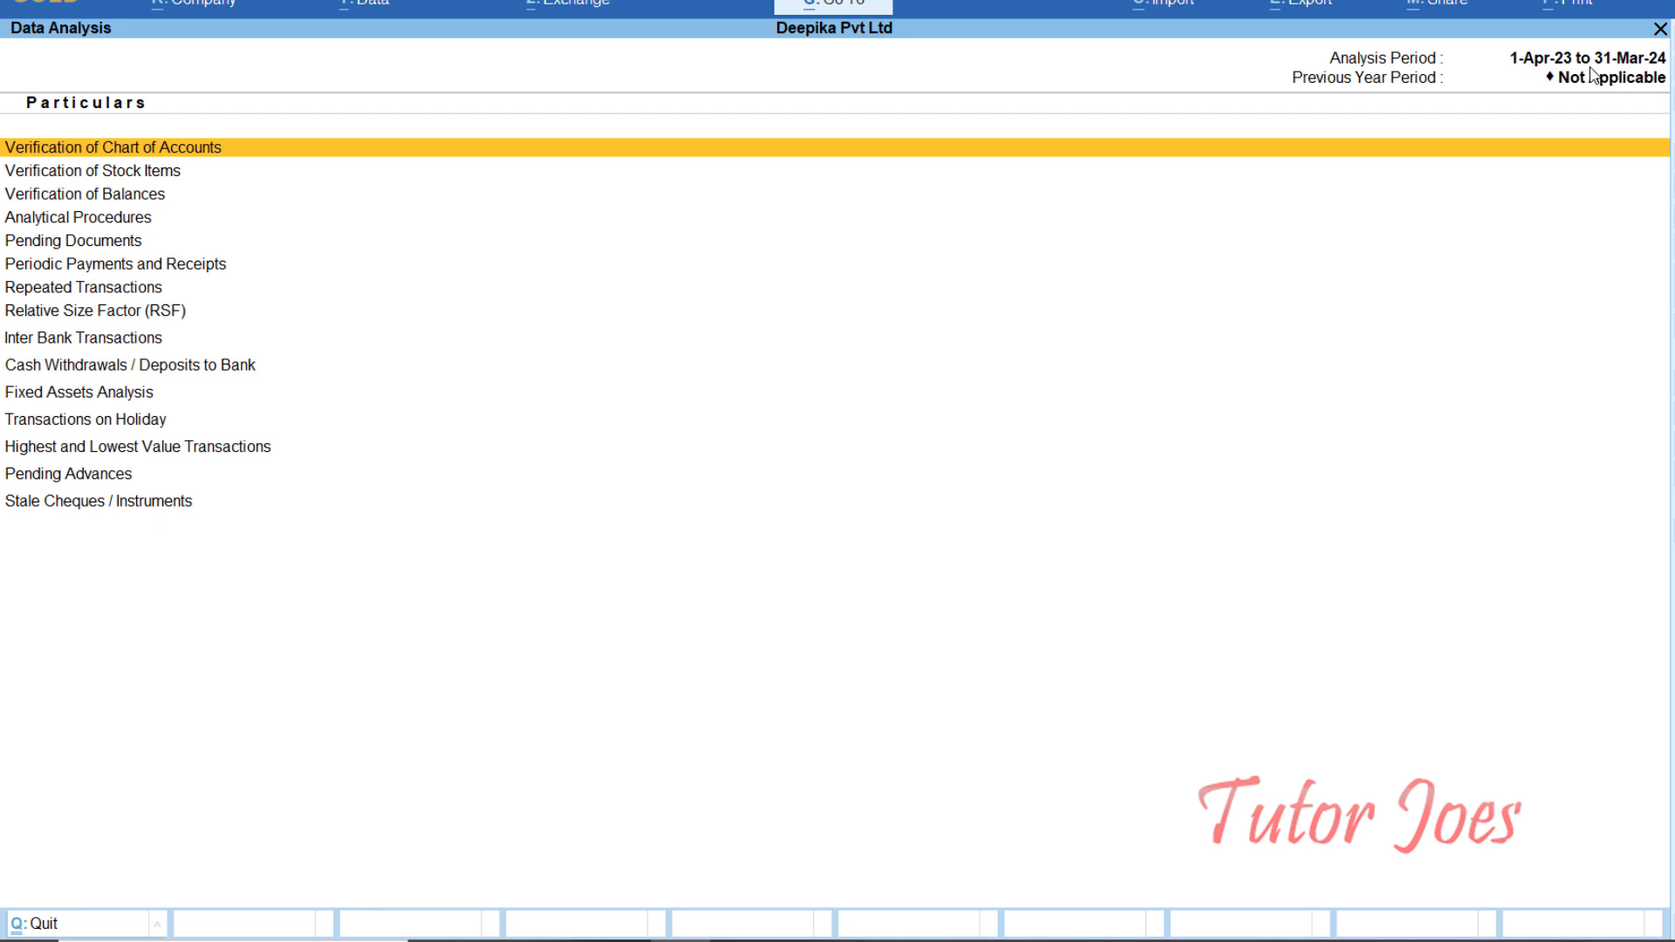
Step: View the Inter Bank Transactions report for the analysis period, and return to the Data Analysis list
{"action": "key", "text": "Down"}
{"action": "key", "text": "Down"}
{"action": "key", "text": "Down"}
{"action": "key", "text": "Down"}
{"action": "key", "text": "Down"}
{"action": "key", "text": "Down"}
{"action": "key", "text": "Down"}
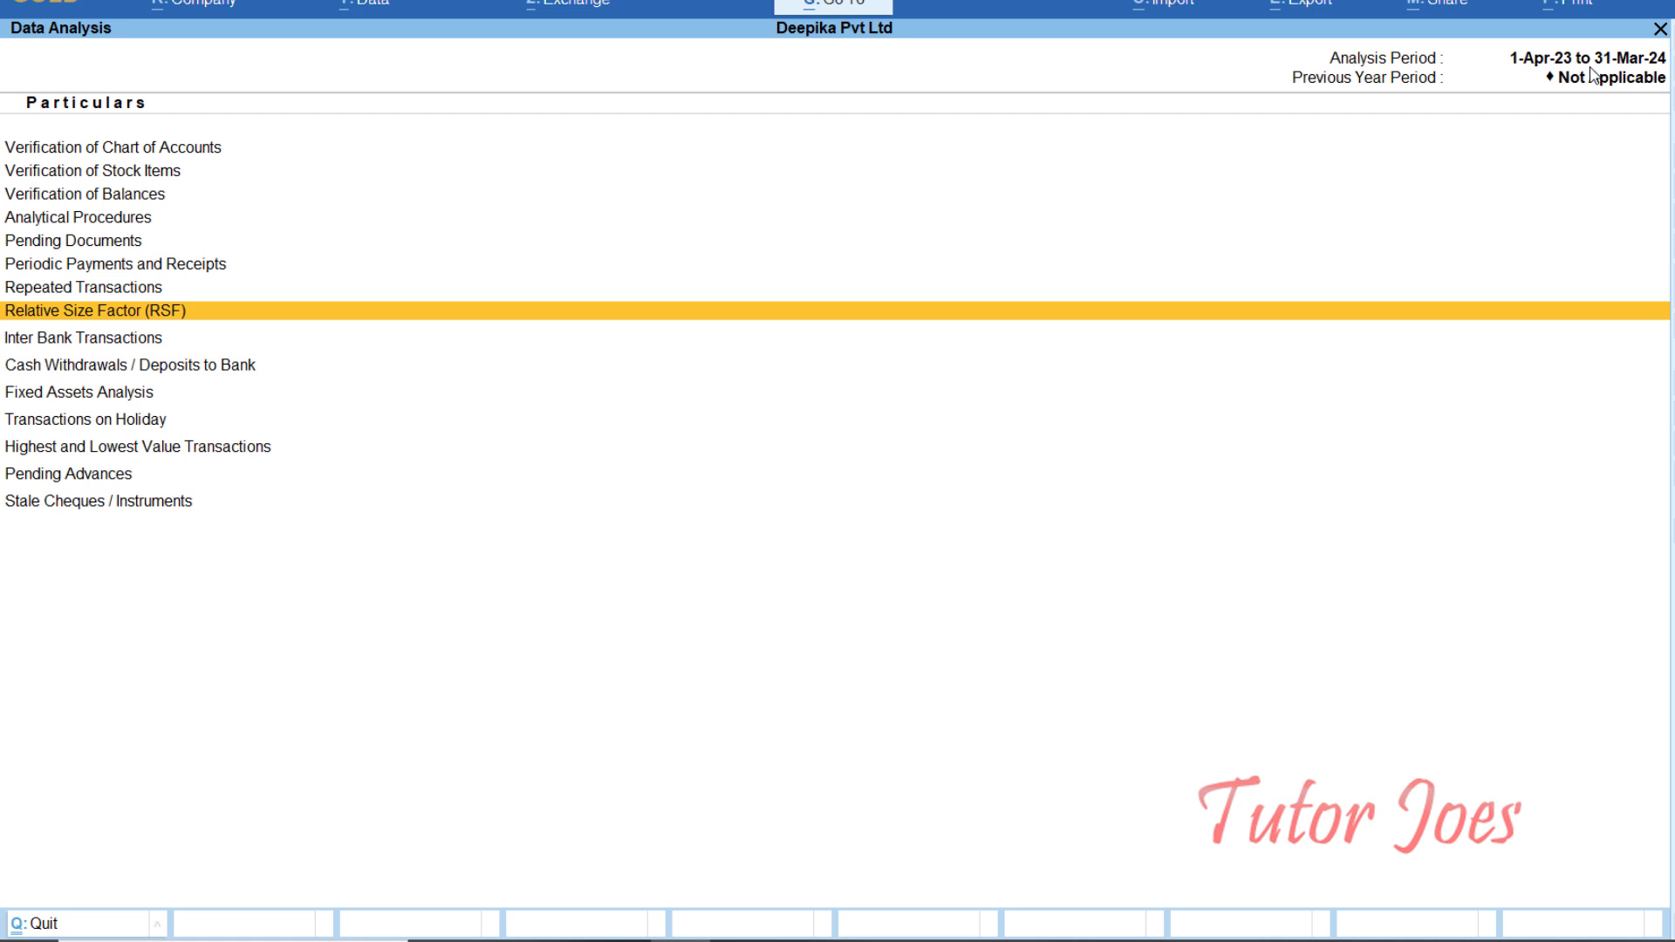
{"action": "key", "text": "Down"}
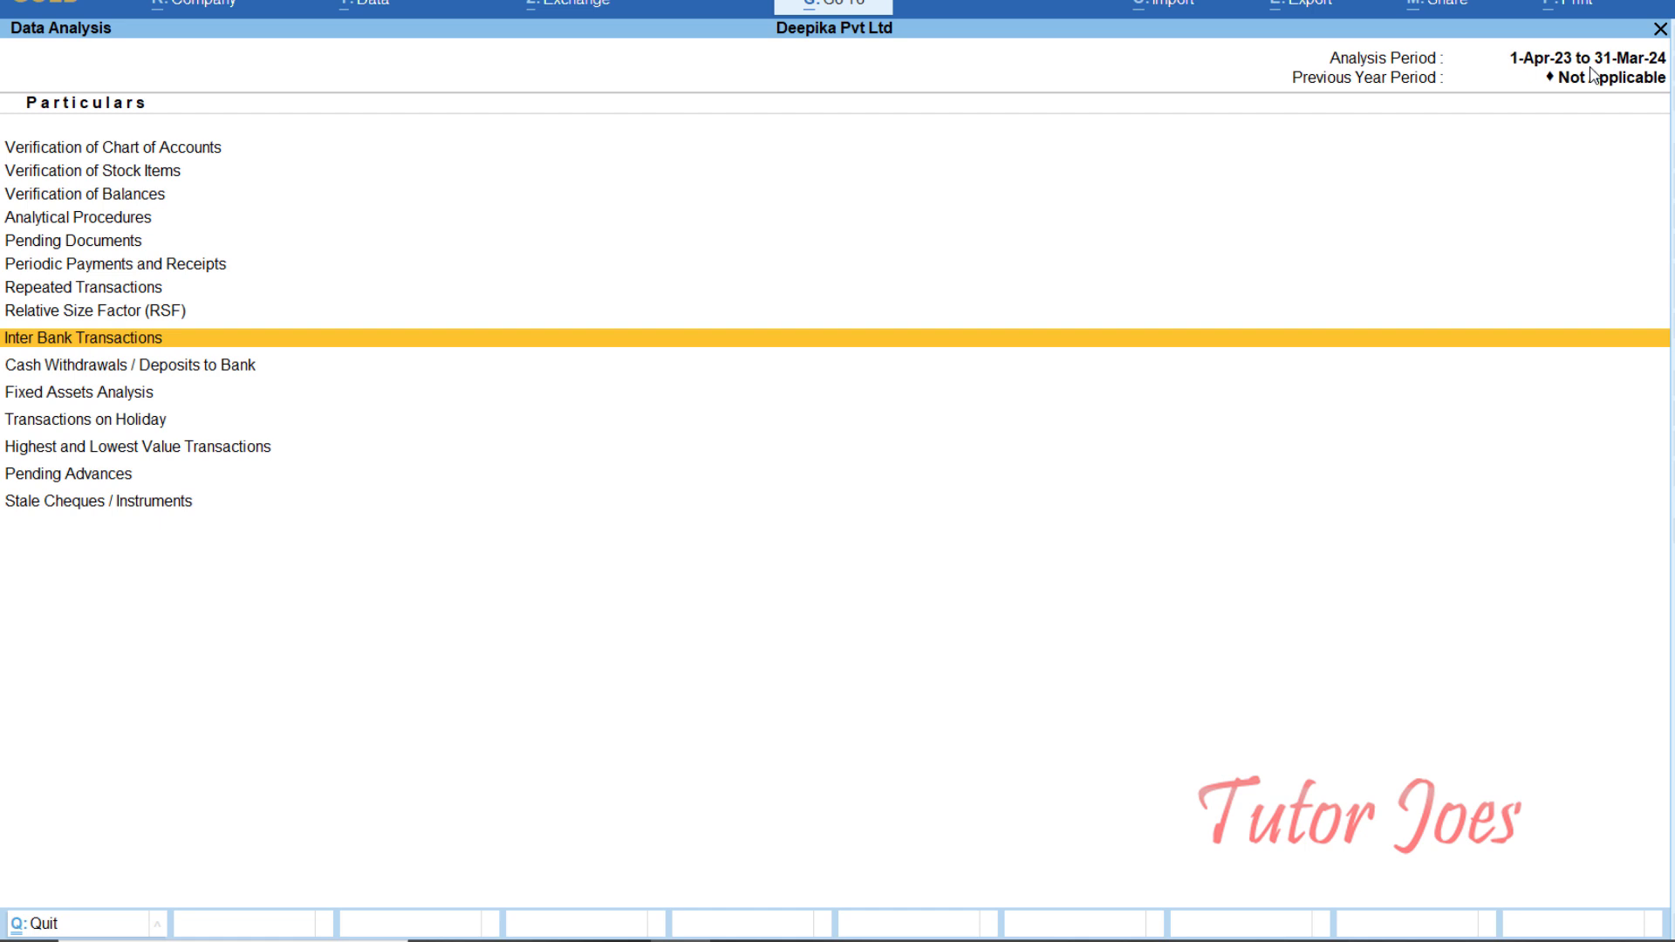
{"action": "key", "text": "Return"}
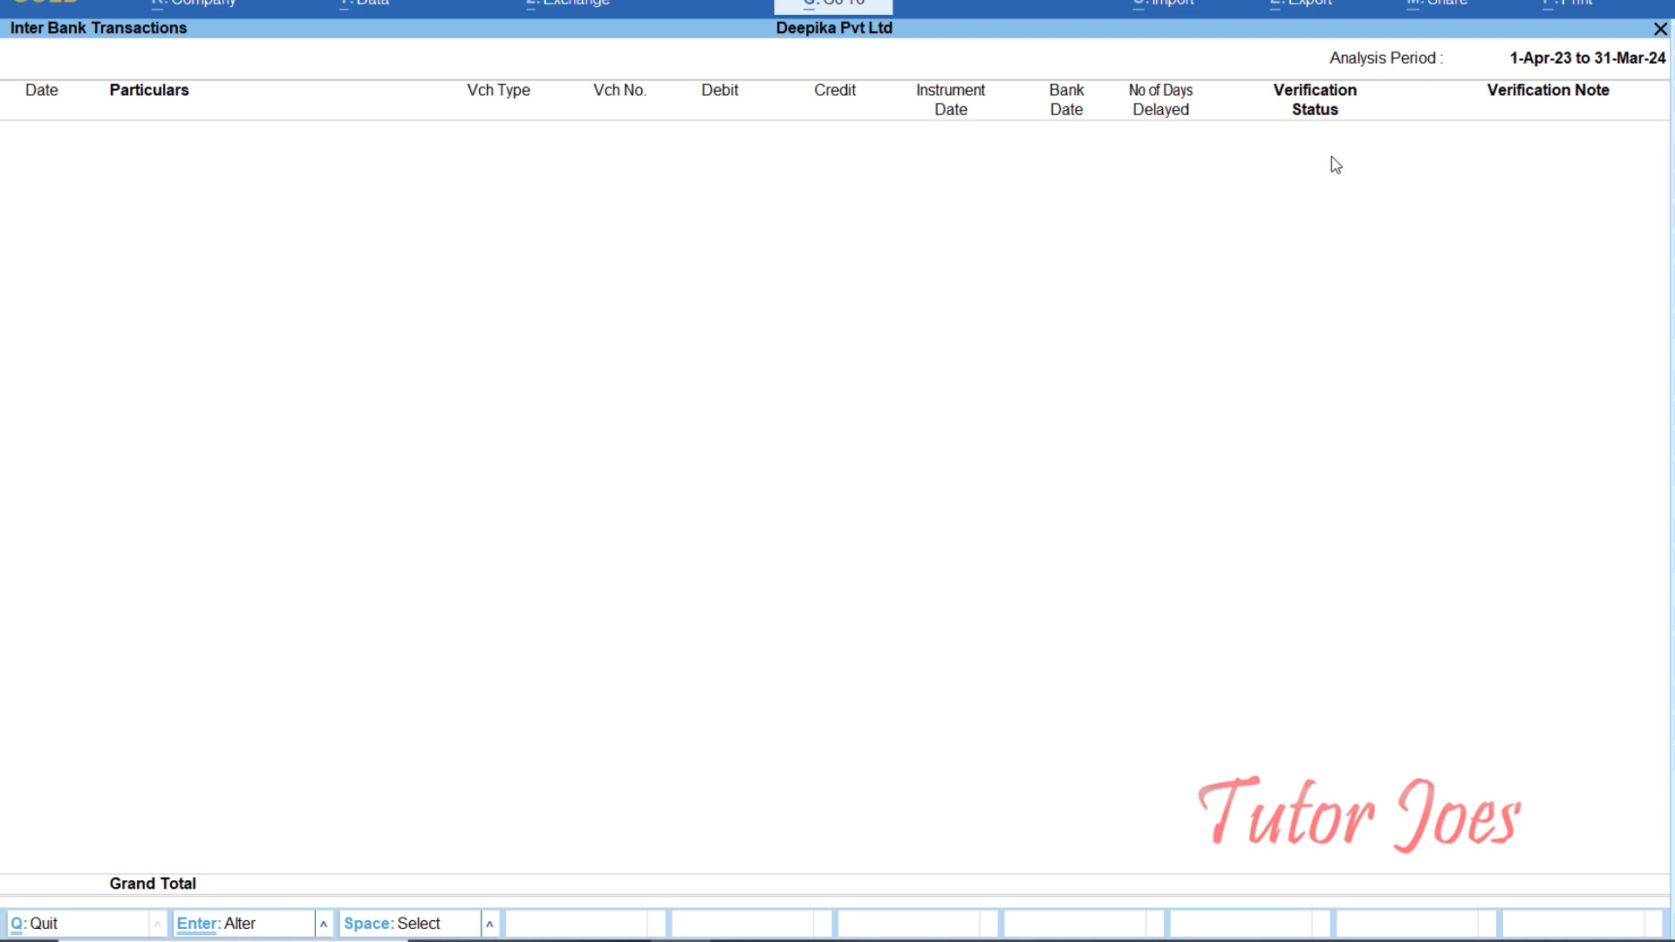
{"action": "key", "text": "Escape"}
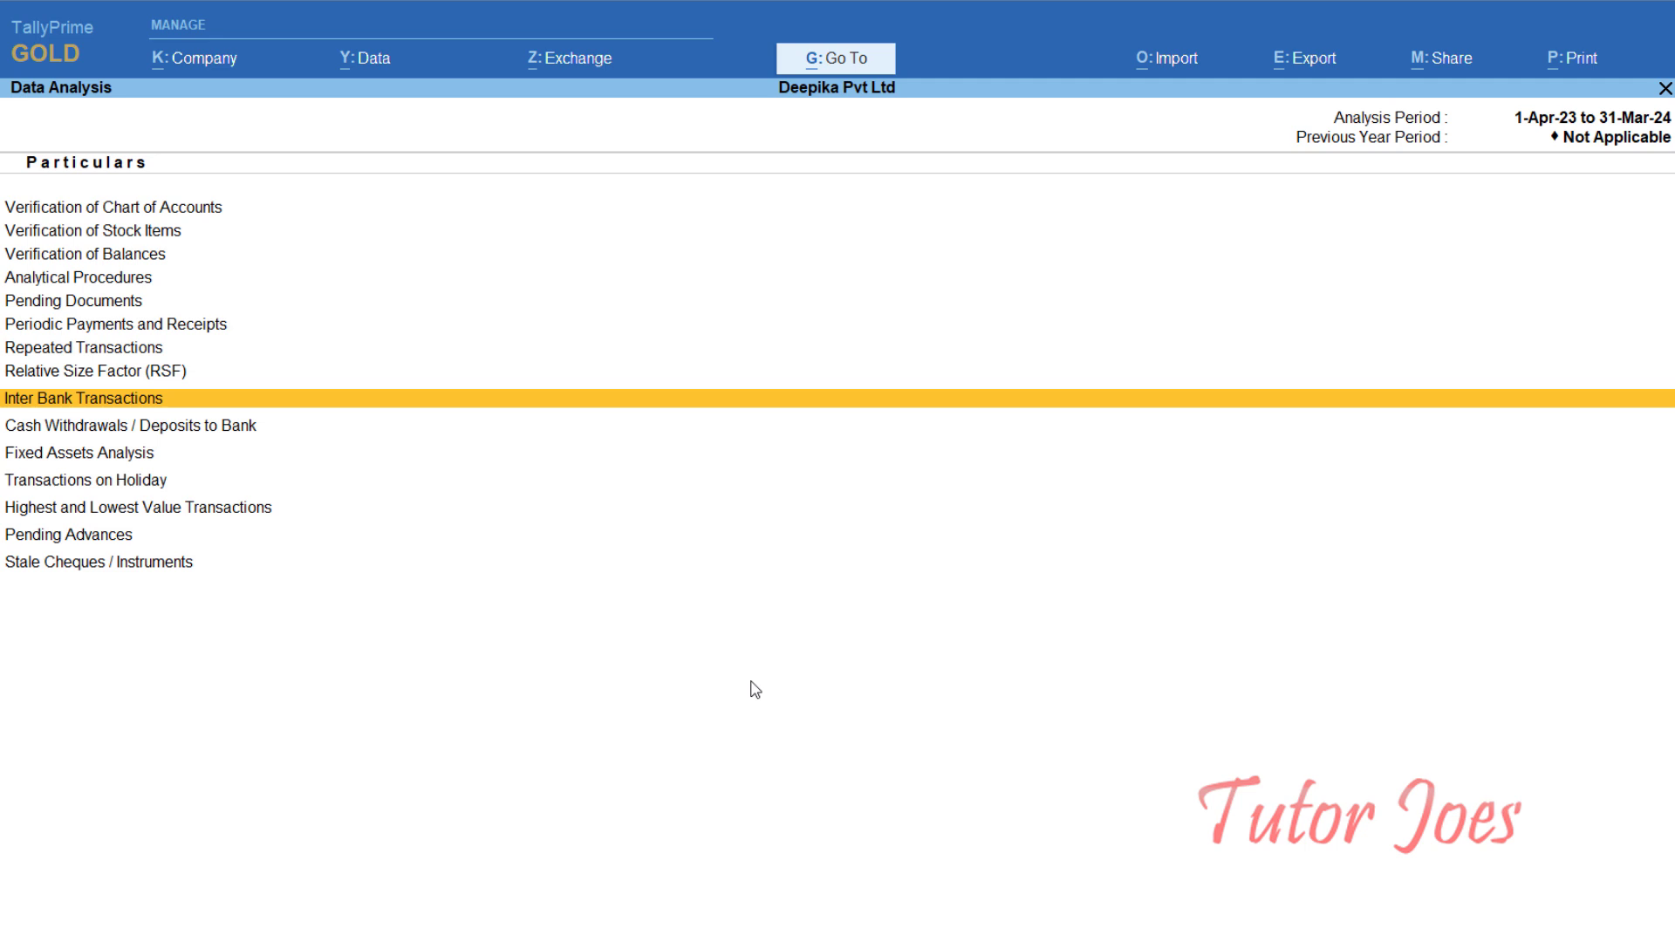
Step: Open the Cash Withdrawals / Deposits to Bank analysis and drill down to the Indian Bank vouchers
{"action": "key", "text": "Down"}
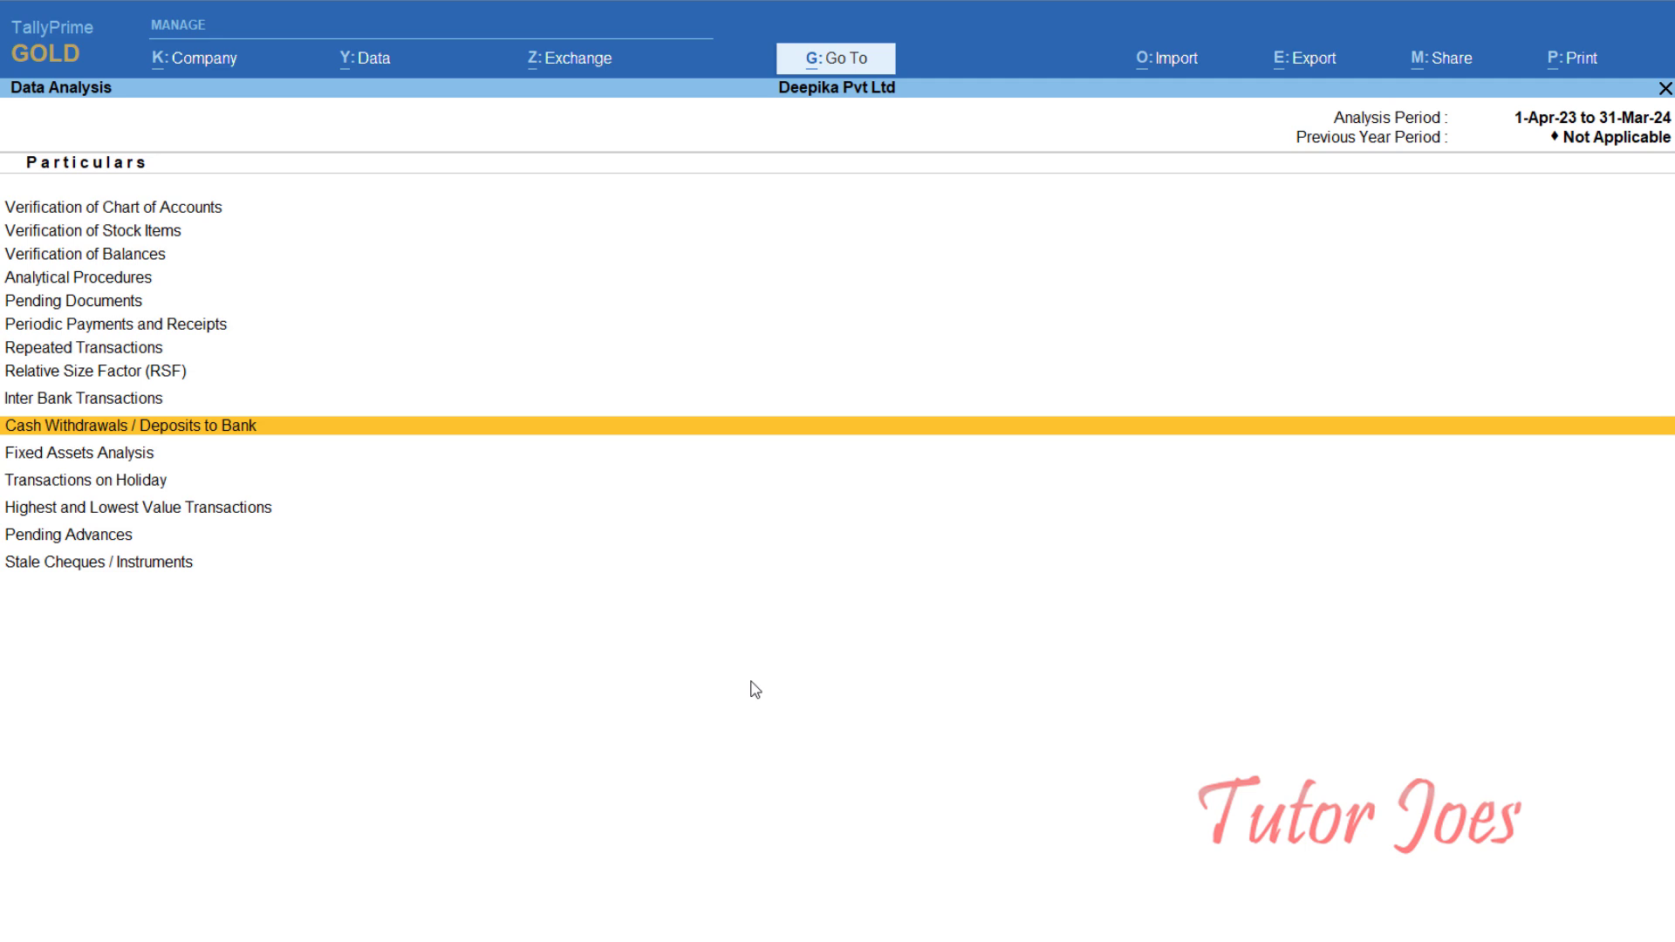
{"action": "key", "text": "Return"}
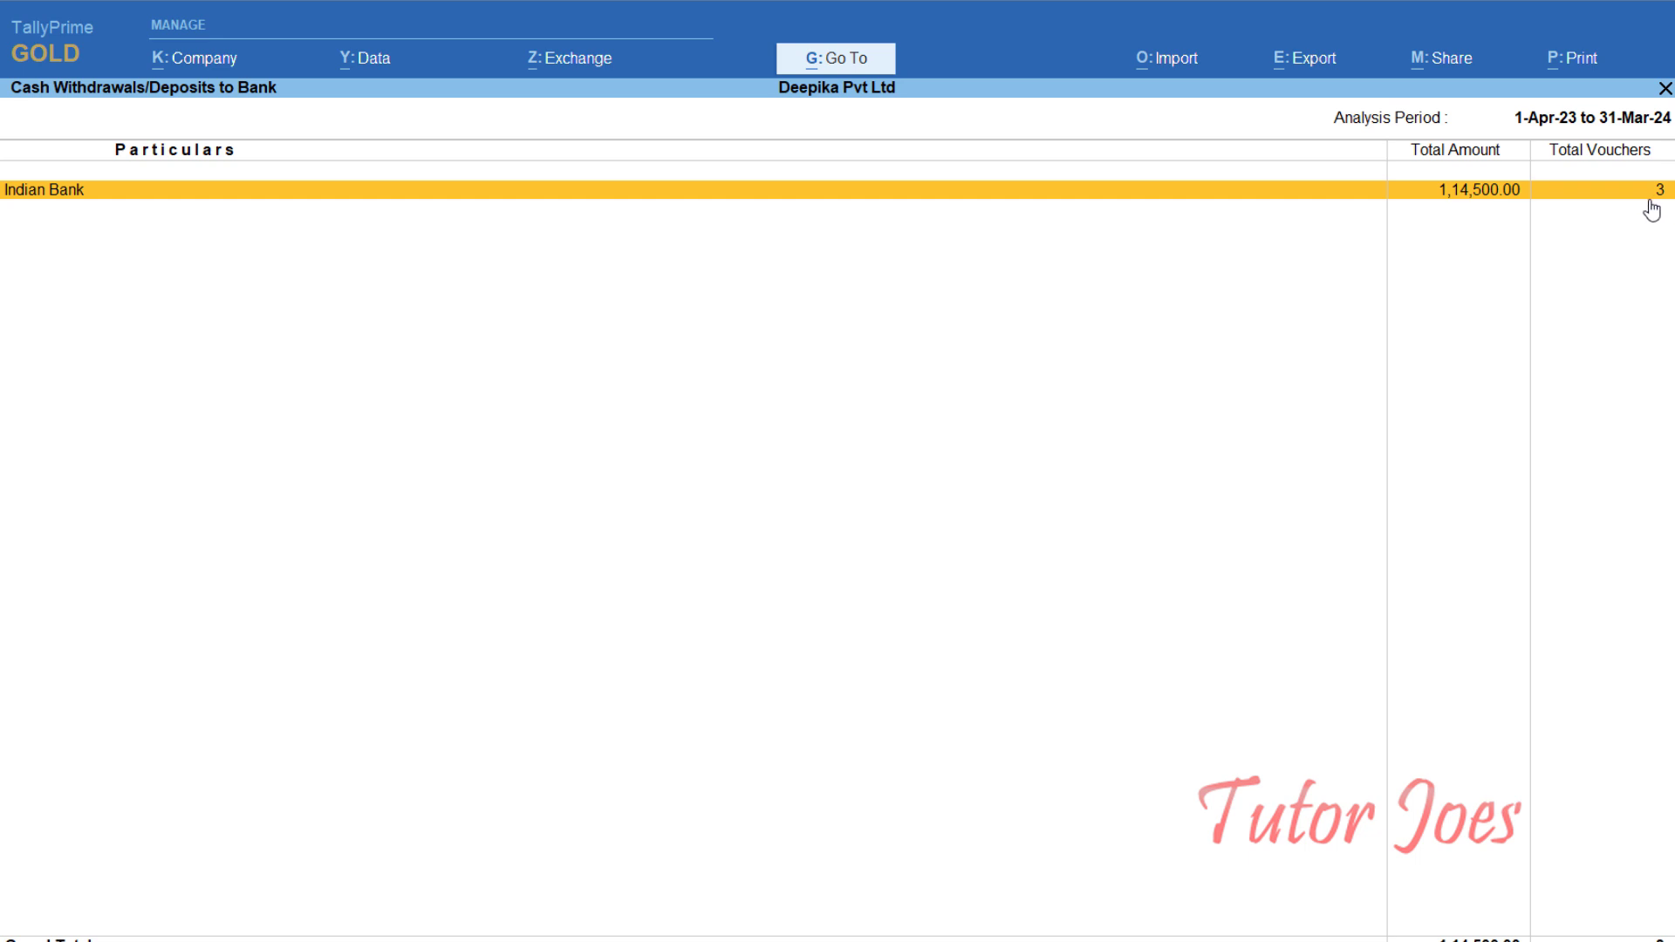
{"action": "key", "text": "Return"}
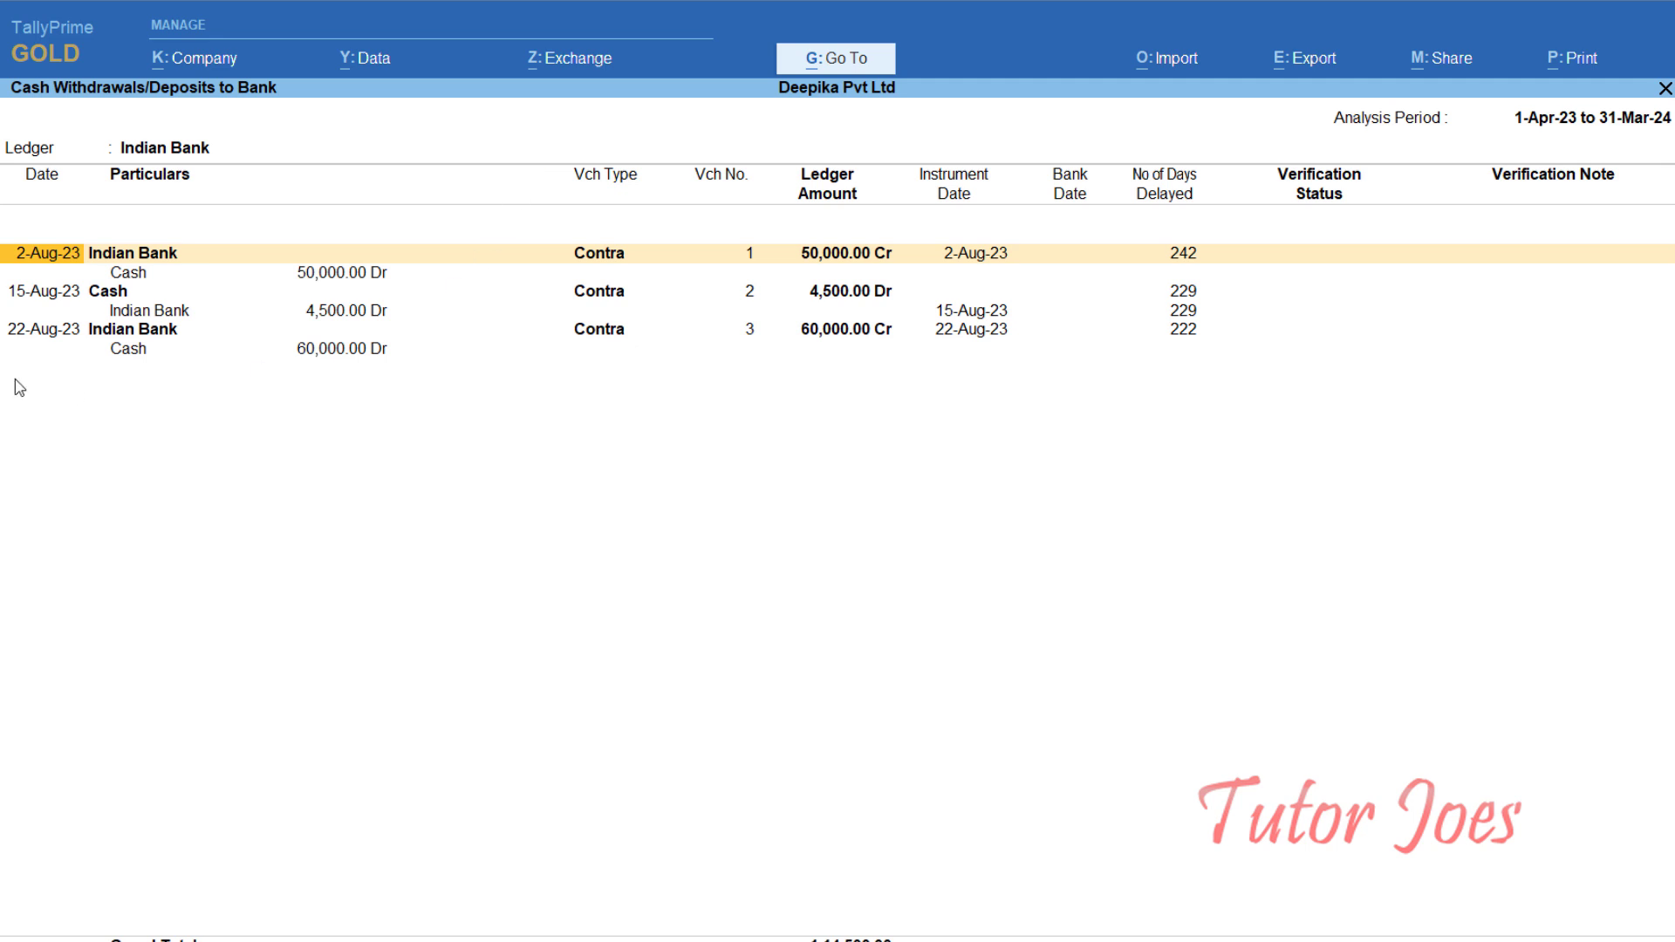
Step: Give the 22-Aug-23 Indian Bank contra voucher the verification status Verified and the verification note "Test"
{"action": "key", "text": "Down"}
{"action": "key", "text": "Down"}
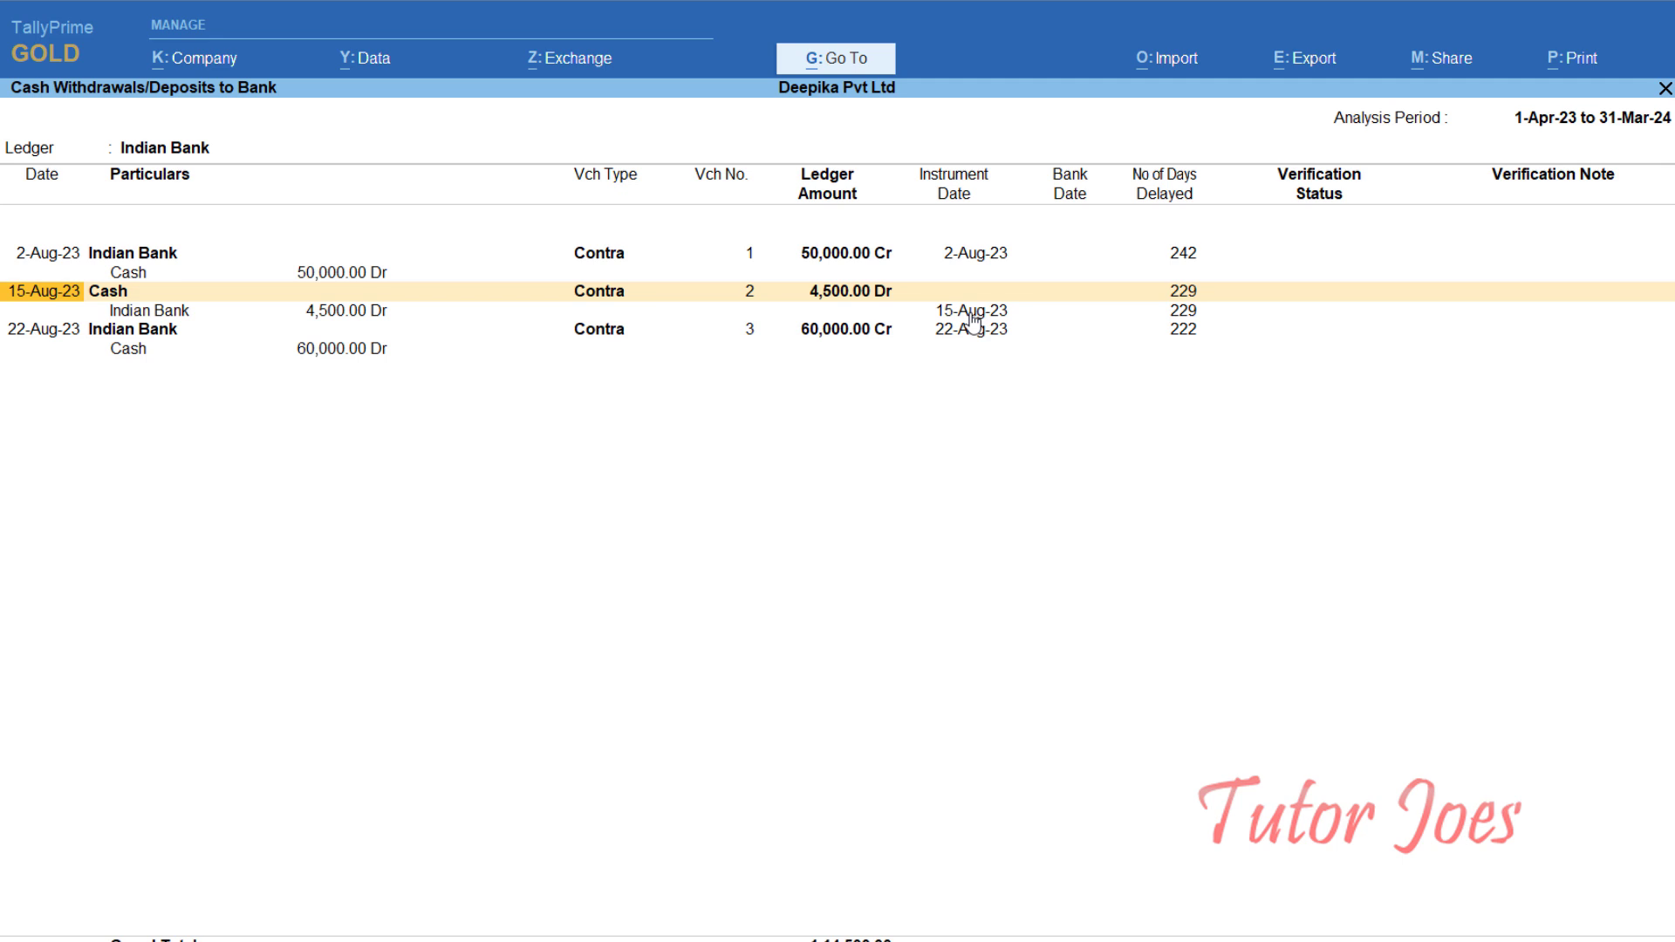
{"action": "key", "text": "Down"}
{"action": "key", "text": "Down"}
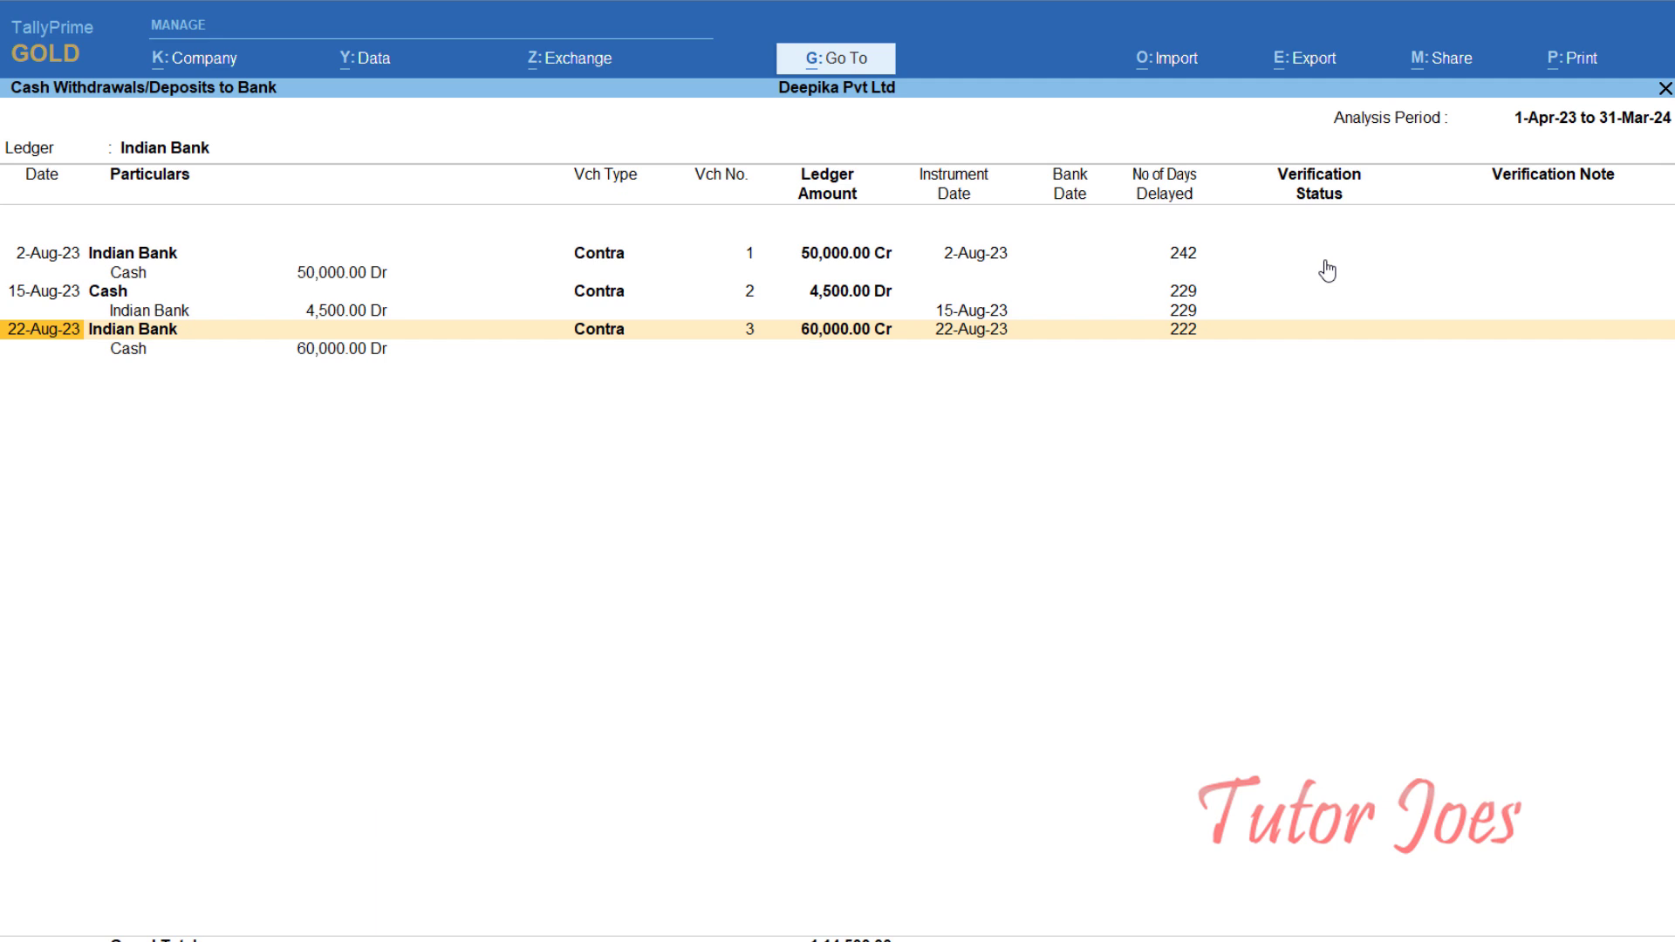
{"action": "key", "text": "alt+v"}
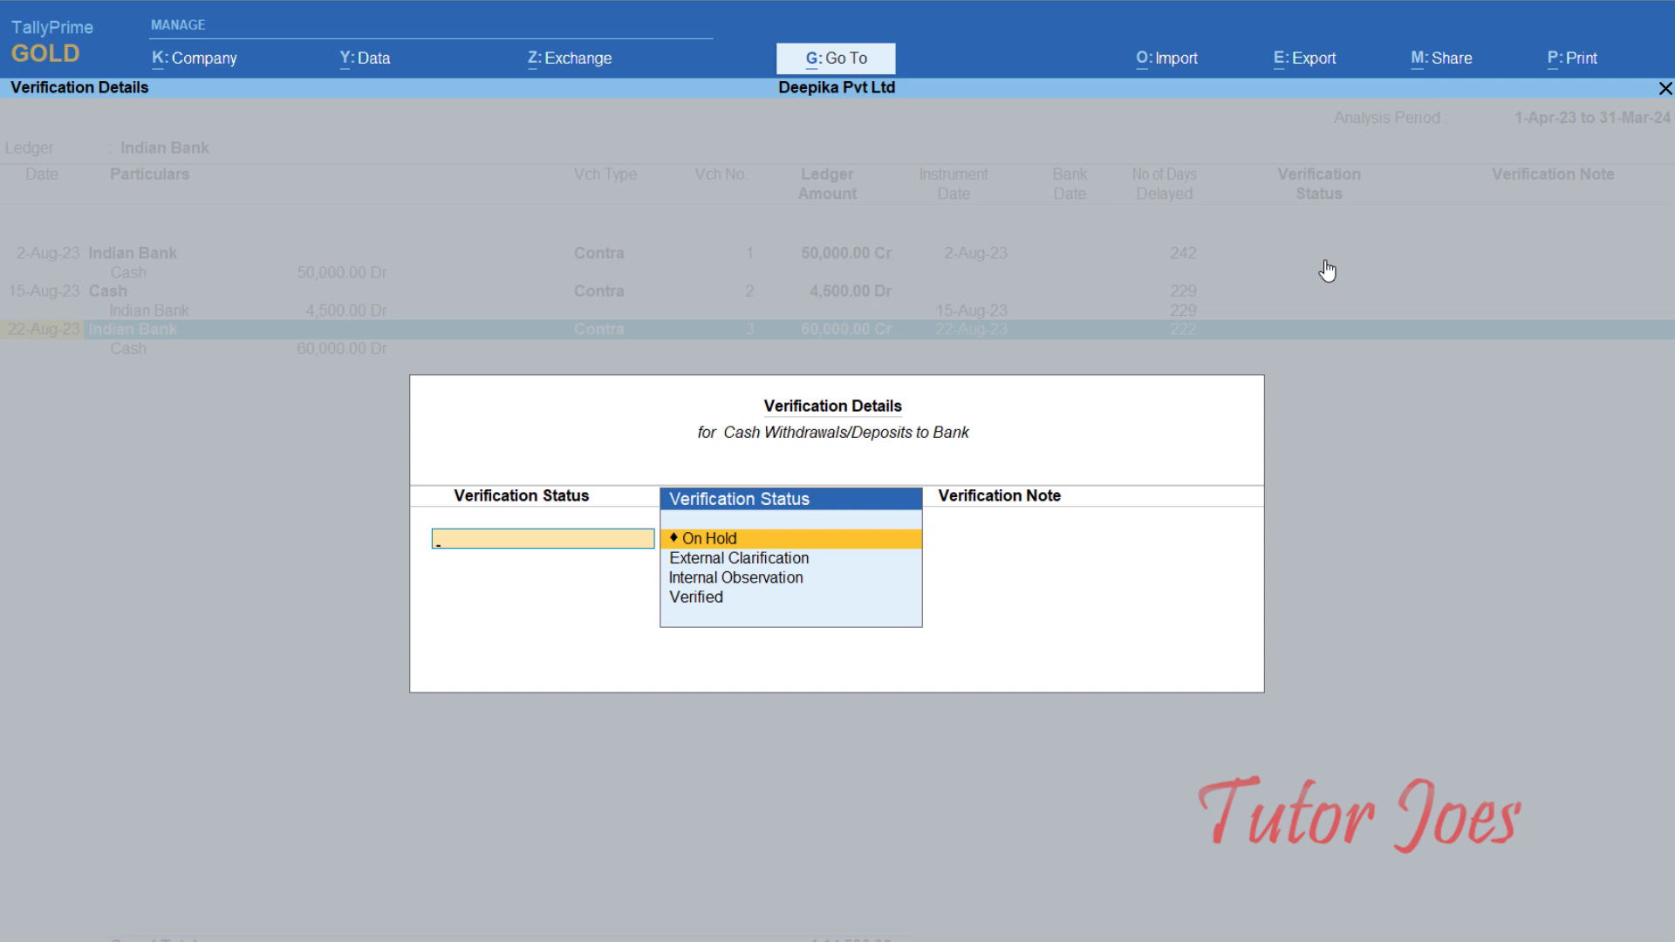
{"action": "key", "text": "Down"}
{"action": "key", "text": "Down"}
{"action": "key", "text": "Down"}
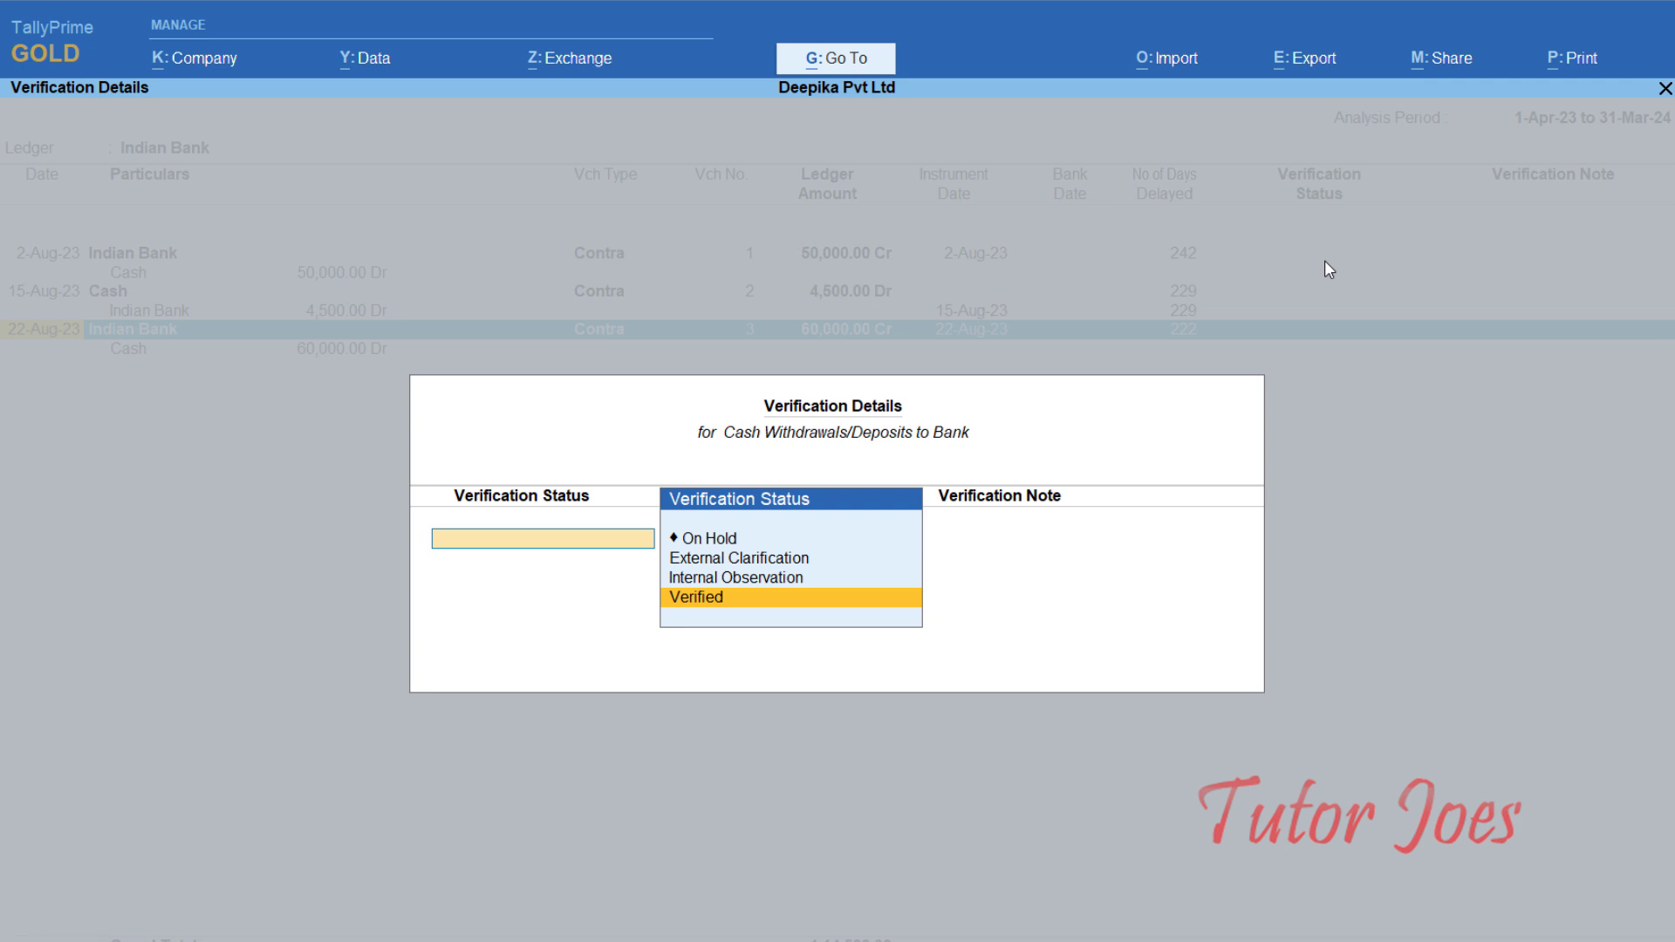
{"action": "key", "text": "Return"}
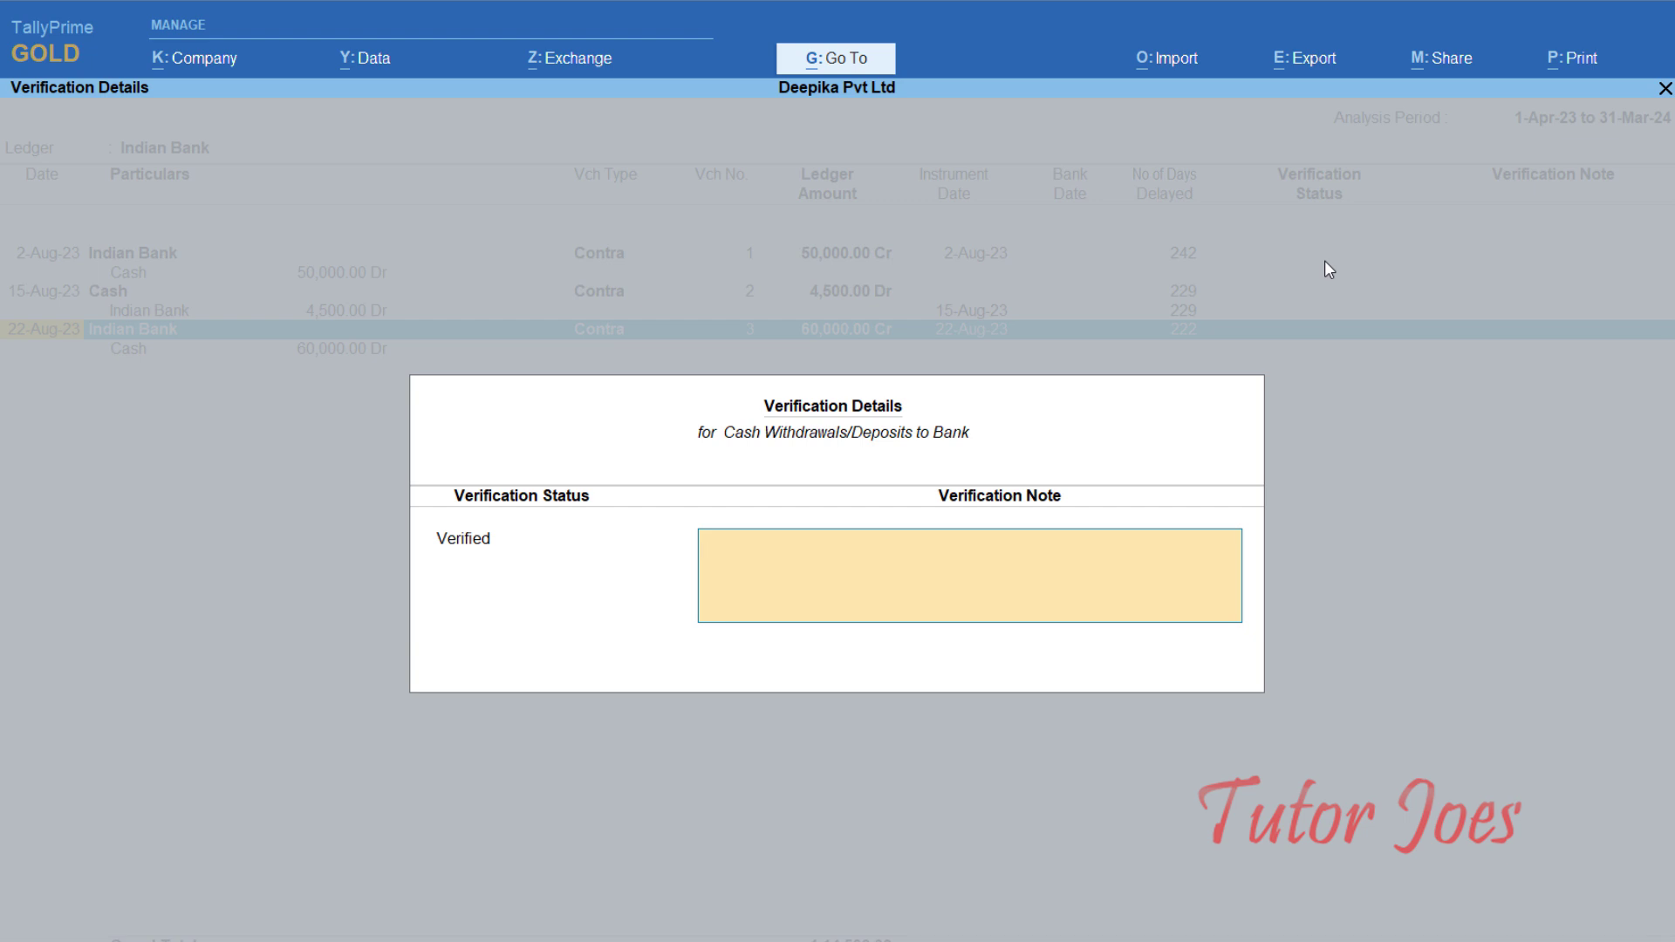
{"action": "type", "text": "Tesy"}
{"action": "key", "text": "BackSpace"}
{"action": "type", "text": "t"}
{"action": "key", "text": "Return"}
{"action": "key", "text": "Return"}
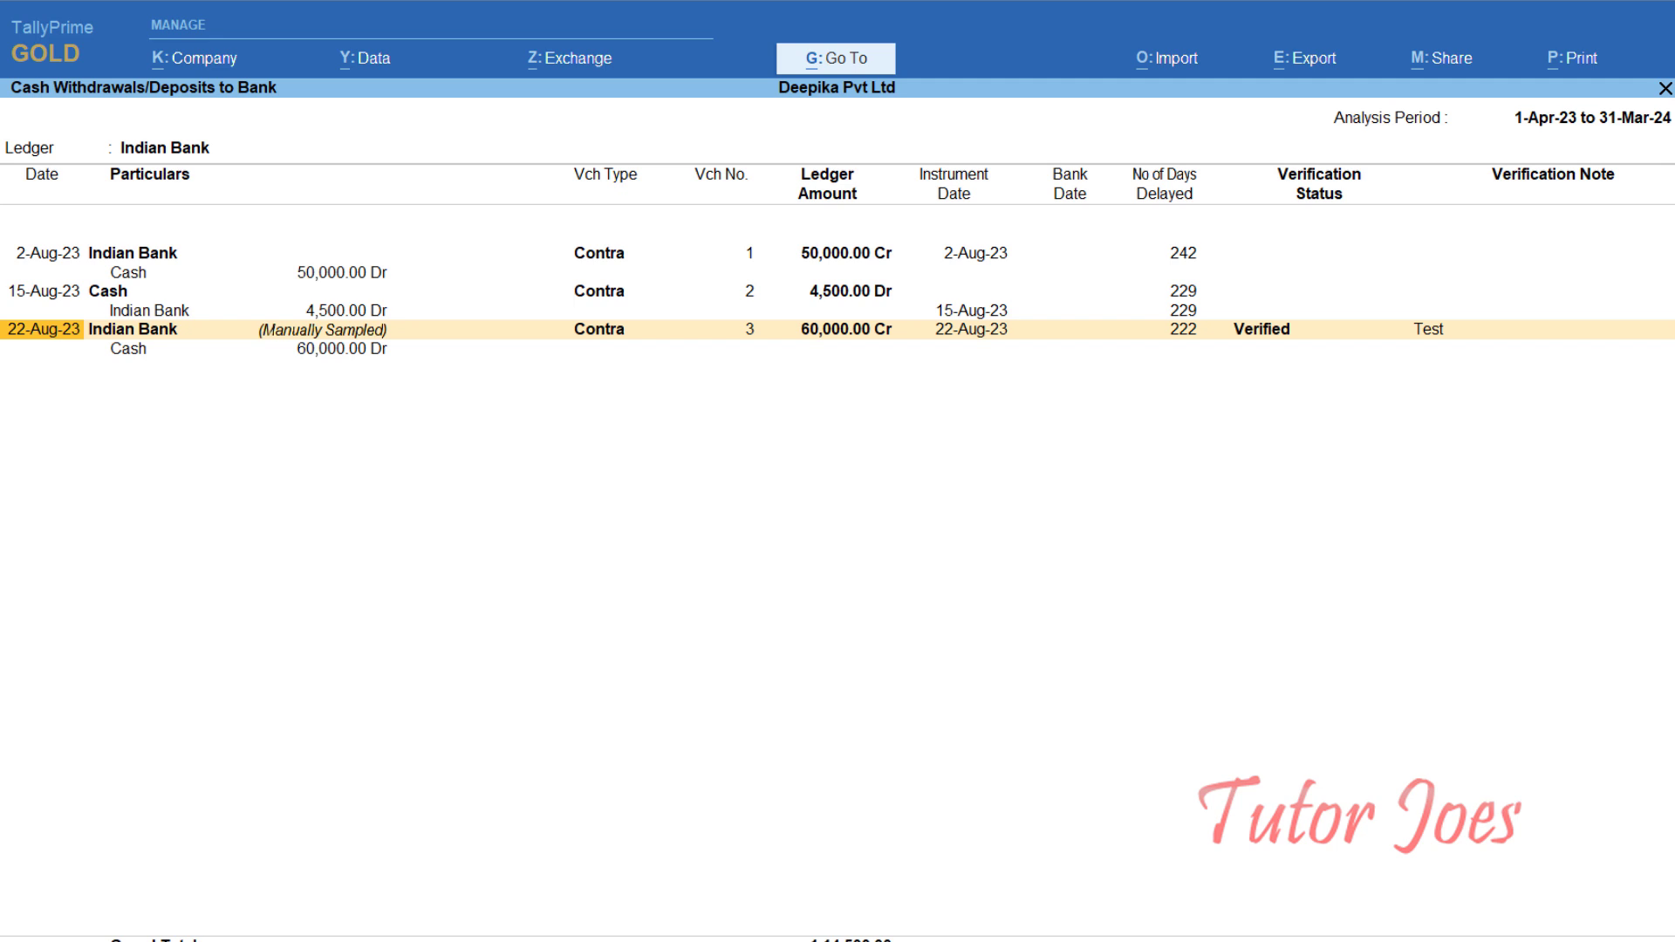
Step: Return to Indian Bank's monthly ledger summary and examine the transactions and closing balances from April to August
{"action": "key", "text": "Escape"}
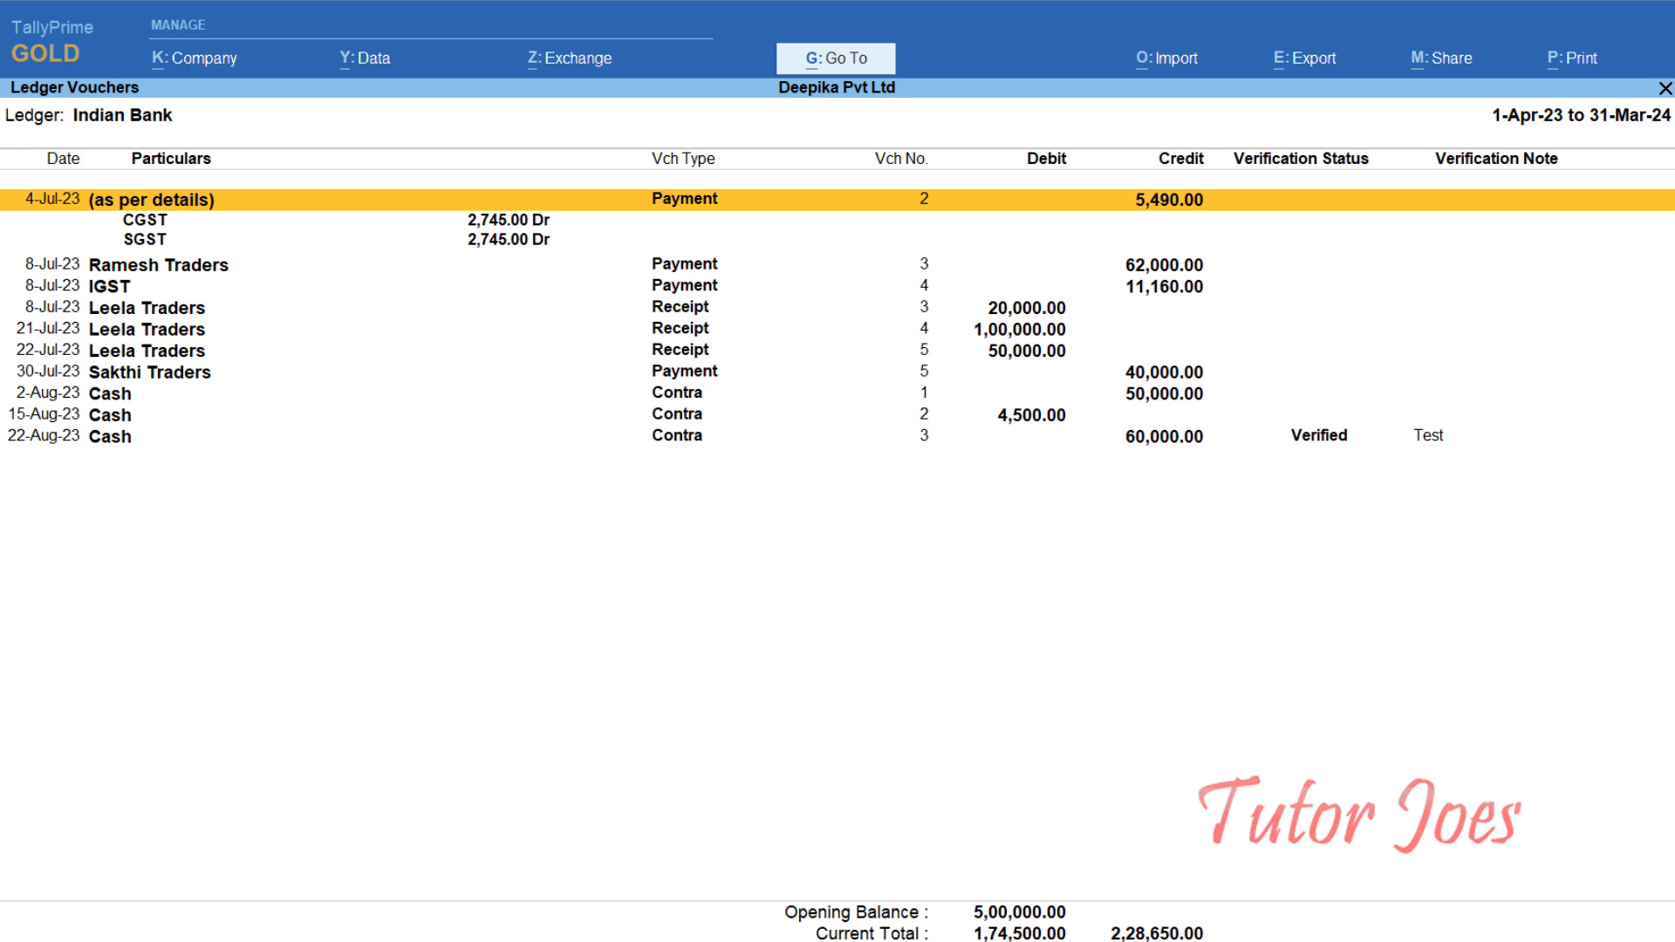
{"action": "key", "text": "Escape"}
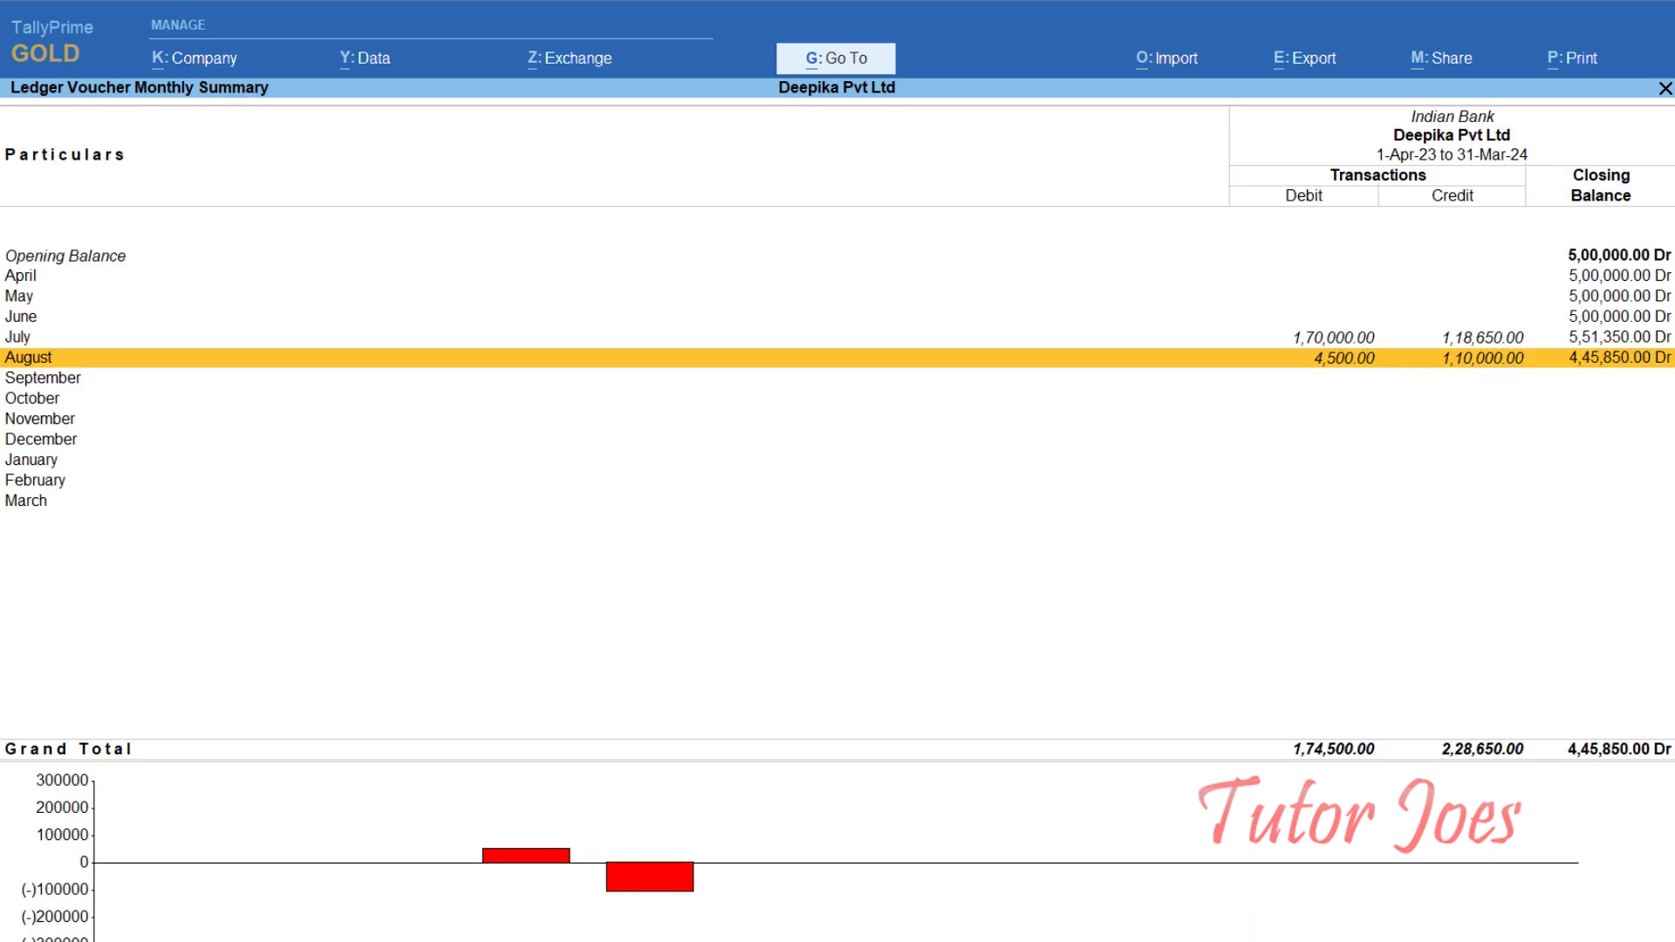
{"action": "key", "text": "Up"}
{"action": "key", "text": "Up"}
{"action": "key", "text": "Up"}
{"action": "key", "text": "Up"}
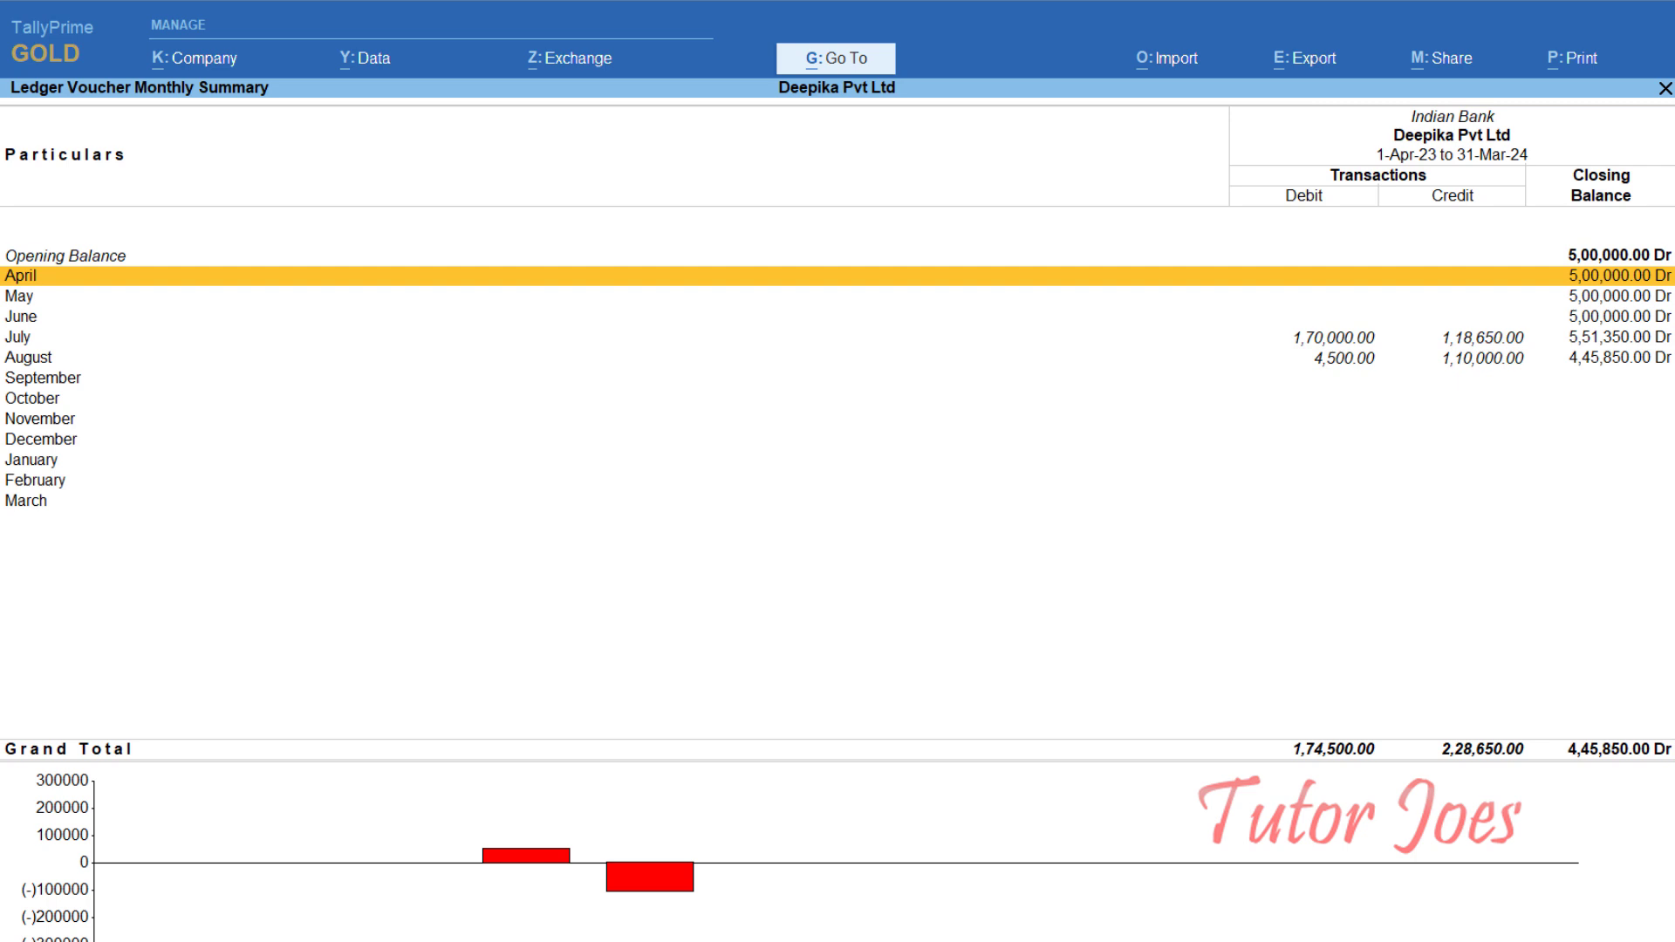
{"action": "key", "text": "Down"}
{"action": "key", "text": "Down"}
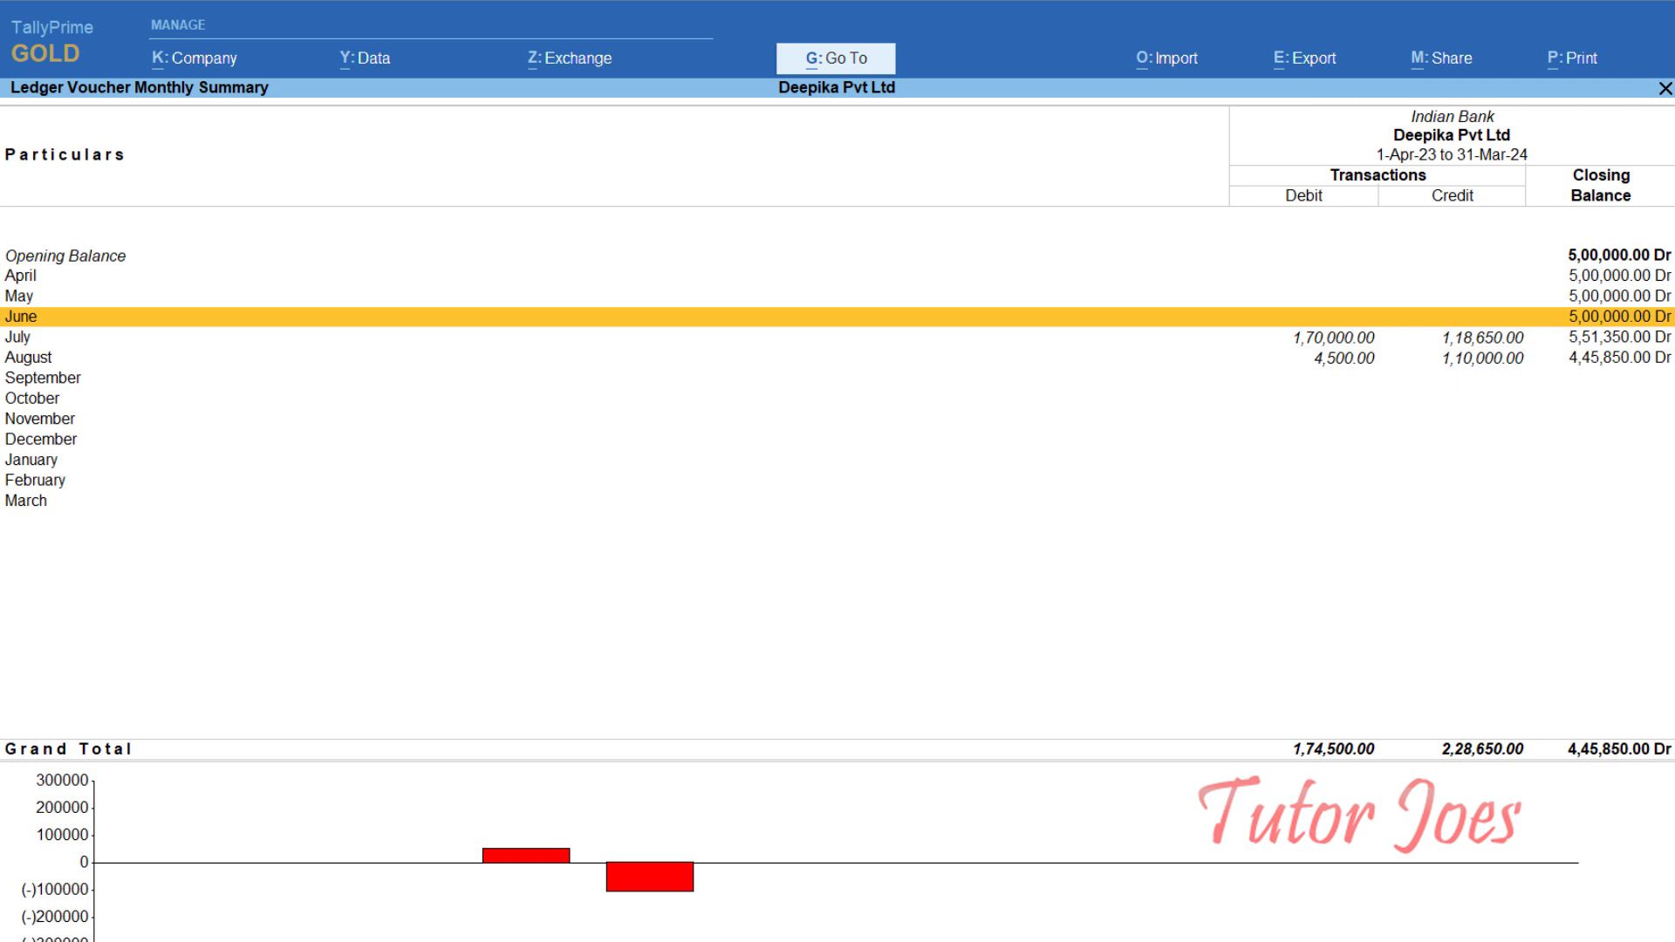
{"action": "key", "text": "Down"}
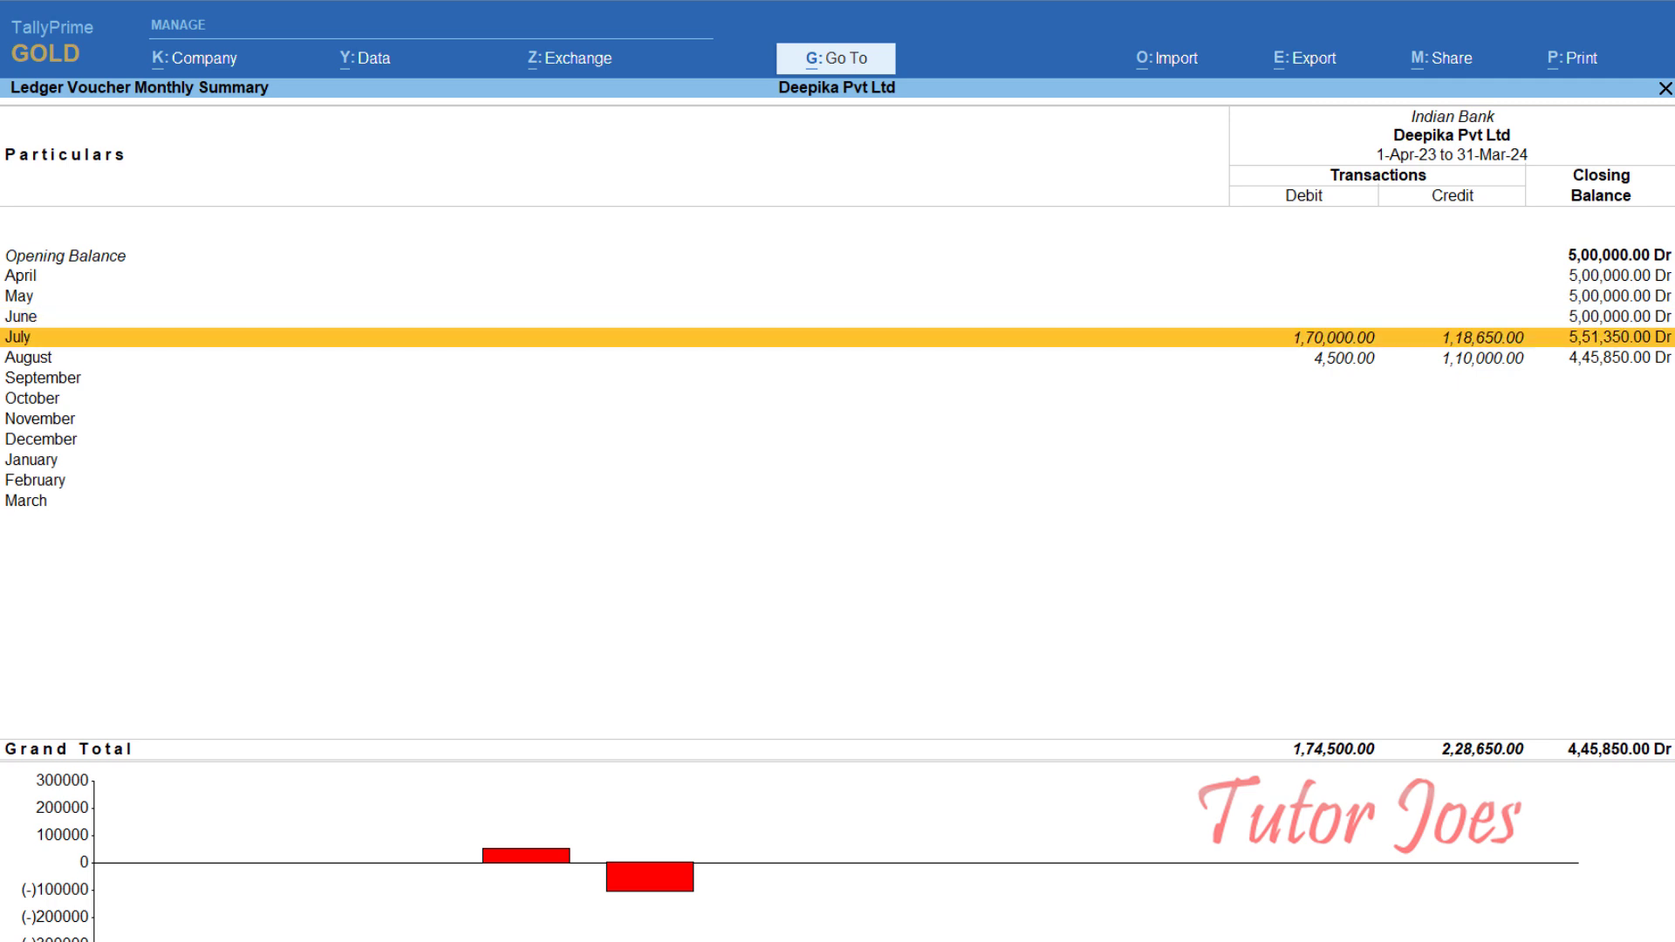
{"action": "key", "text": "Down"}
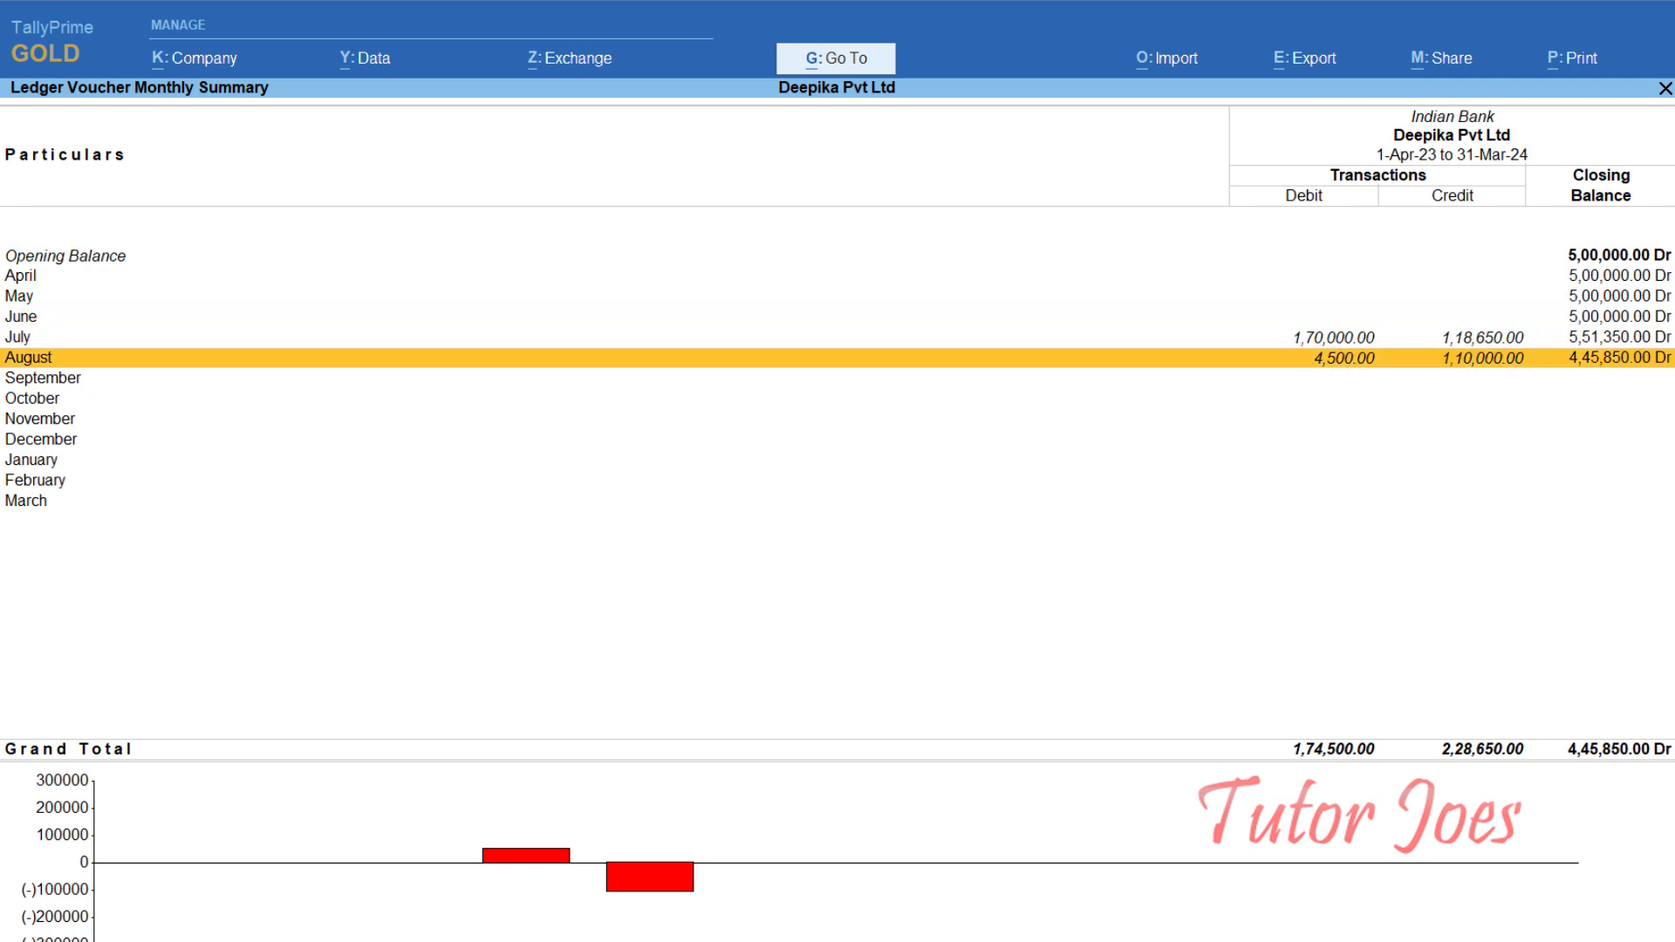
Step: Drill down from Indian Bank's monthly ledger summary to its August vouchers
{"action": "key", "text": "Up"}
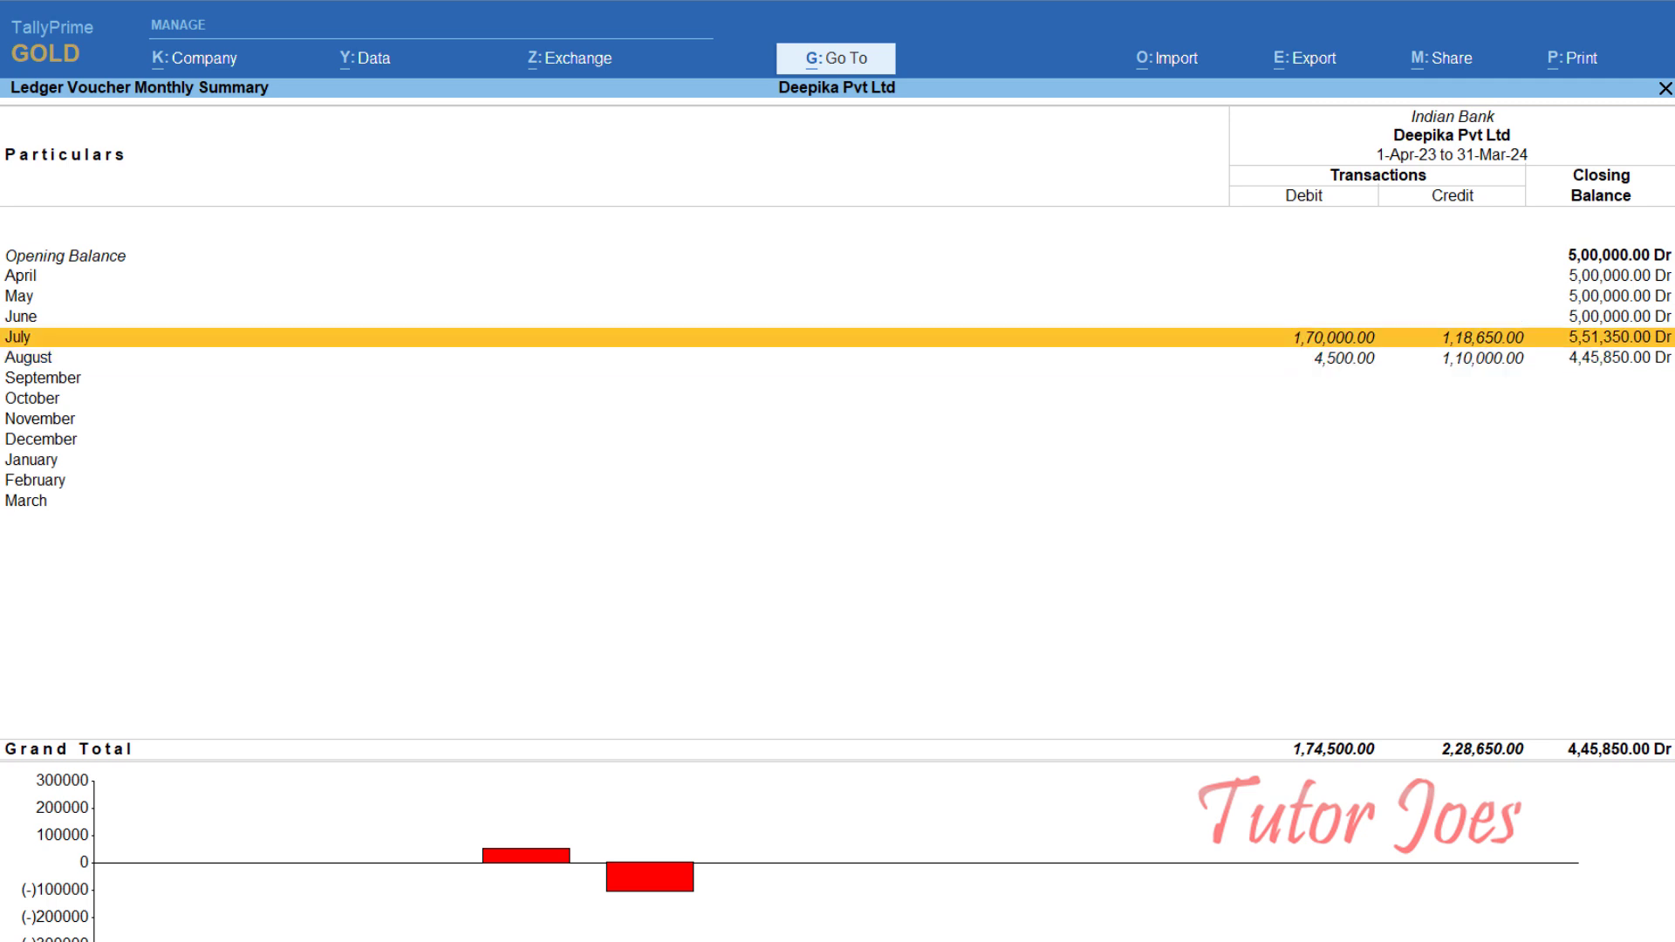
{"action": "key", "text": "Down"}
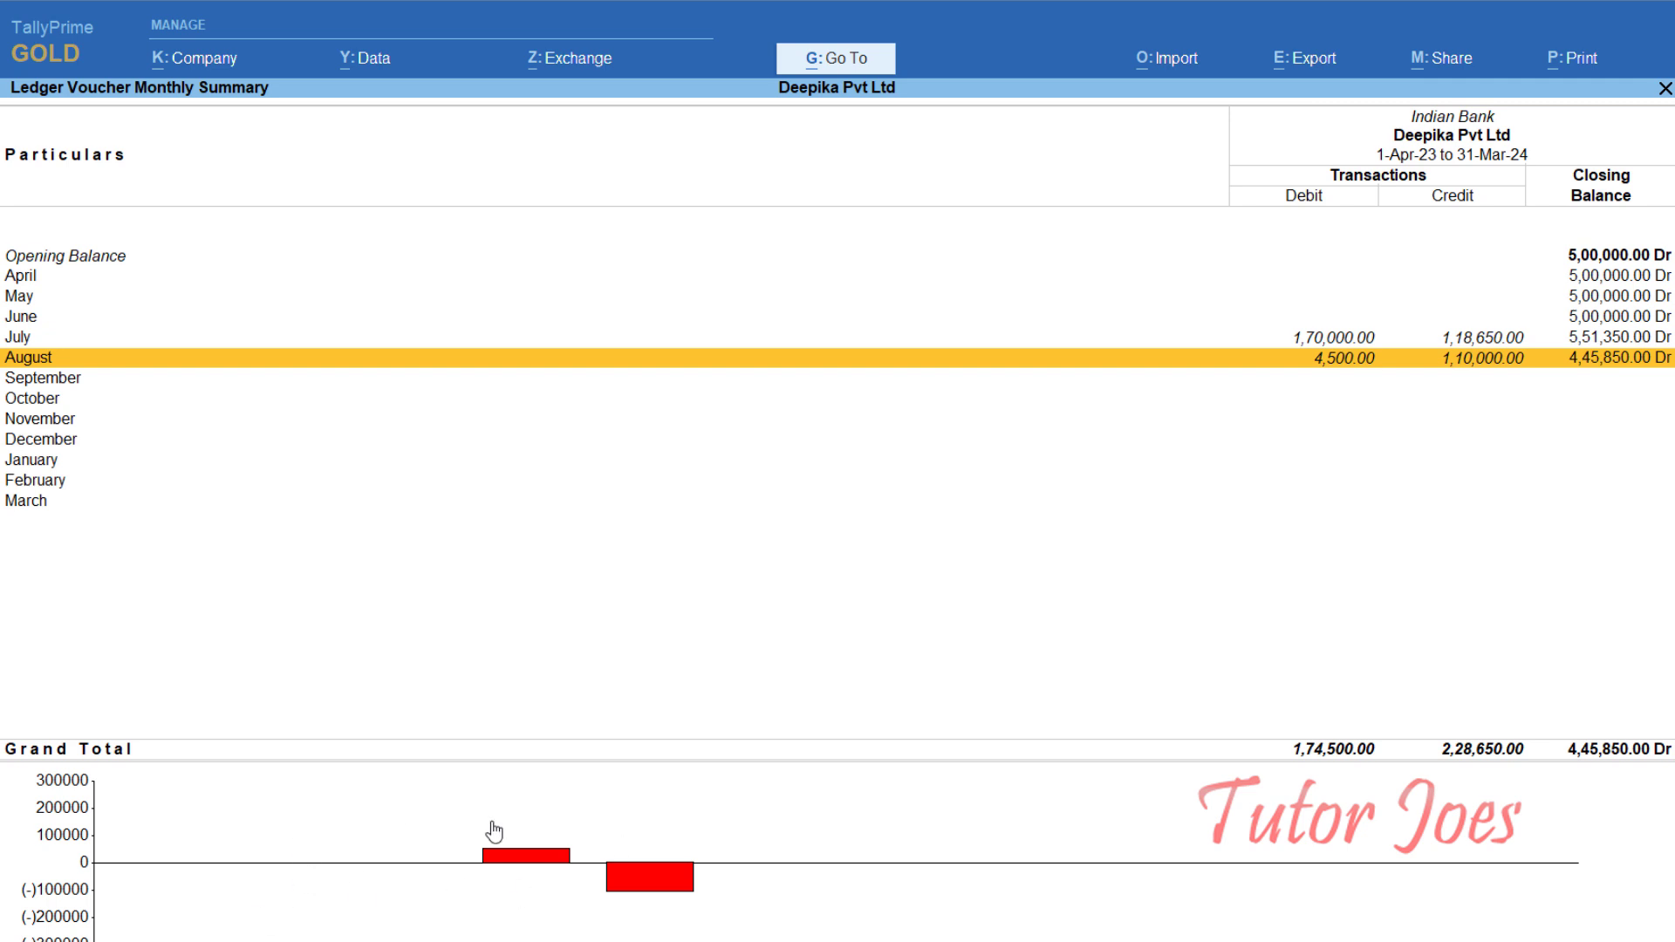
{"action": "key", "text": "Return"}
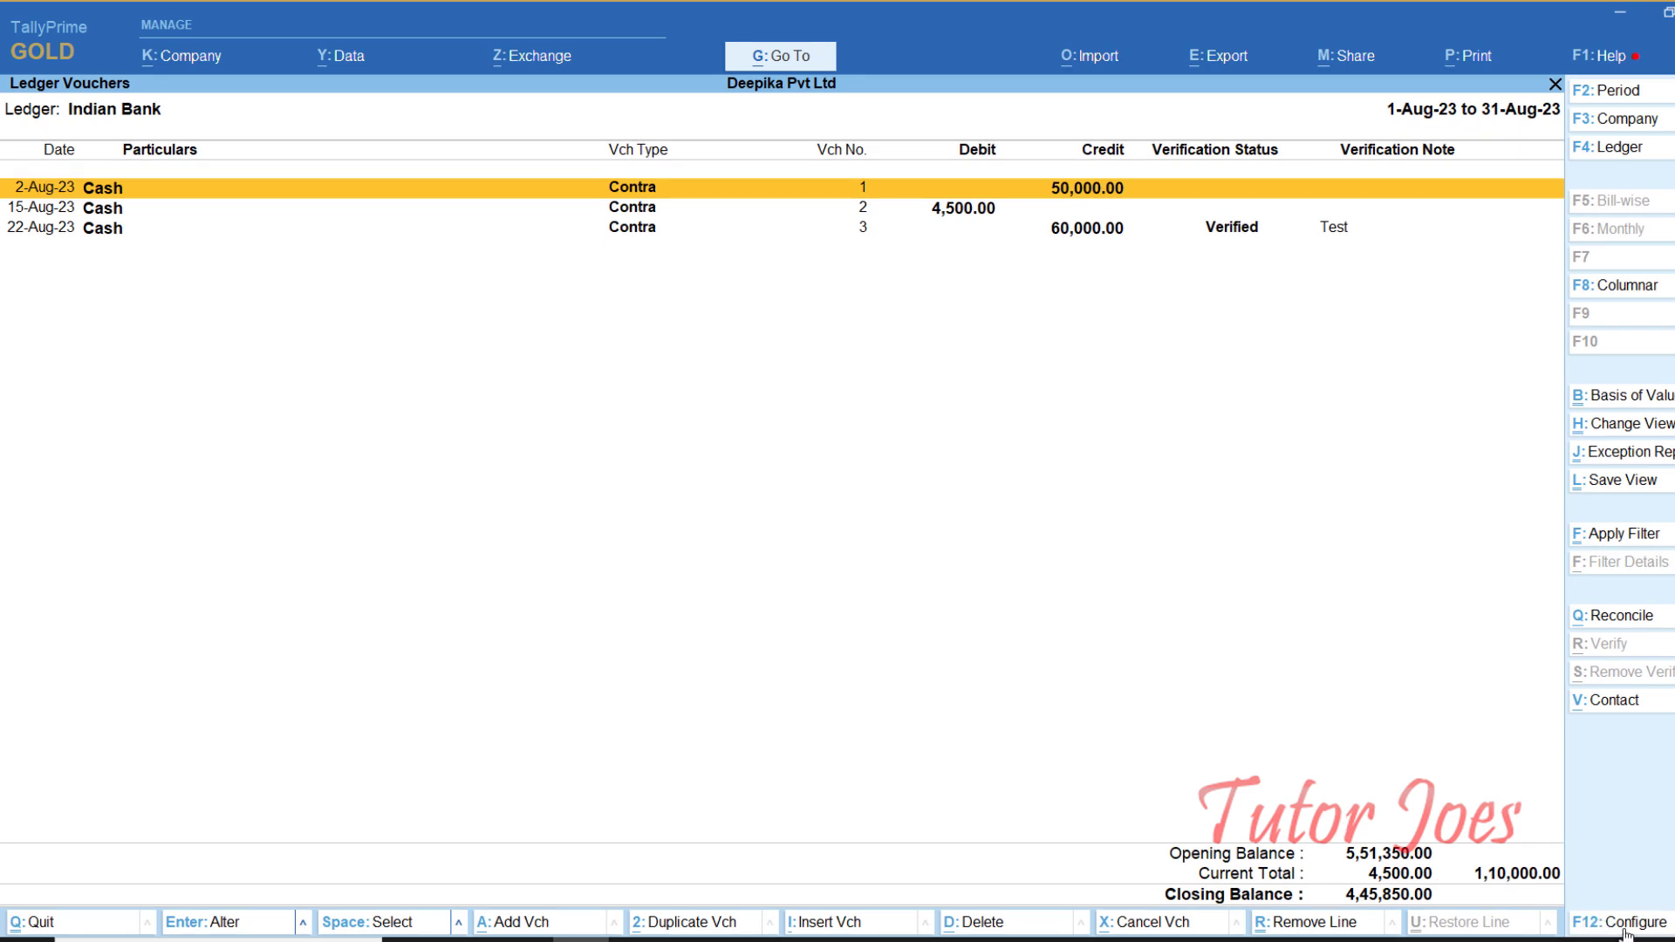
Step: Configure the ledger voucher report to show bill-wise details and inventory details, keeping the detailed format and the other options at their current settings
{"action": "key", "text": "F12"}
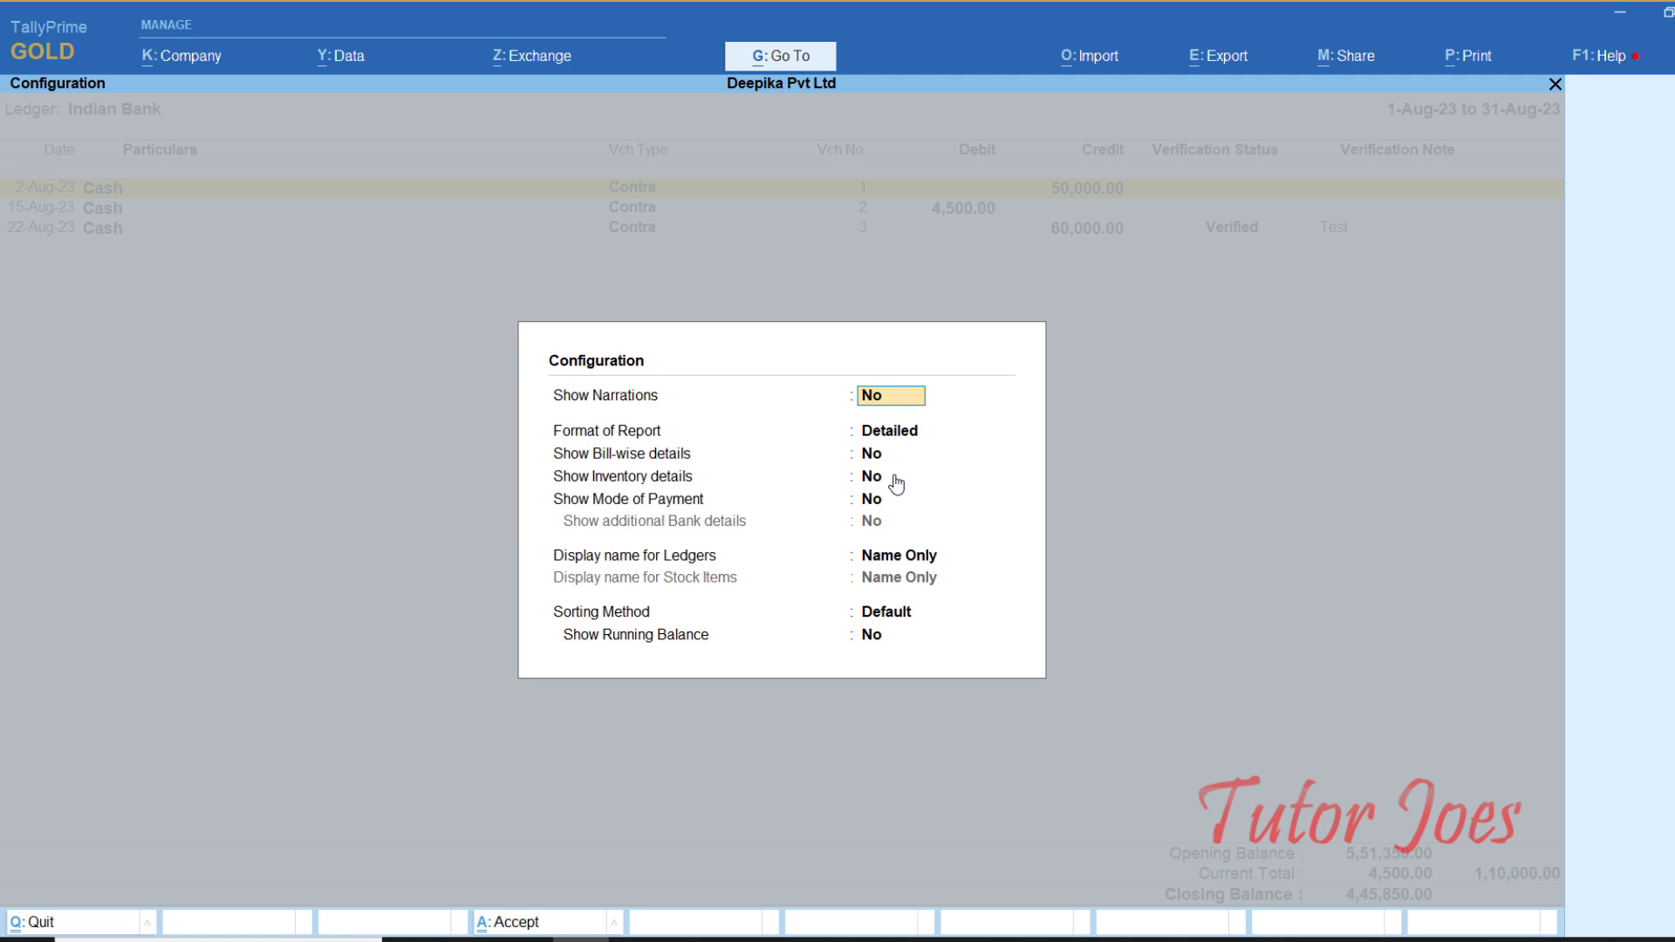
{"action": "key", "text": "Return"}
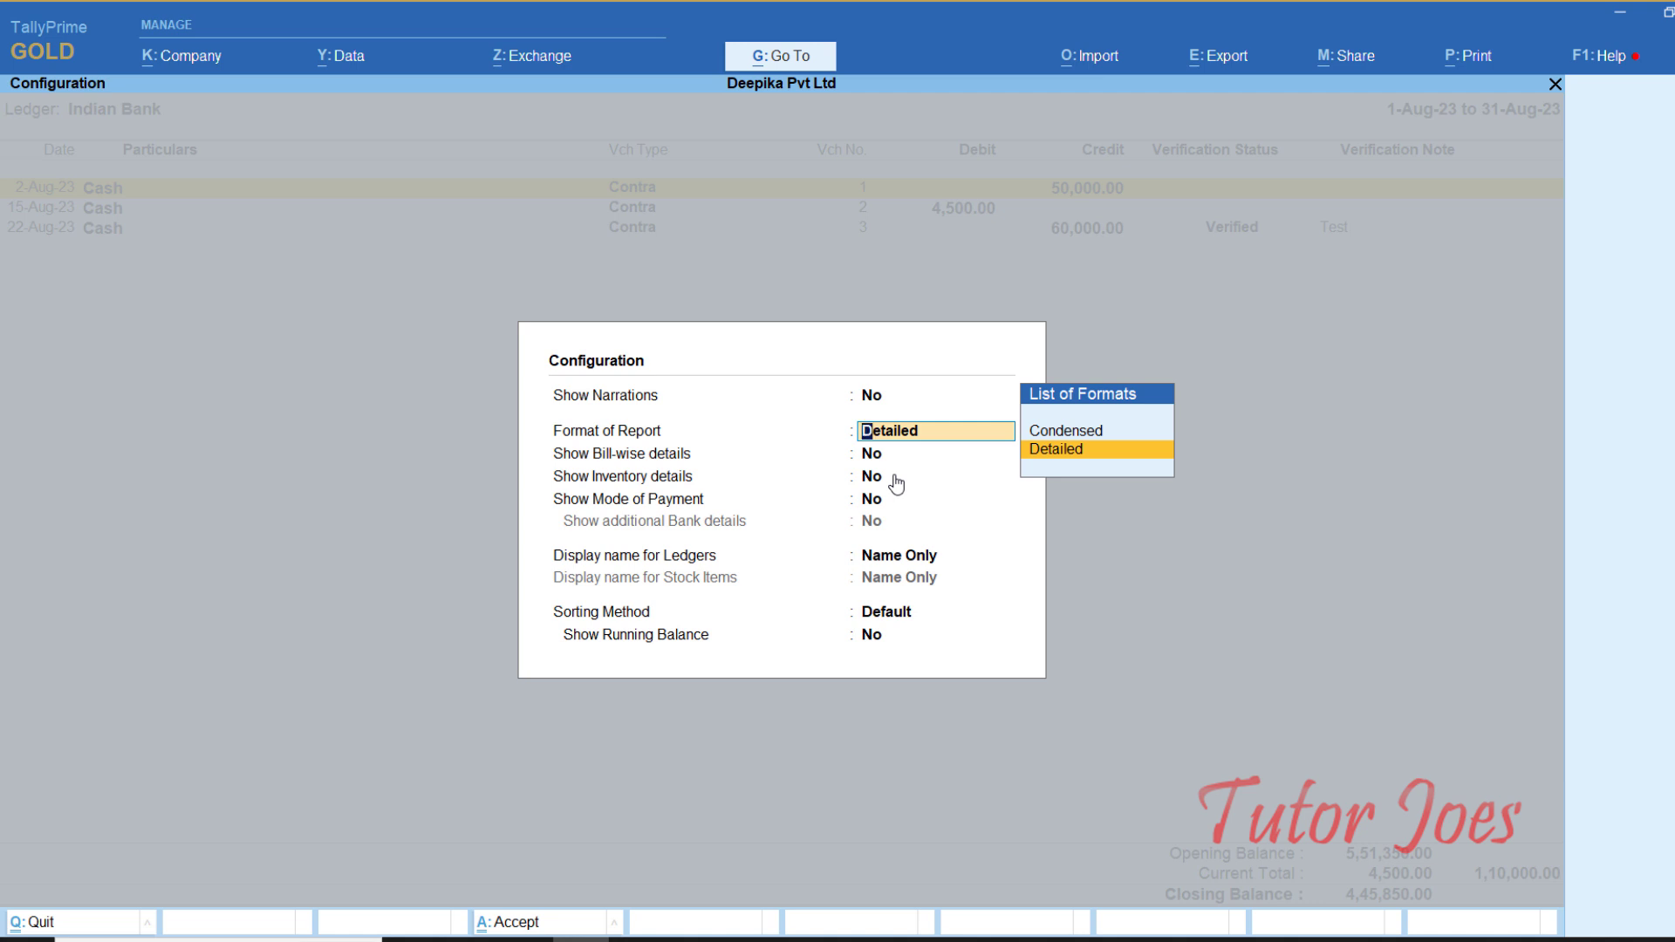
{"action": "key", "text": "Return"}
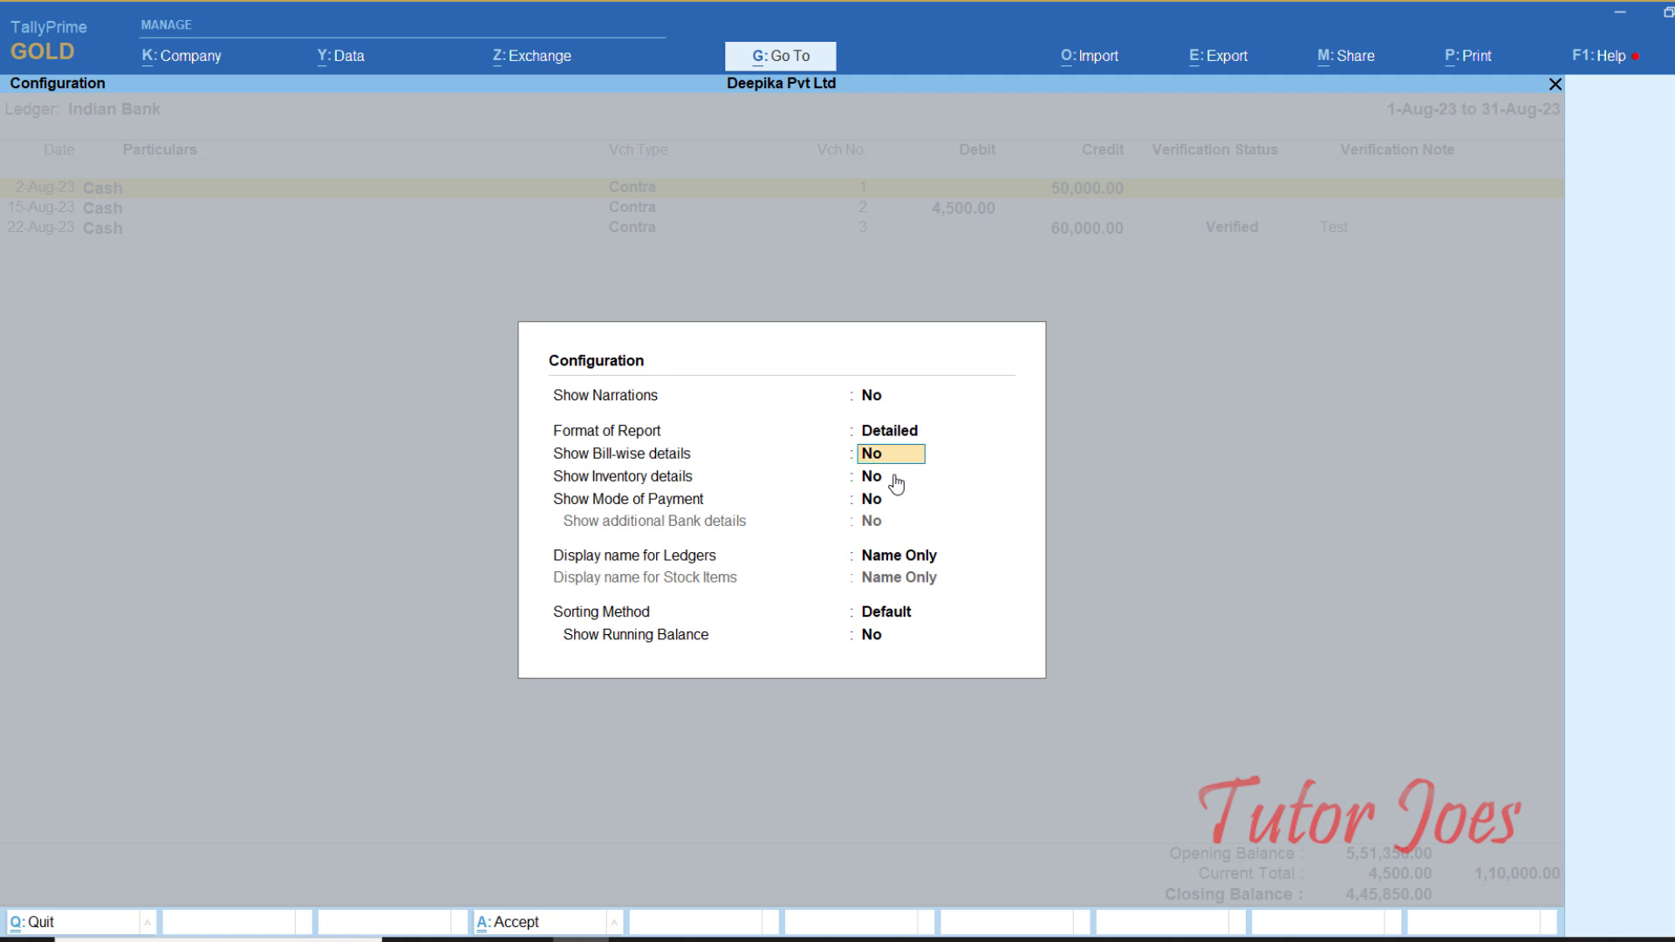
{"action": "type", "text": "yes"}
{"action": "key", "text": "Return"}
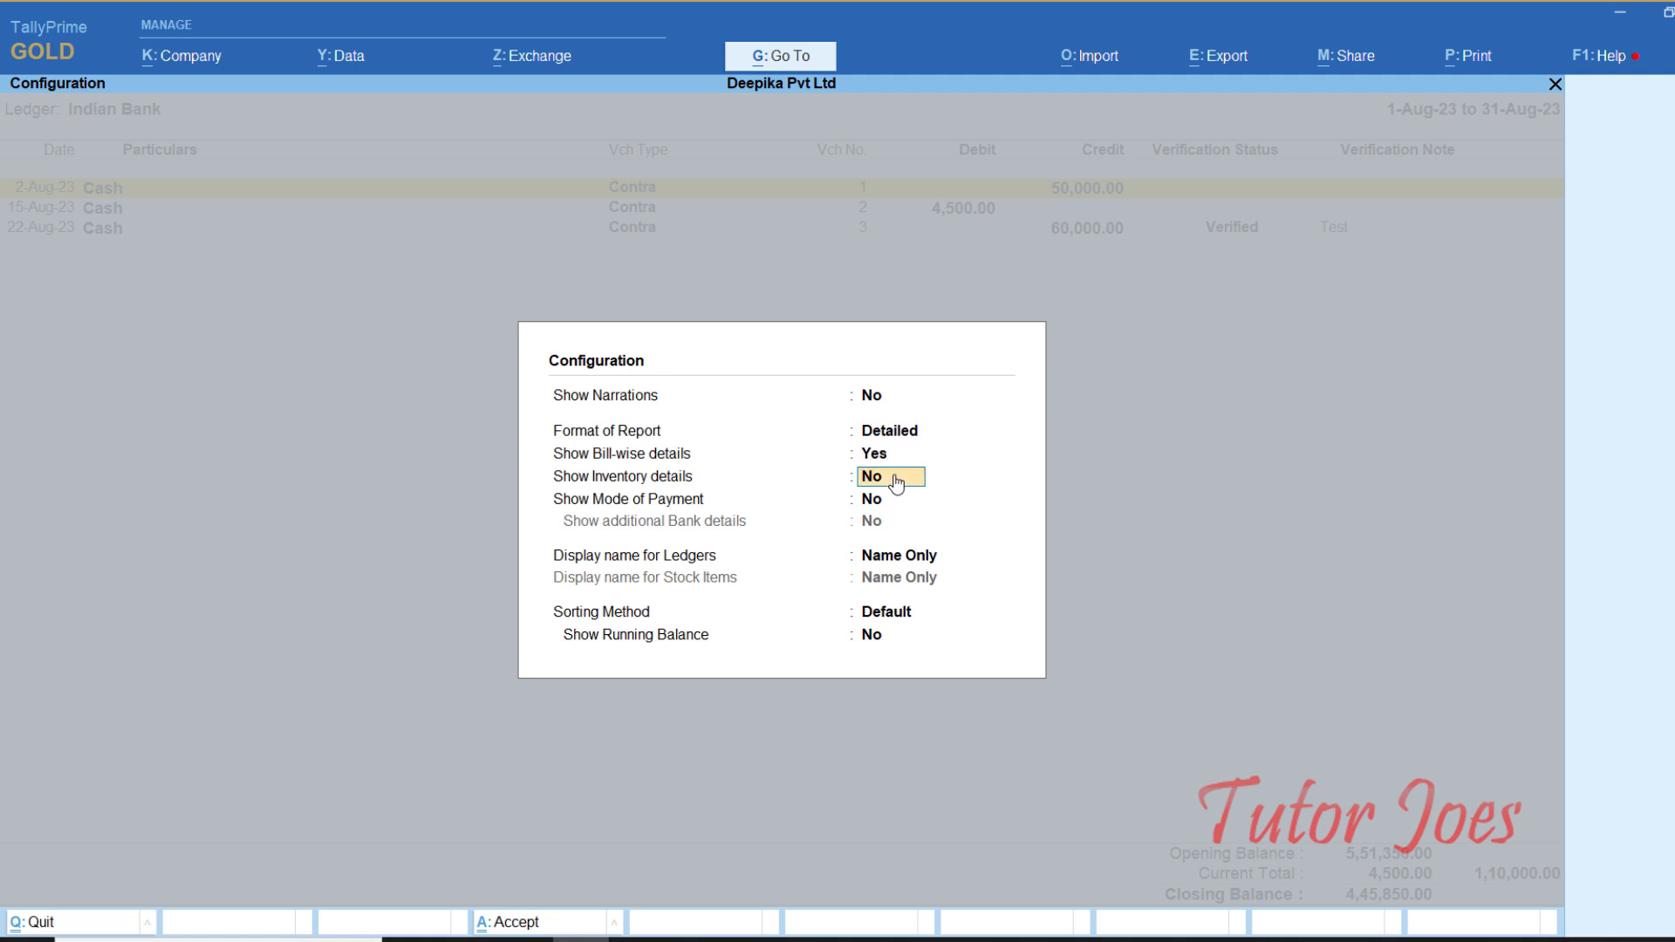
{"action": "type", "text": "yes"}
{"action": "key", "text": "Return"}
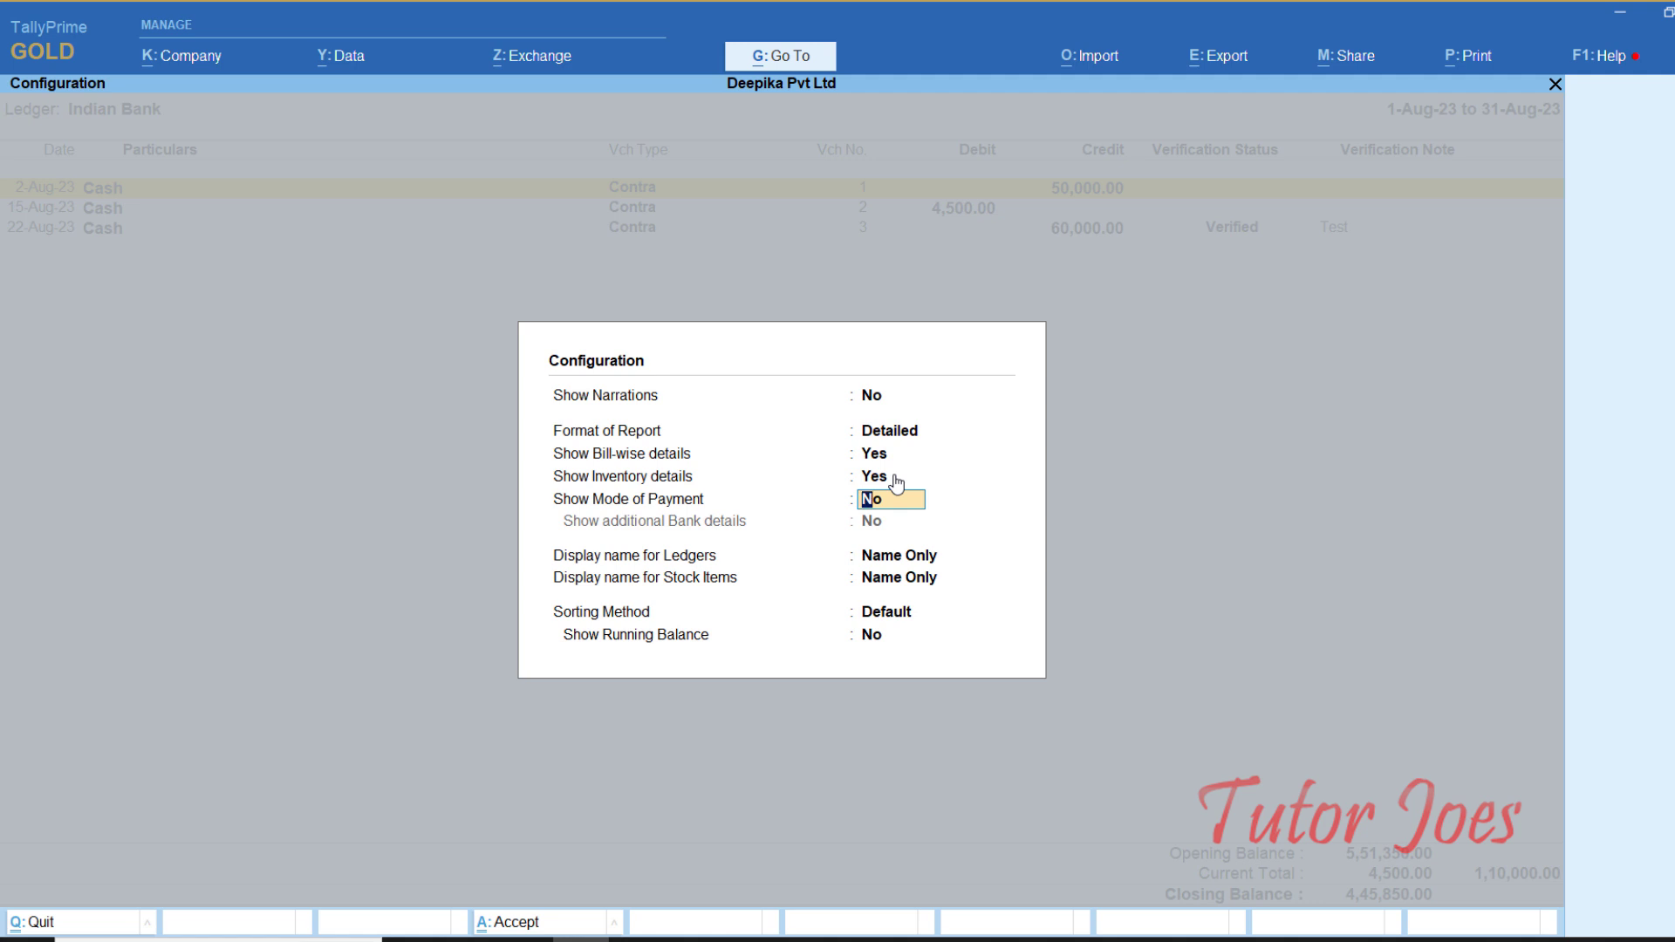
{"action": "key", "text": "Return"}
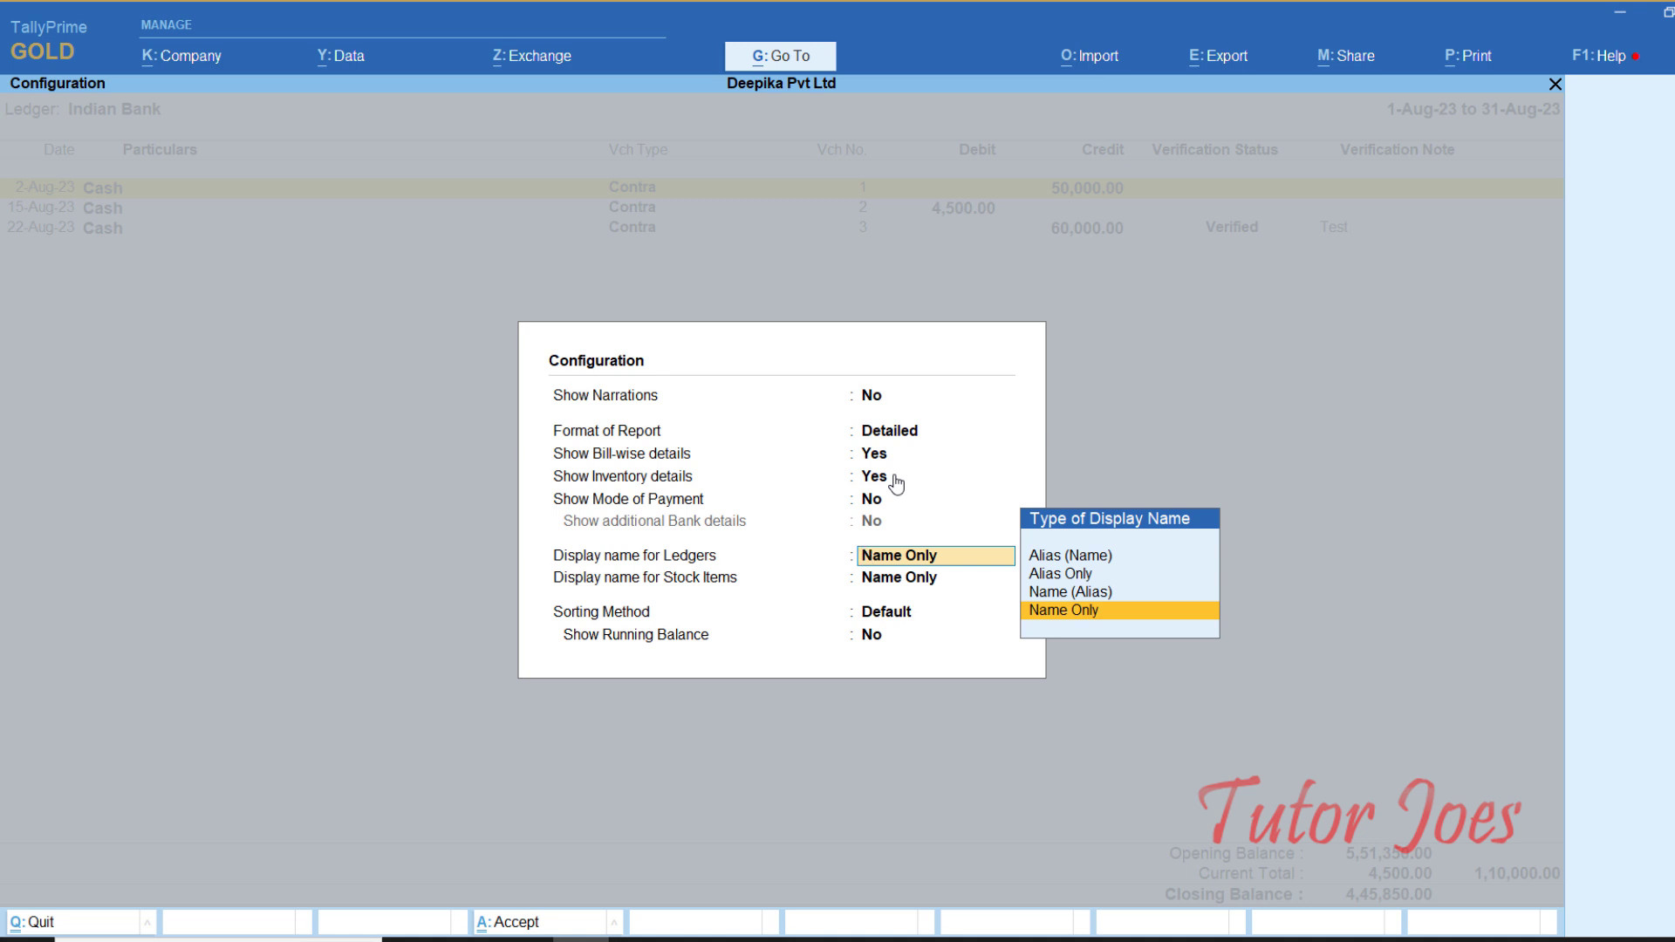
{"action": "key", "text": "Return"}
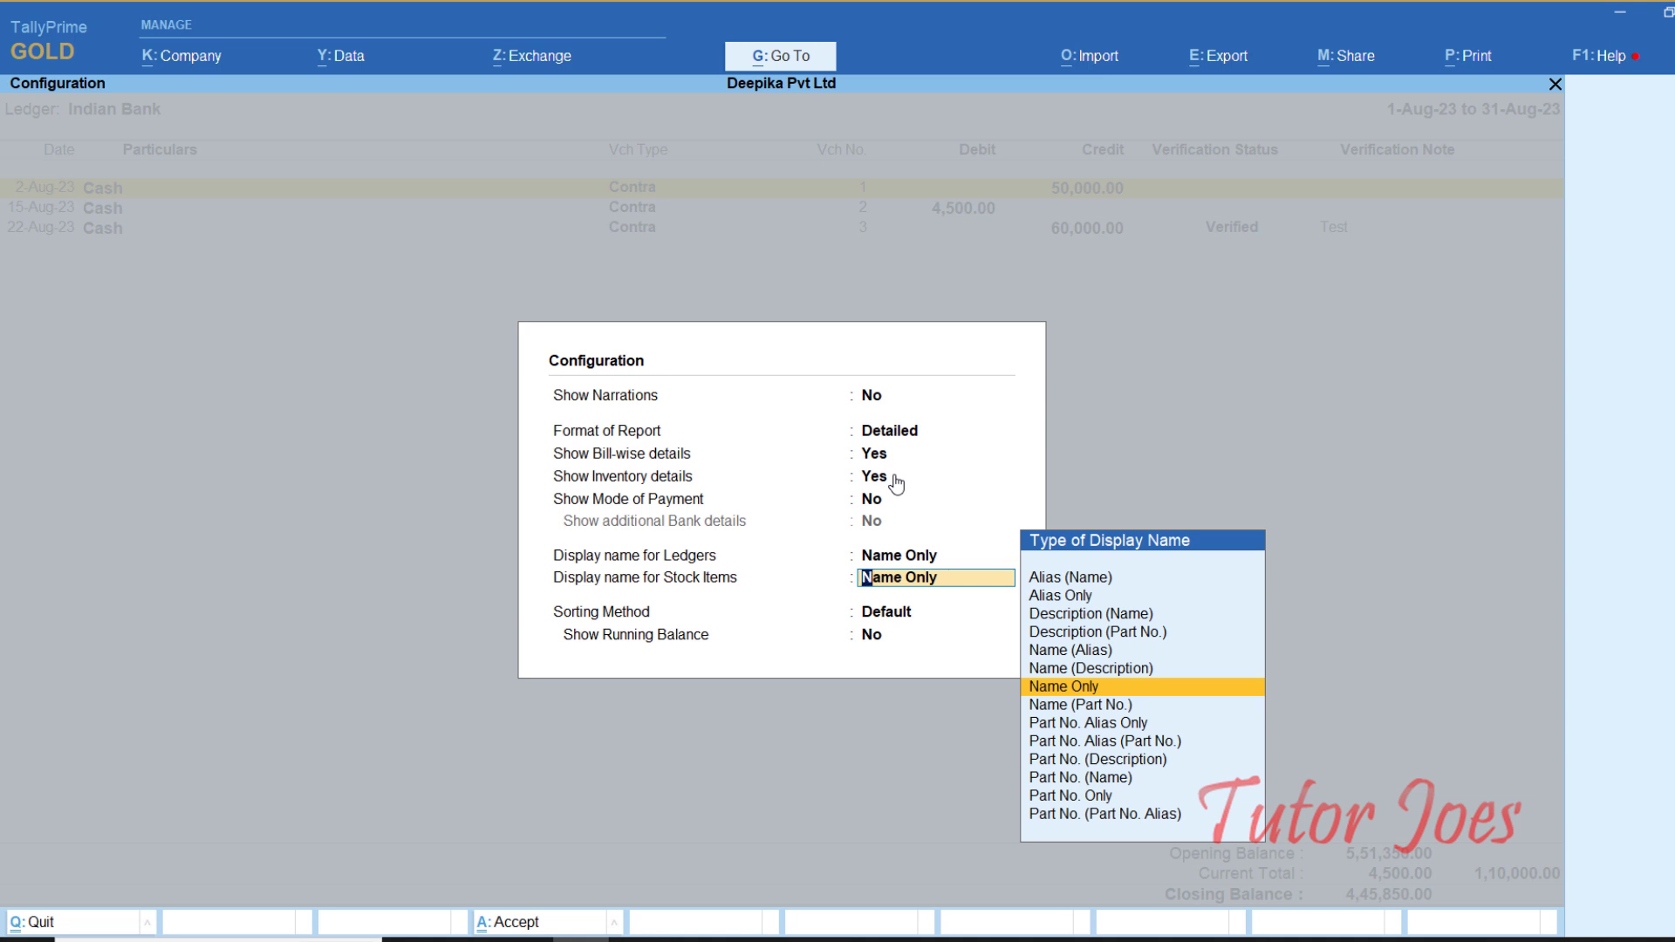
{"action": "key", "text": "Return"}
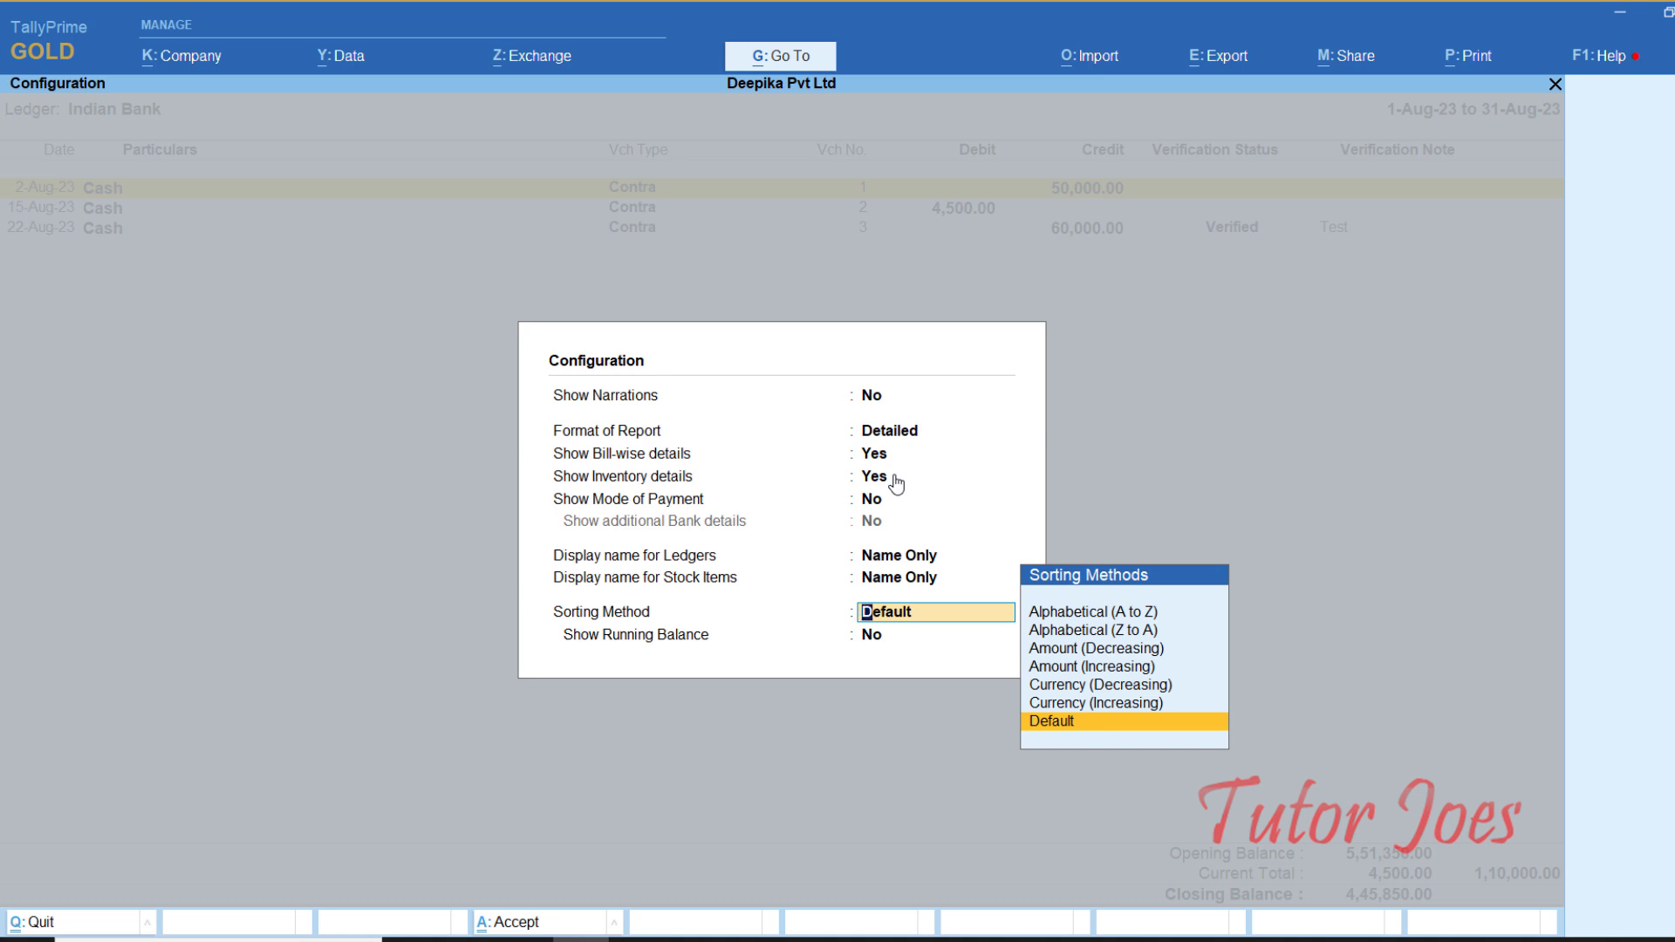
{"action": "key", "text": "Return"}
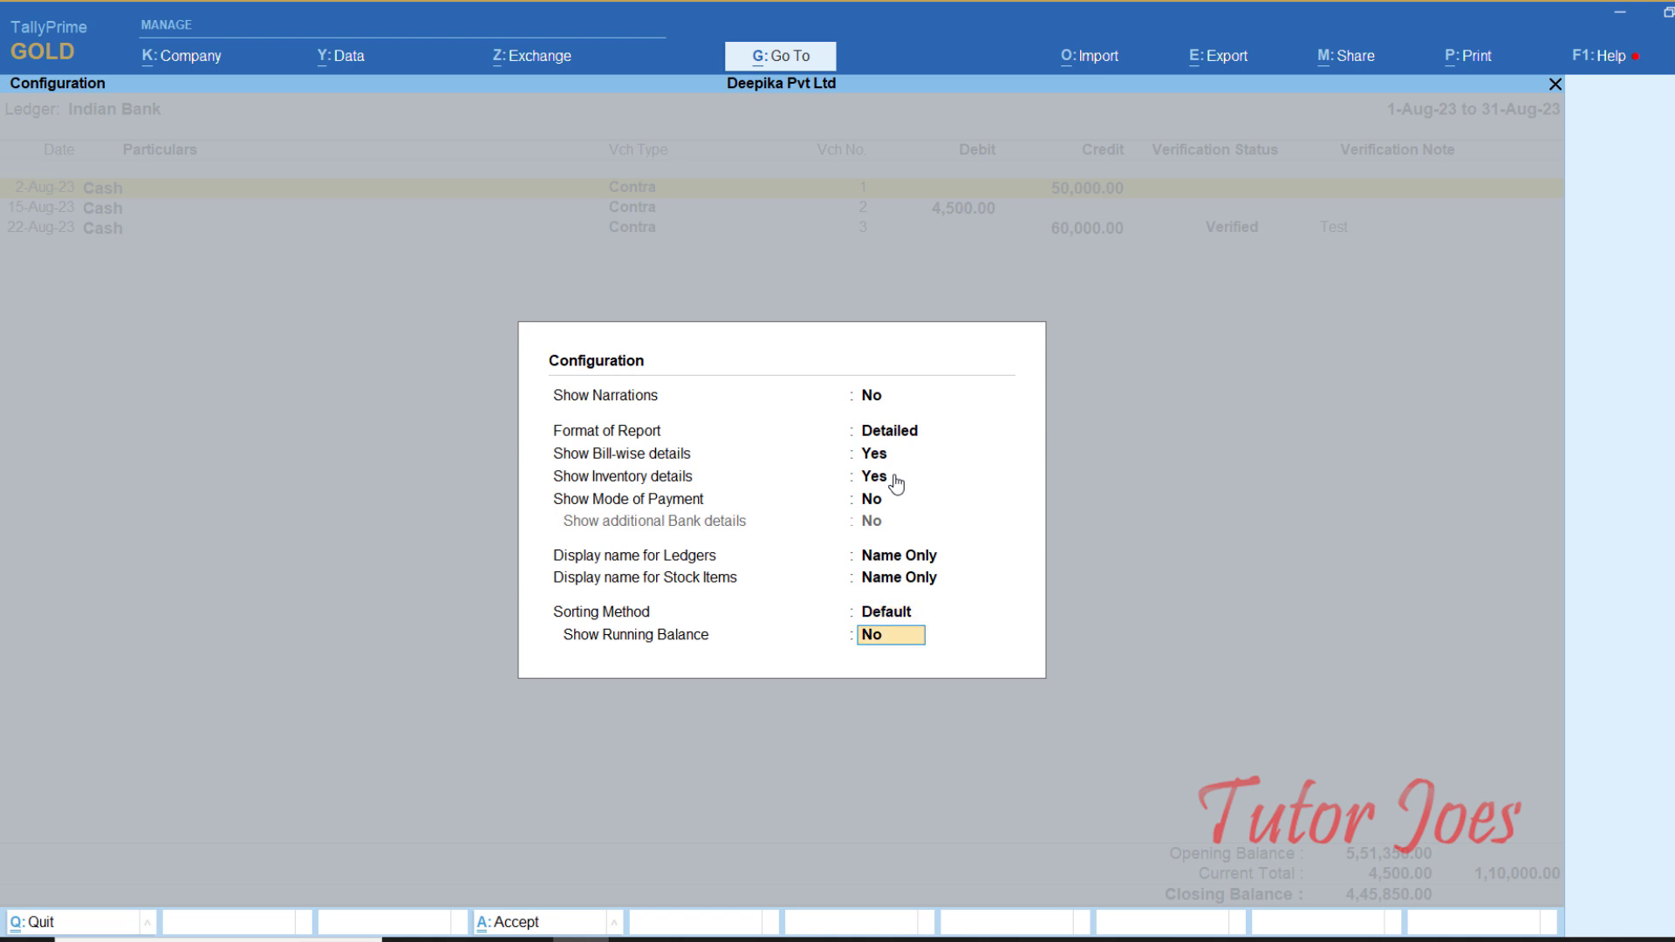
{"action": "key", "text": "Return"}
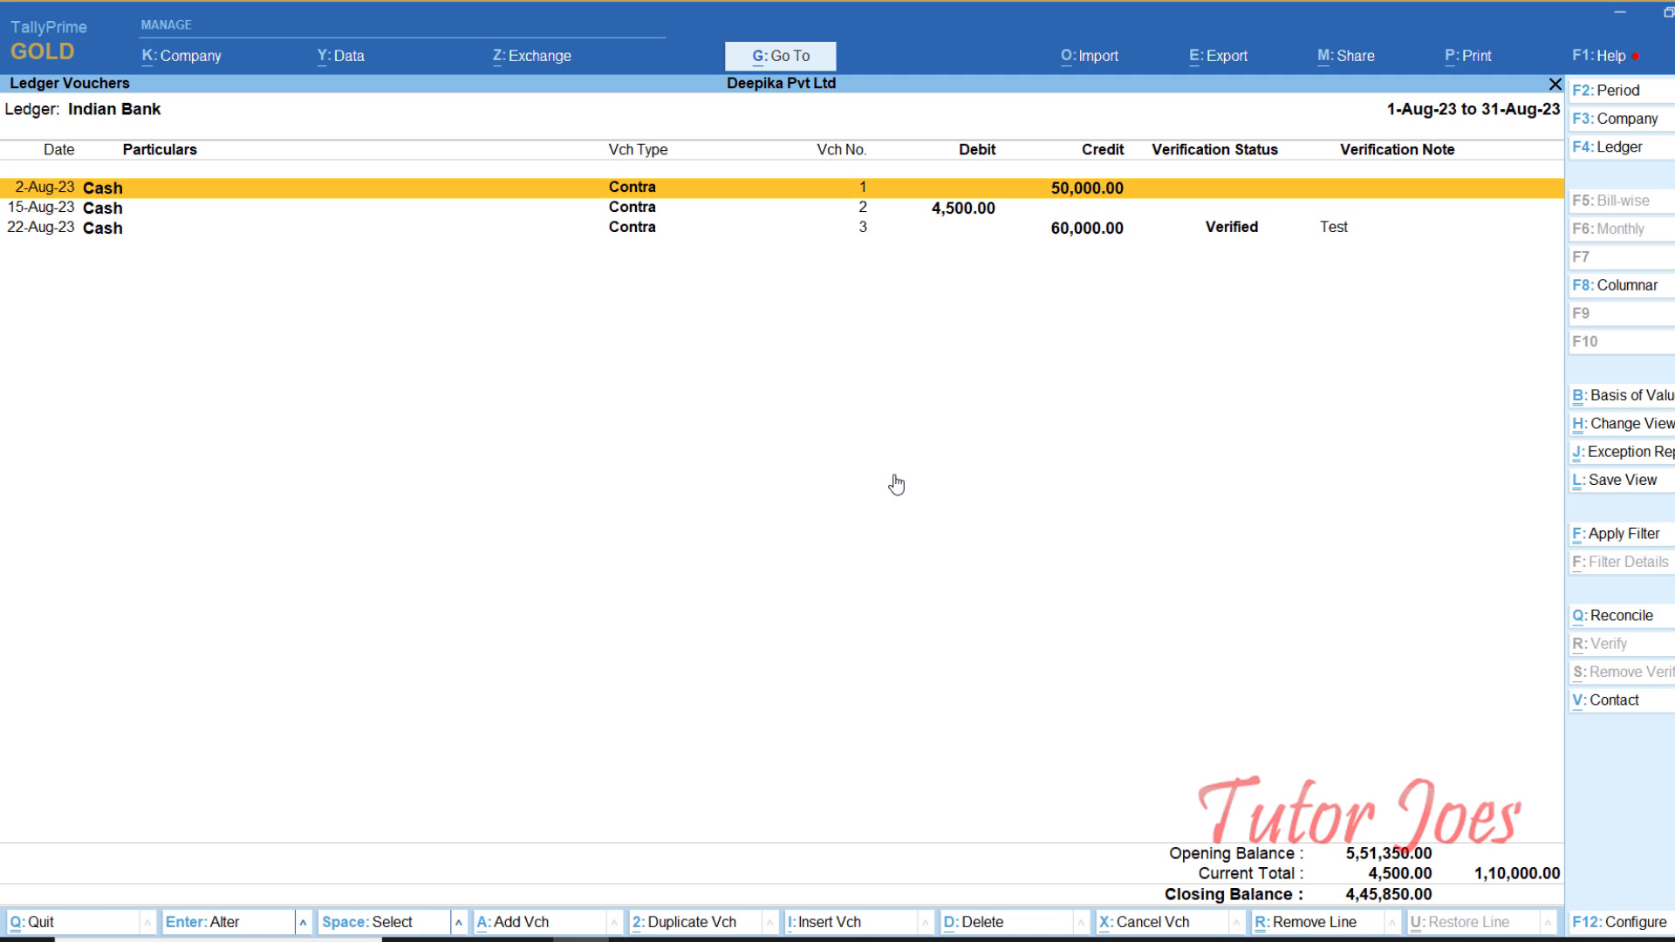
Step: From the Cash Withdrawals/Deposits to Bank report, view Indian Bank's full-period ledger vouchers, and return to the Data Analysis list
{"action": "key", "text": "Escape"}
{"action": "key", "text": "Escape"}
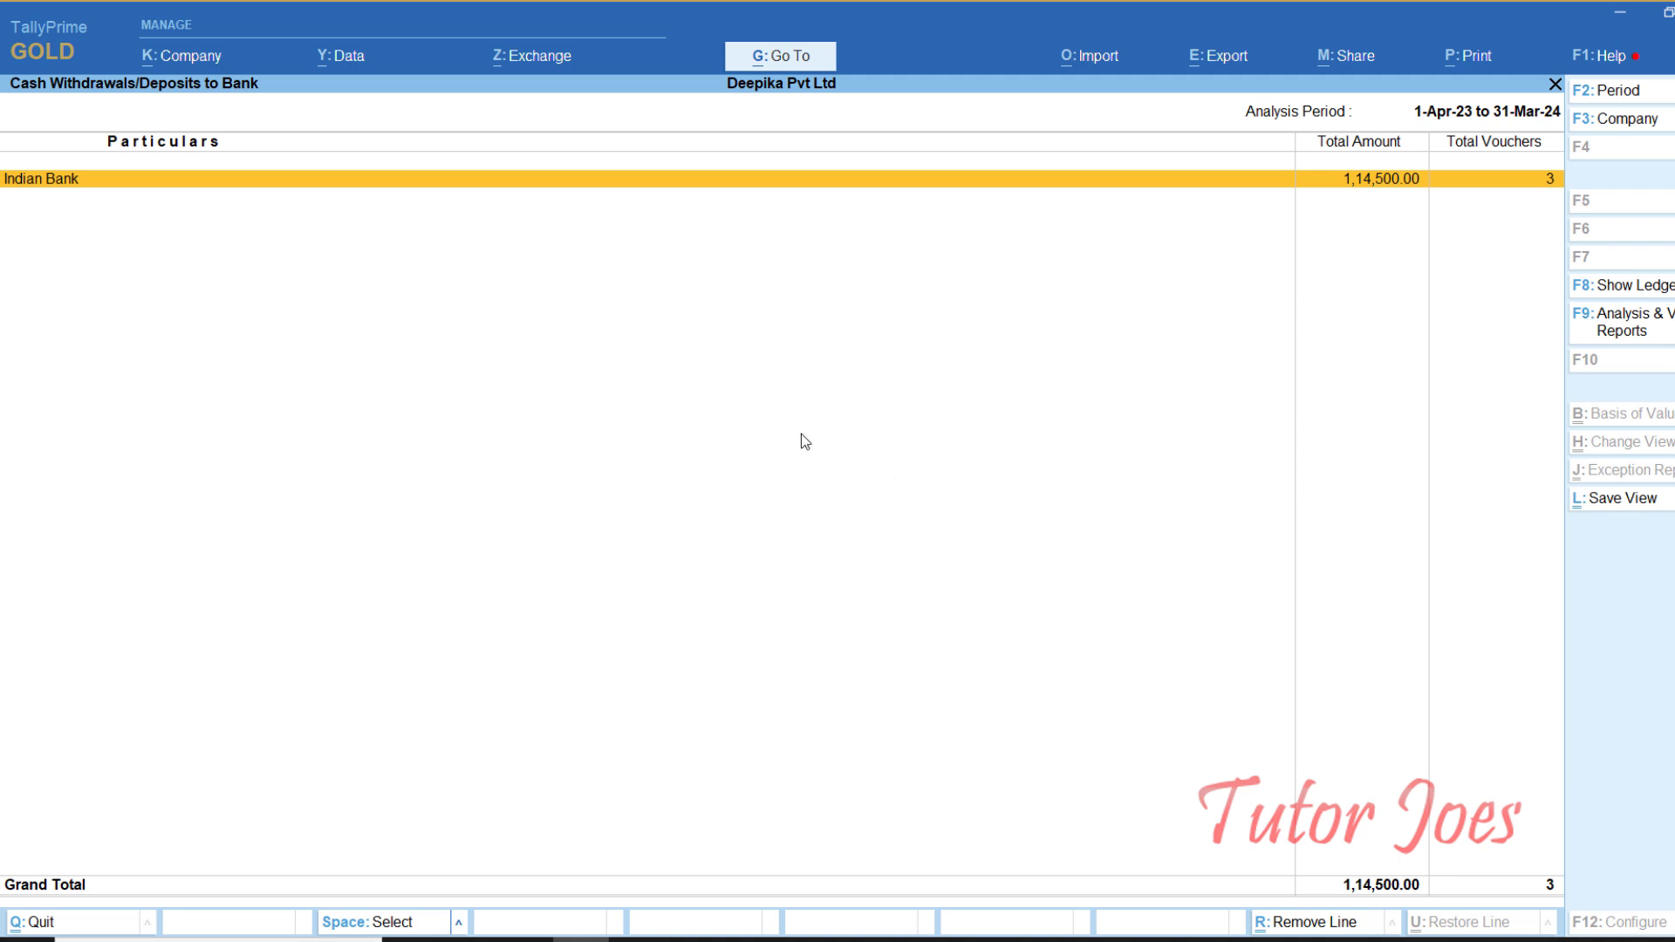
{"action": "left_click", "coordinate": [1632, 300]}
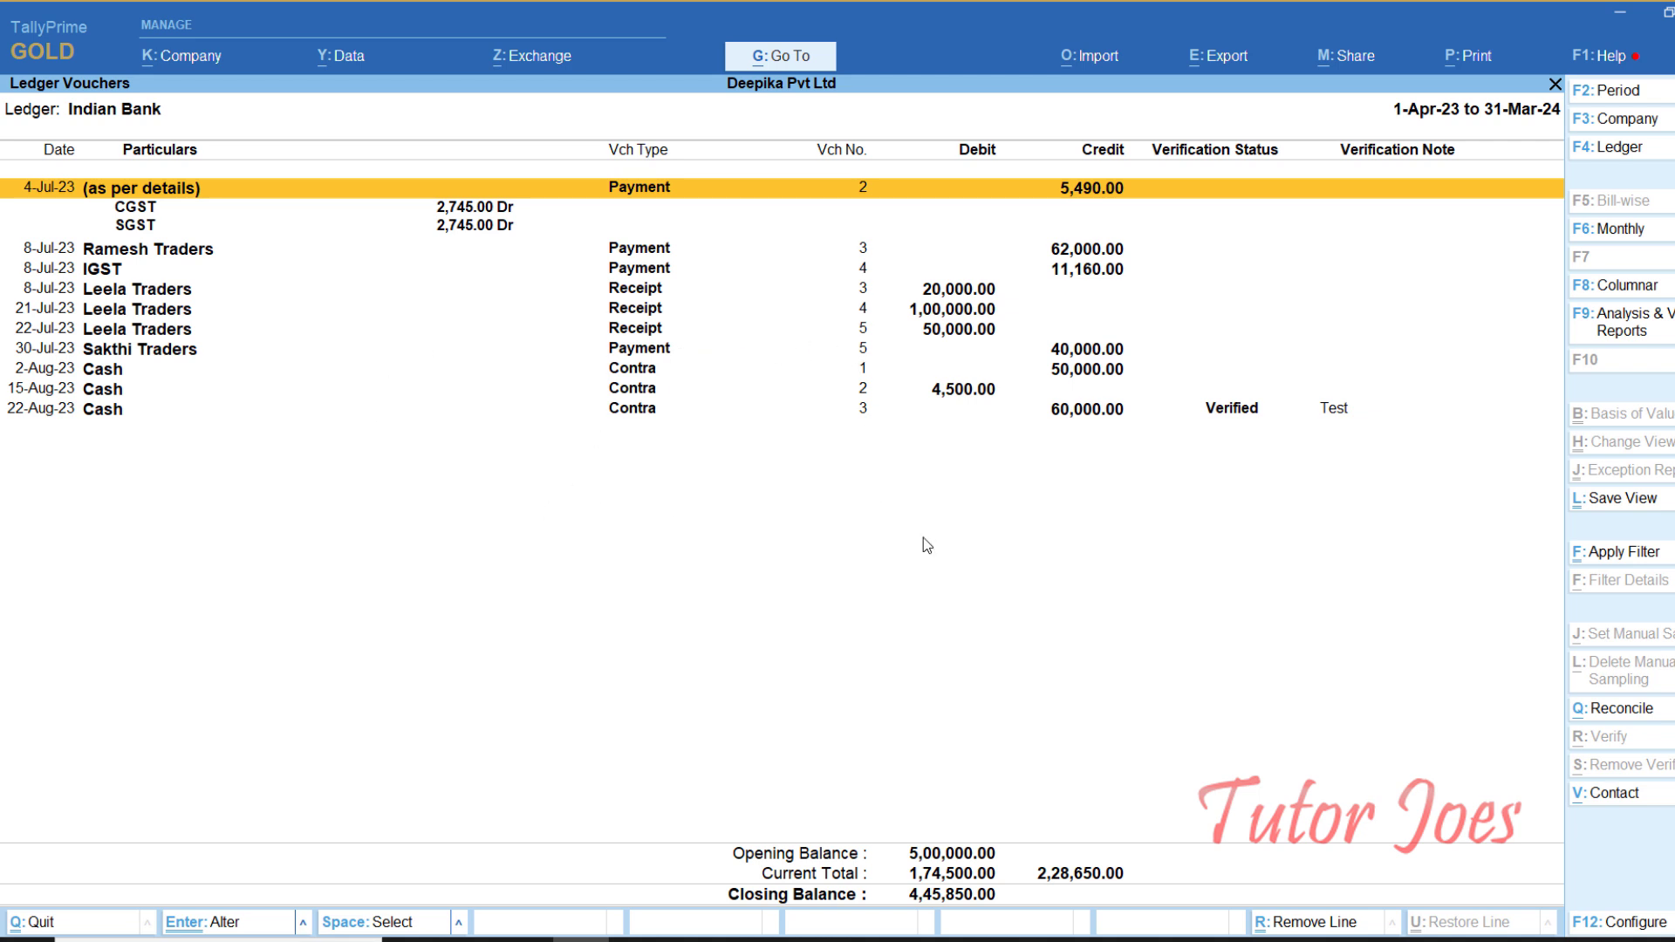
{"action": "key", "text": "Escape"}
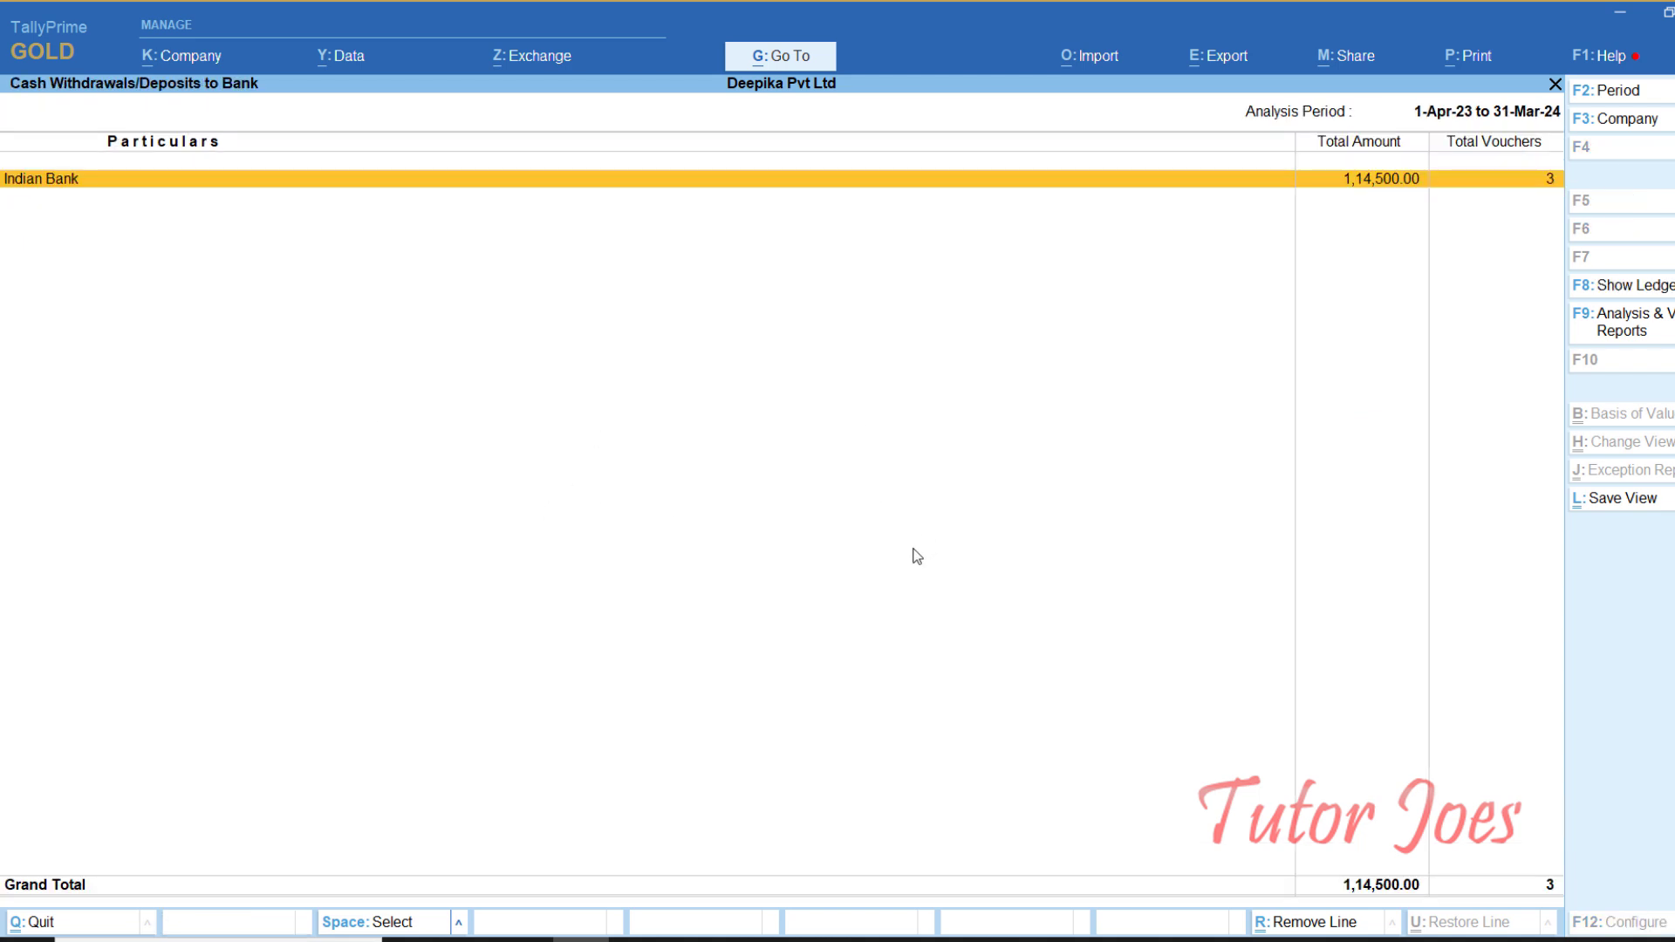
{"action": "key", "text": "Escape"}
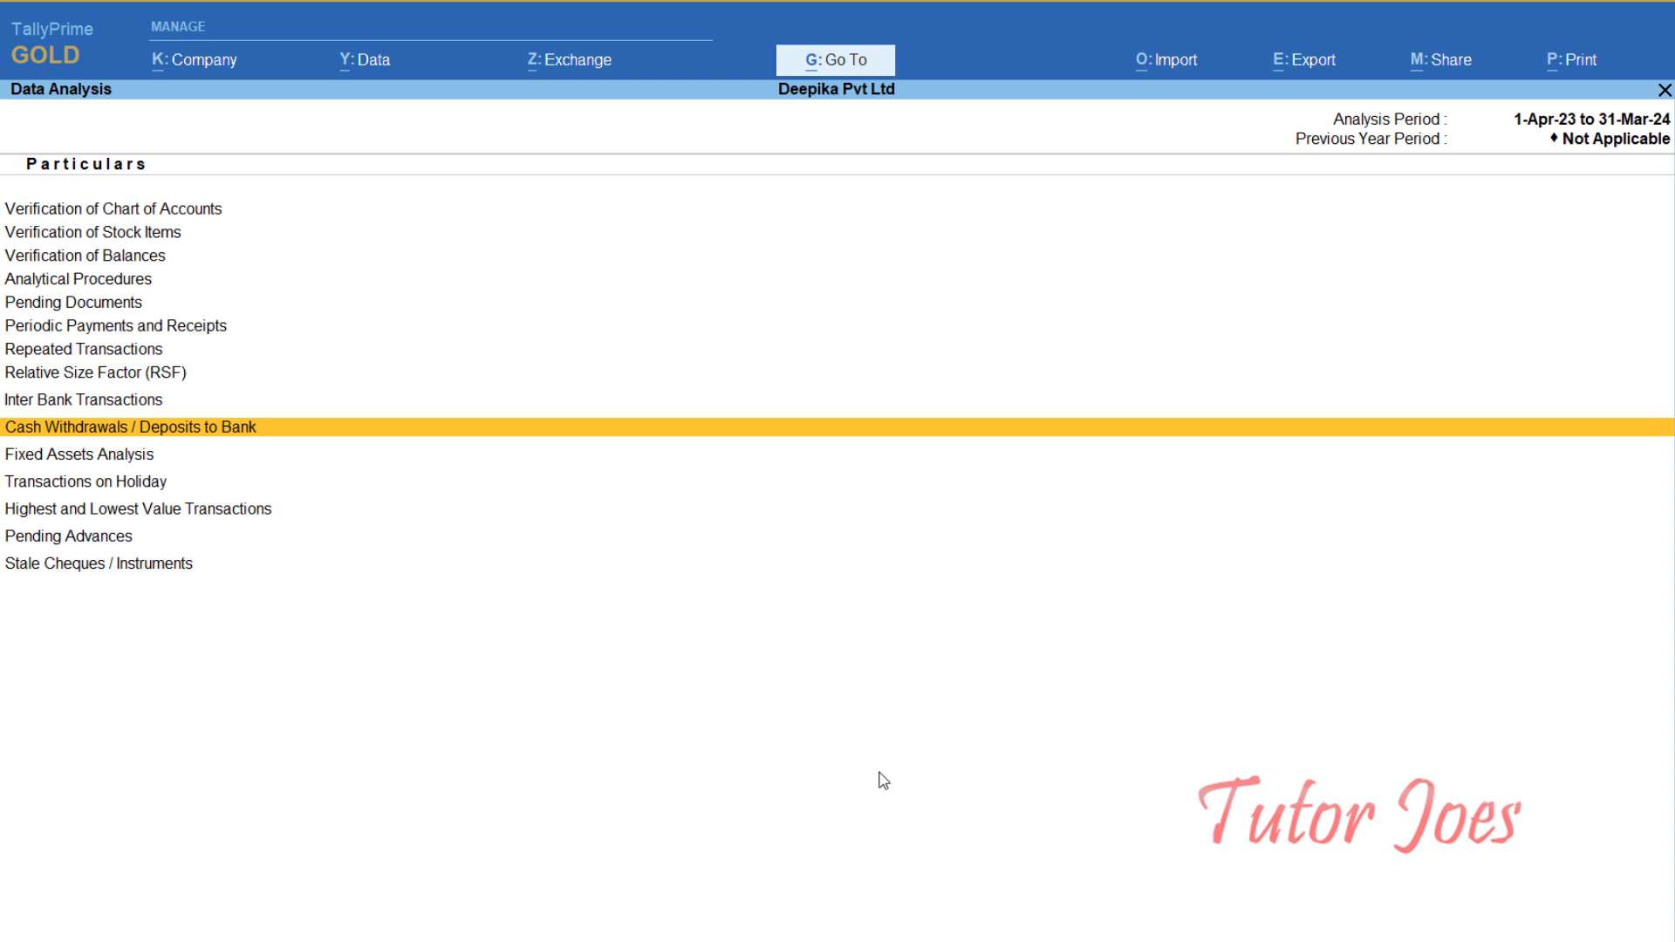
Step: View the Fixed Assets Analysis report and open its list of Analysis & Verification Reports
{"action": "key", "text": "Down"}
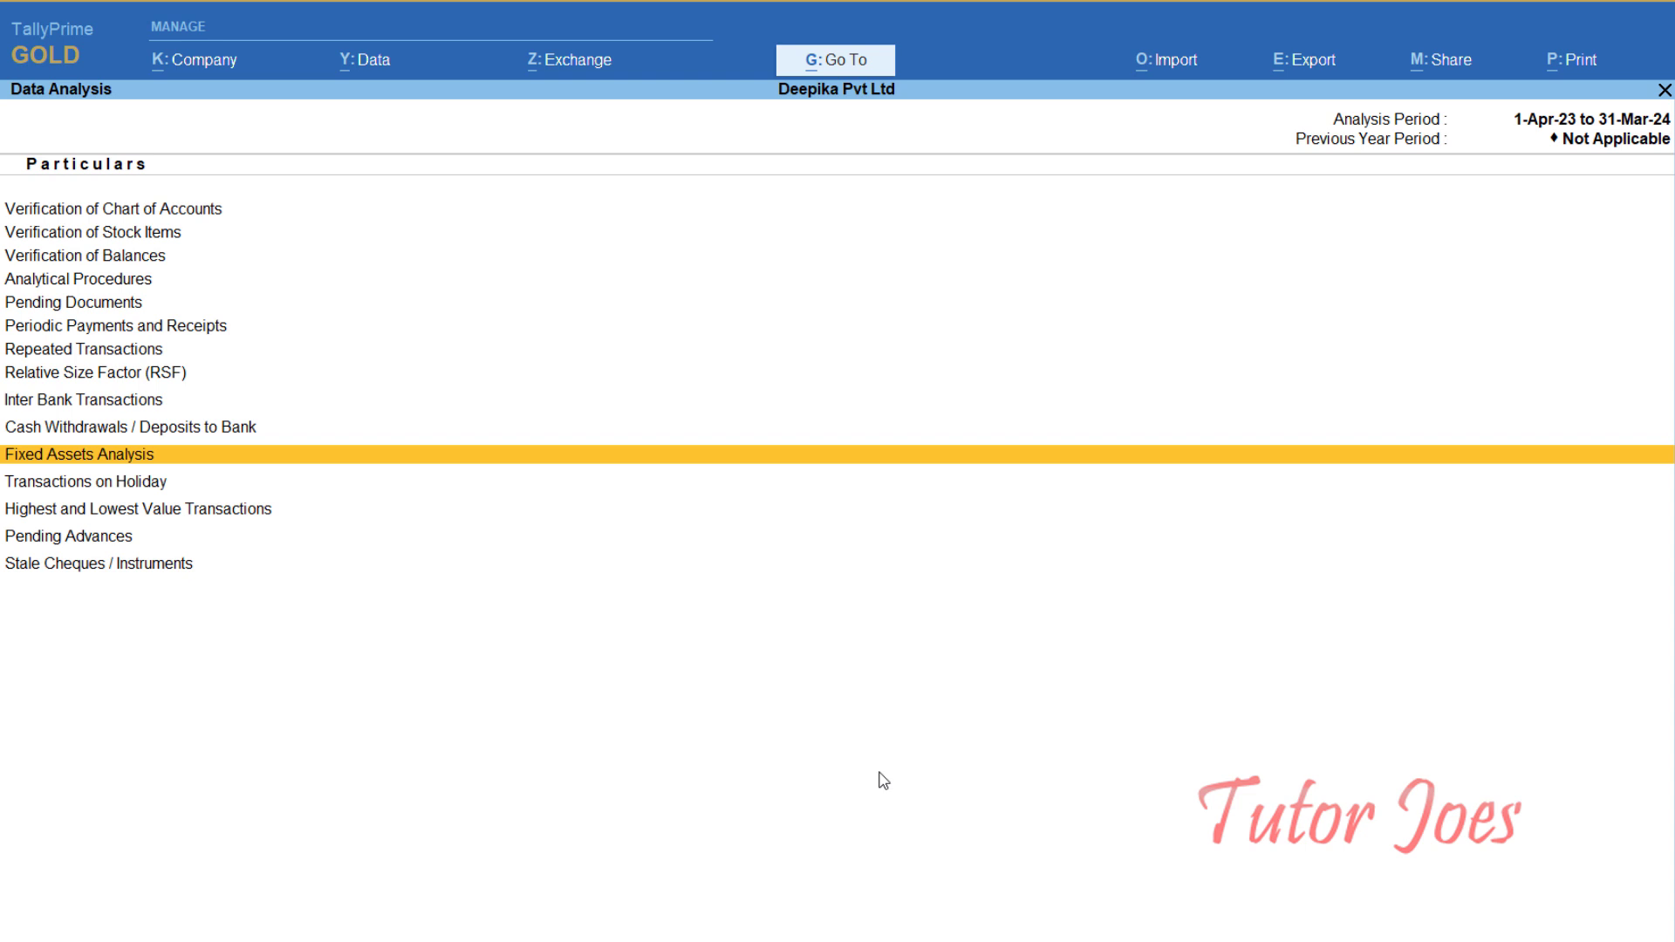
{"action": "key", "text": "Return"}
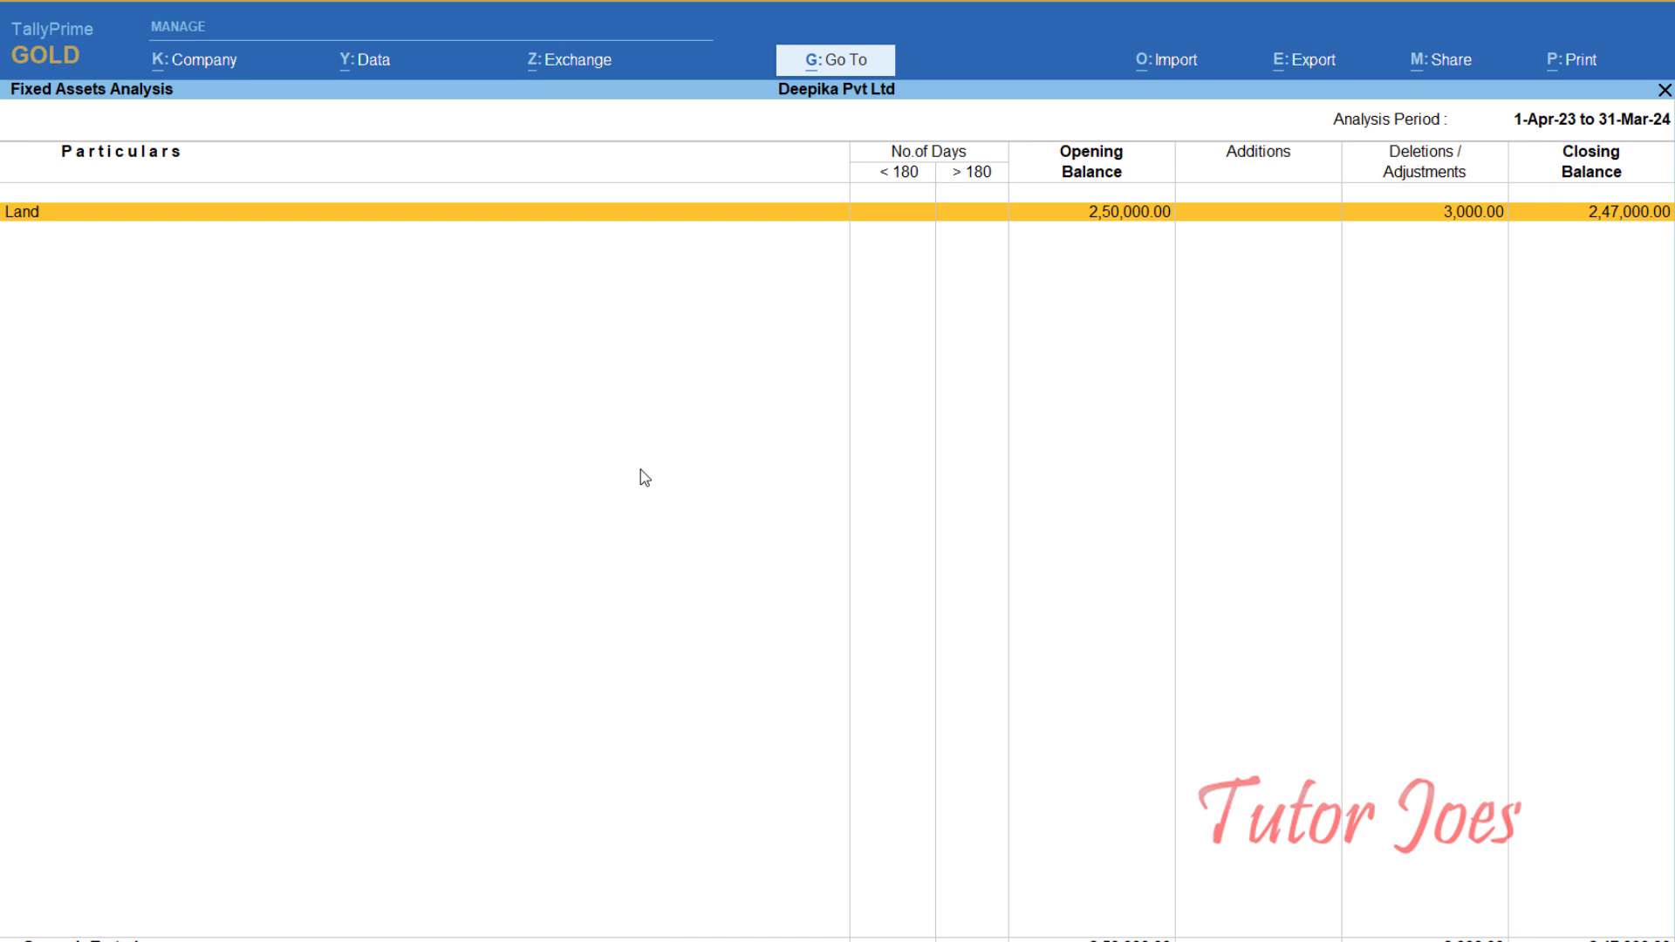
{"action": "key", "text": "F9"}
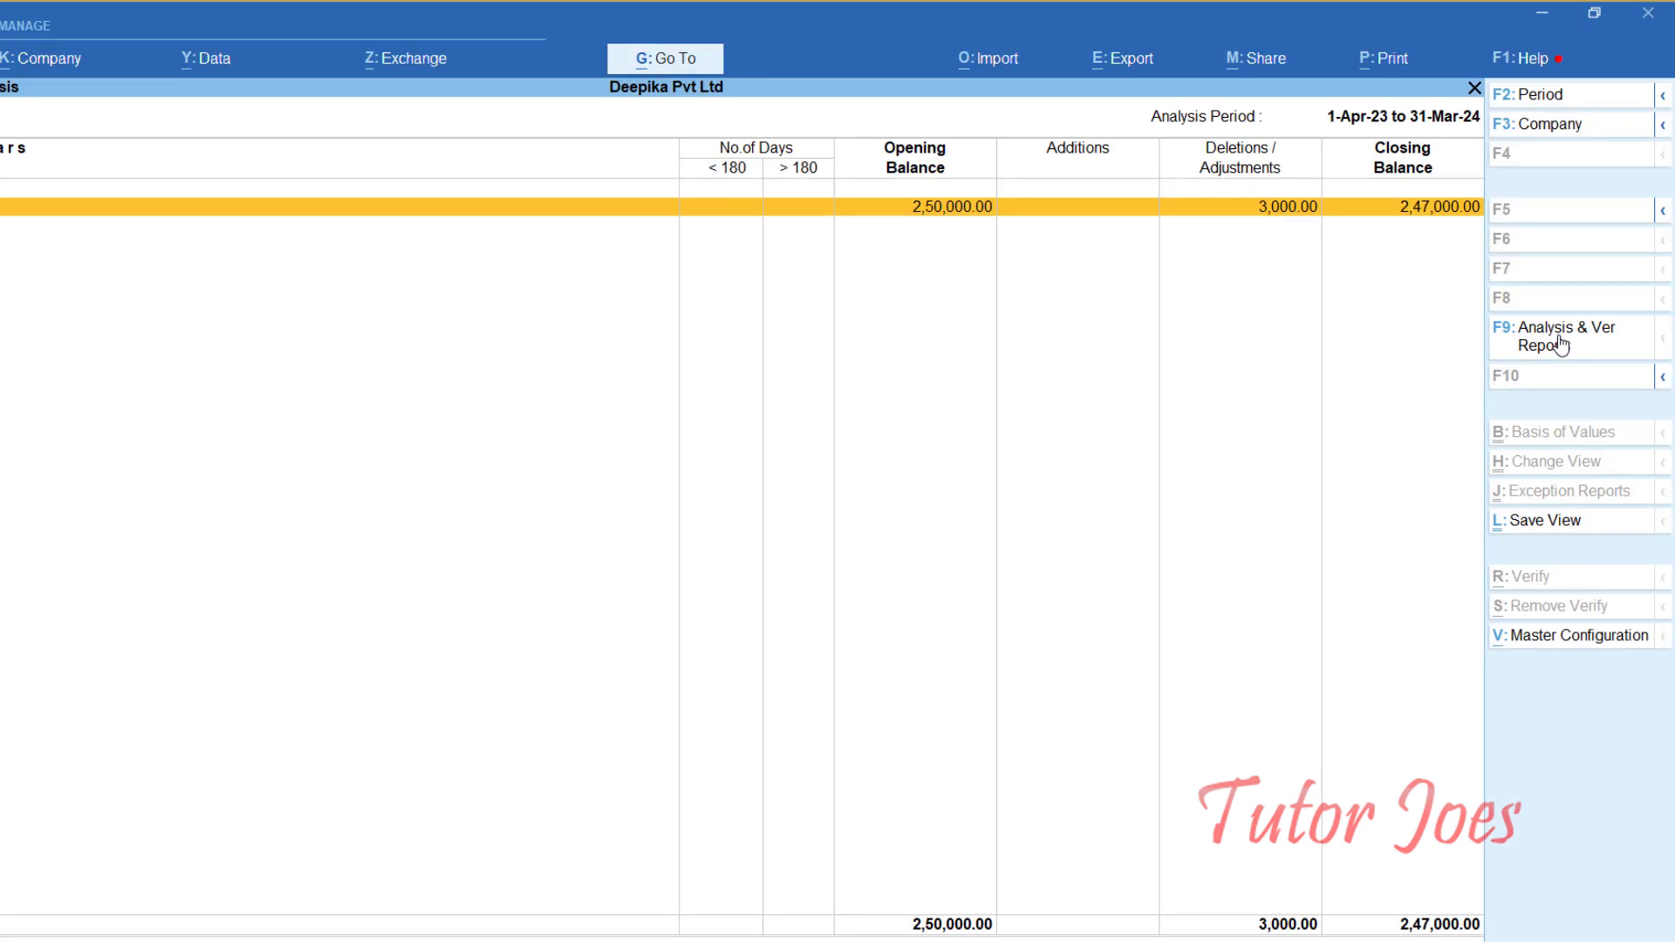
{"action": "left_click", "coordinate": [1561, 346]}
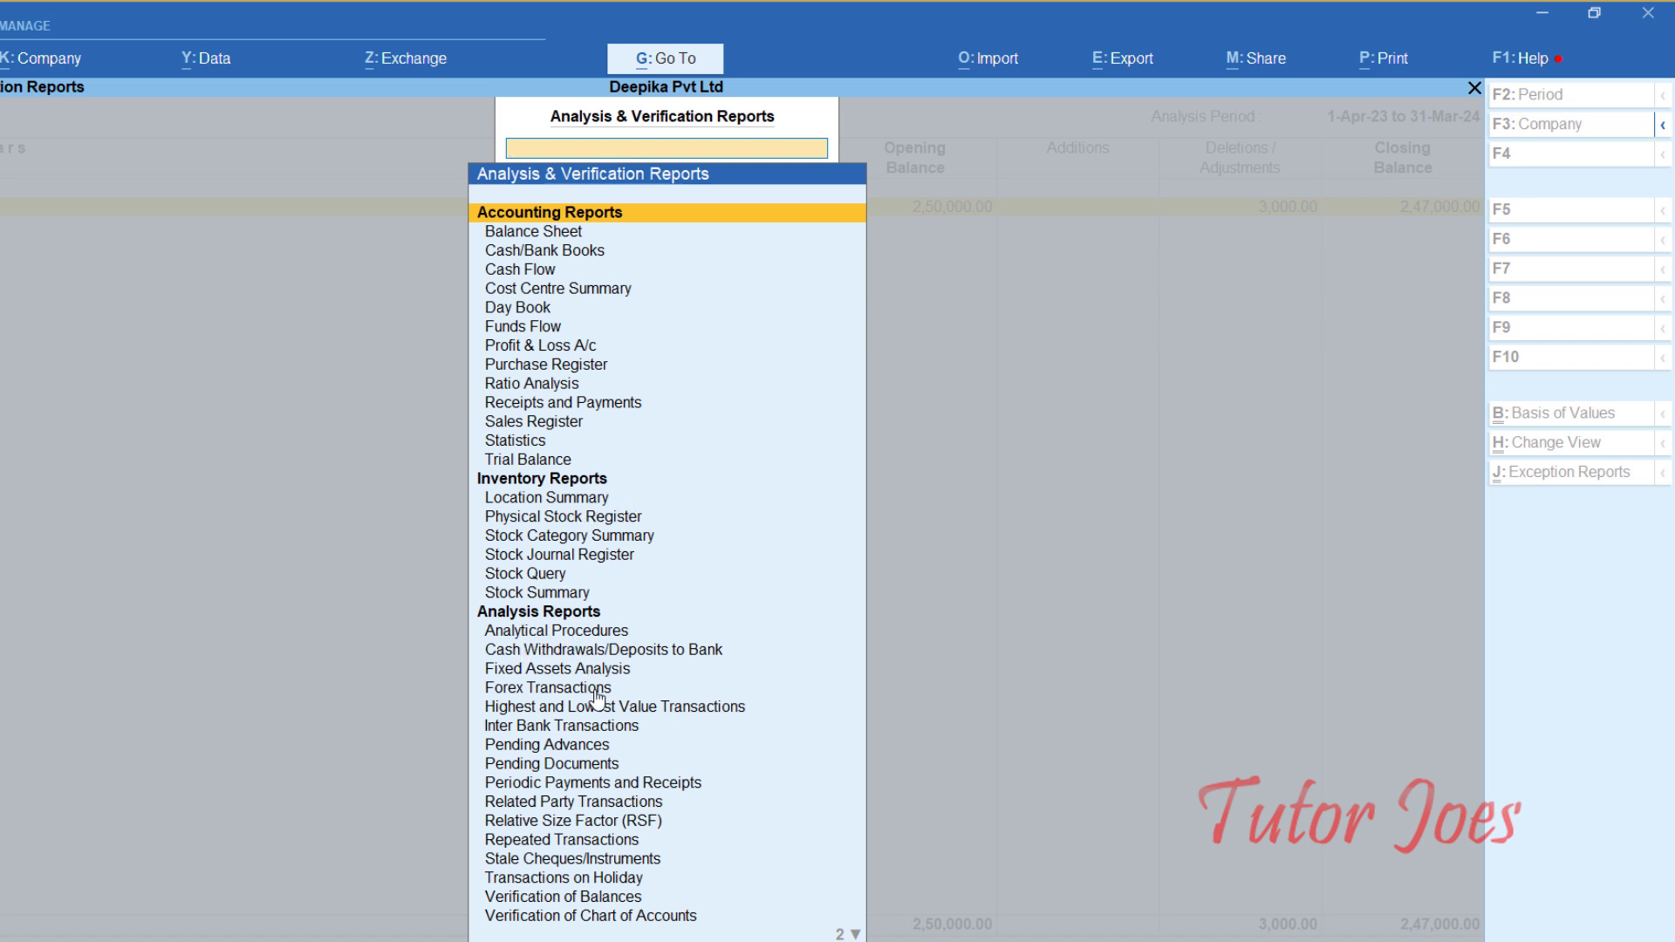
Step: Examine the accounting, inventory and analysis reports offered in the Analysis & Verification Reports list
{"action": "key", "text": "Down"}
{"action": "key", "text": "Down"}
{"action": "key", "text": "Down"}
{"action": "key", "text": "Down"}
{"action": "key", "text": "Down"}
{"action": "key", "text": "Down"}
{"action": "key", "text": "Down"}
{"action": "key", "text": "Down"}
{"action": "key", "text": "Down"}
{"action": "key", "text": "Down"}
{"action": "key", "text": "Down"}
{"action": "key", "text": "Down"}
{"action": "key", "text": "Down"}
{"action": "key", "text": "Down"}
{"action": "key", "text": "Down"}
{"action": "key", "text": "Down"}
{"action": "key", "text": "Down"}
{"action": "key", "text": "Down"}
{"action": "key", "text": "Down"}
{"action": "key", "text": "Down"}
{"action": "key", "text": "Down"}
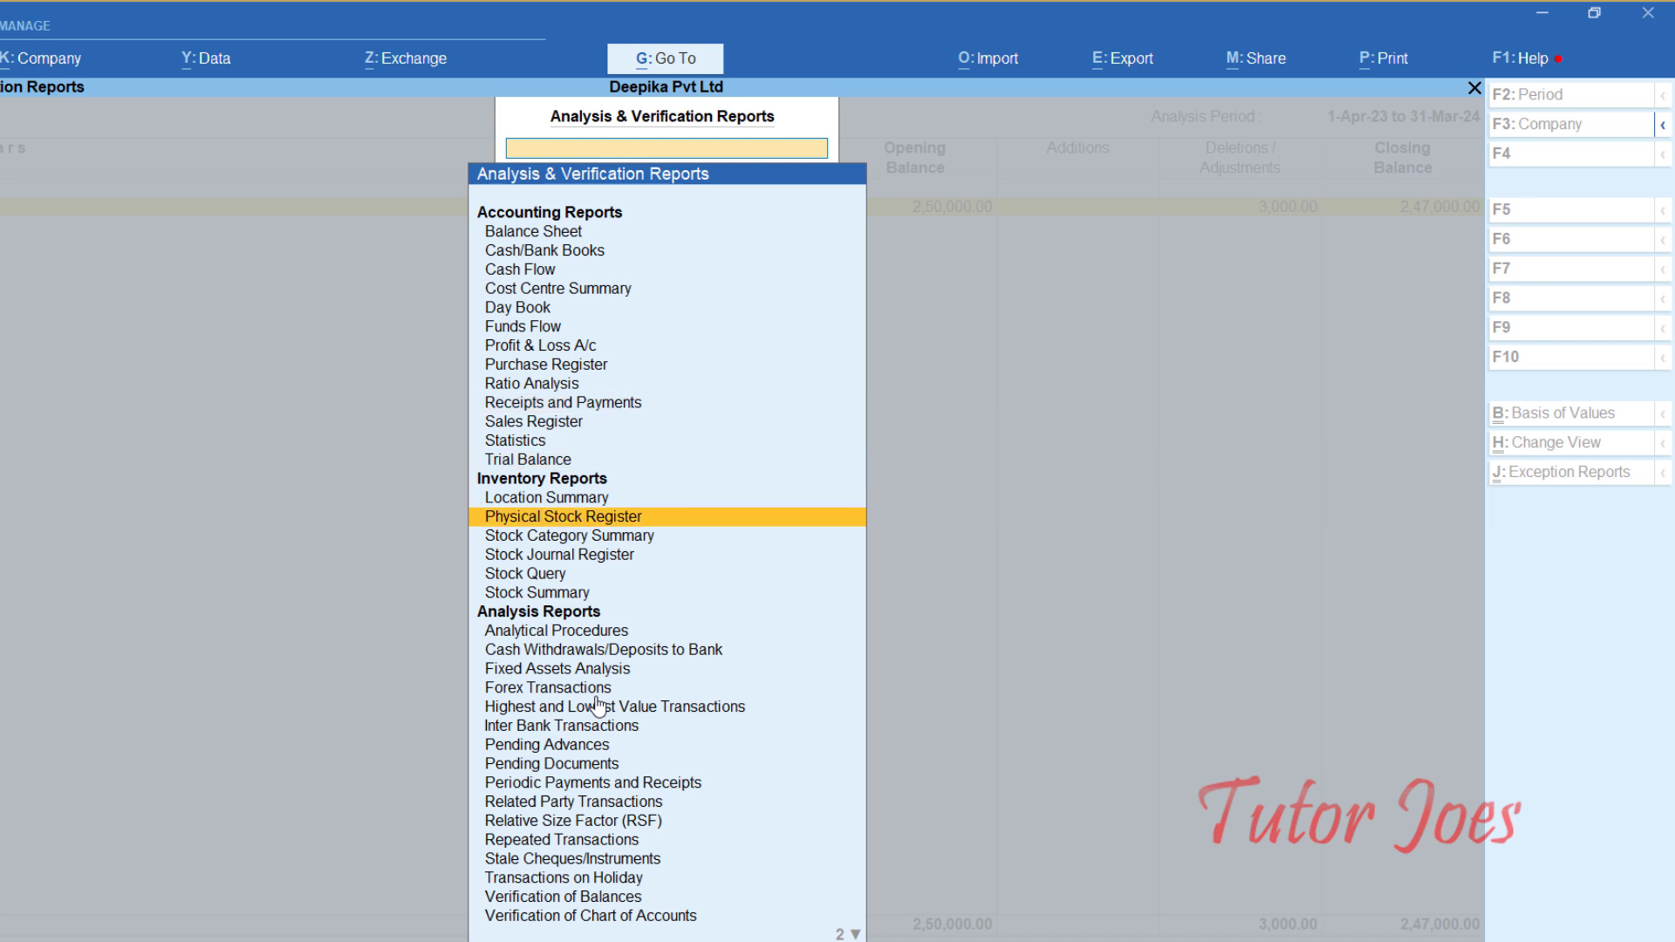
{"action": "key", "text": "Down"}
{"action": "key", "text": "Down"}
{"action": "key", "text": "Down"}
{"action": "key", "text": "Down"}
{"action": "key", "text": "Down"}
{"action": "key", "text": "Down"}
{"action": "key", "text": "Down"}
{"action": "key", "text": "Down"}
{"action": "key", "text": "Down"}
{"action": "key", "text": "Down"}
{"action": "key", "text": "Down"}
{"action": "key", "text": "Down"}
{"action": "key", "text": "Down"}
{"action": "key", "text": "Down"}
{"action": "key", "text": "Down"}
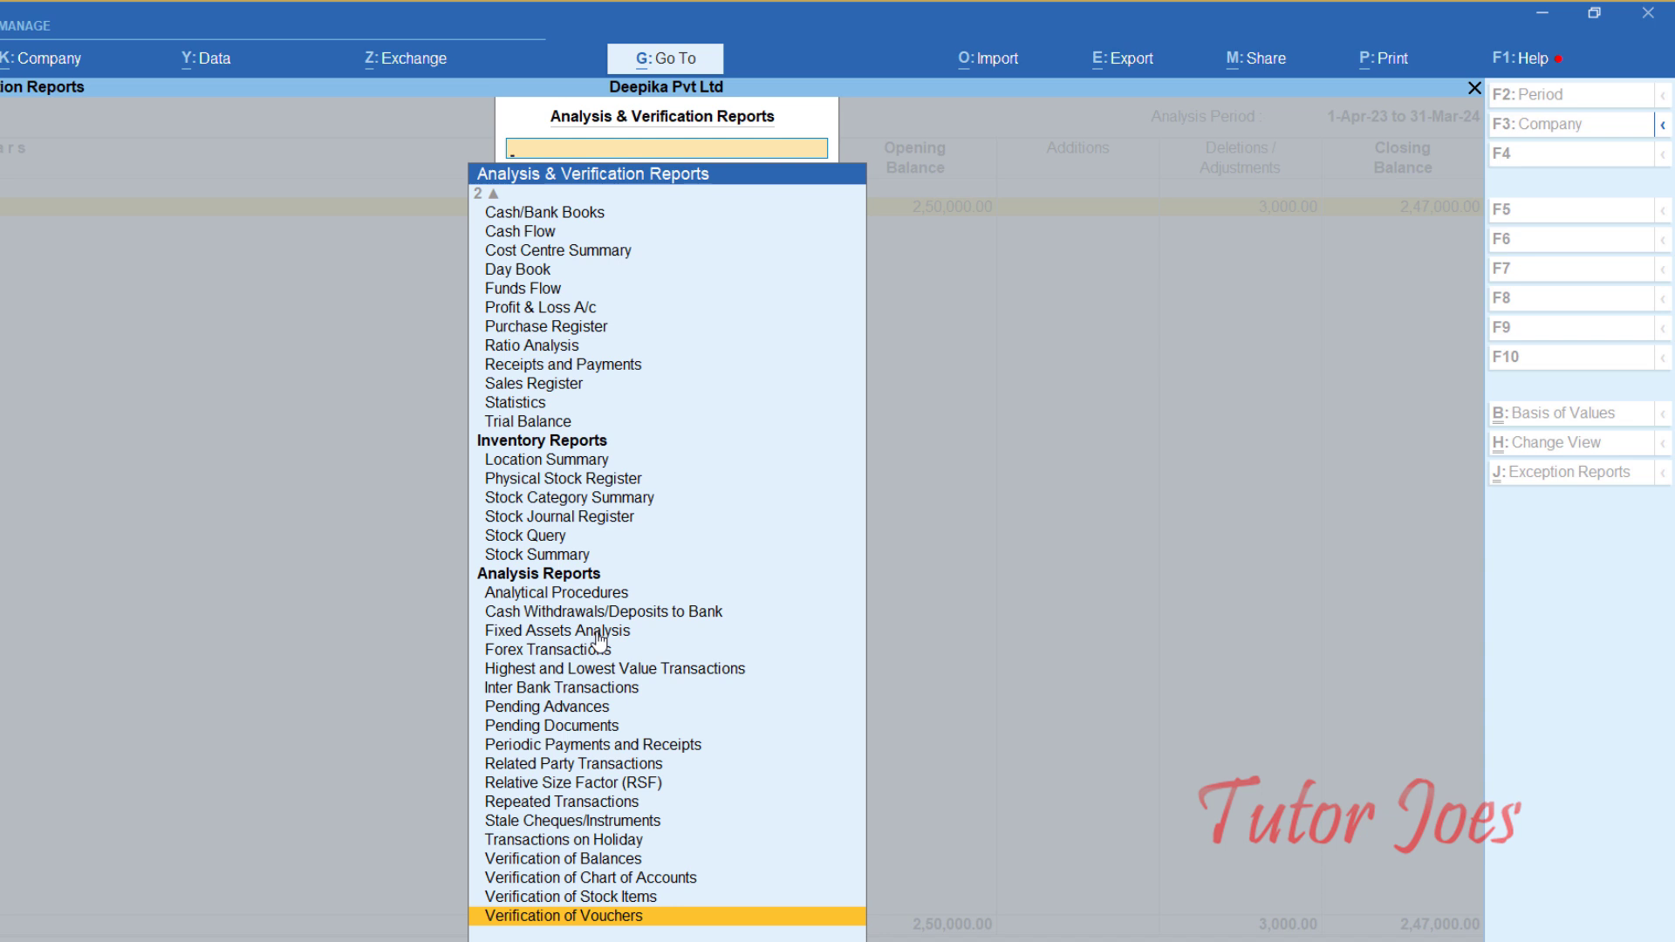
{"action": "key", "text": "Up"}
{"action": "key", "text": "Up"}
{"action": "key", "text": "Up"}
{"action": "key", "text": "Up"}
{"action": "key", "text": "Up"}
{"action": "key", "text": "Up"}
{"action": "key", "text": "Up"}
{"action": "key", "text": "Up"}
{"action": "key", "text": "Up"}
{"action": "key", "text": "Up"}
{"action": "key", "text": "Up"}
{"action": "key", "text": "Up"}
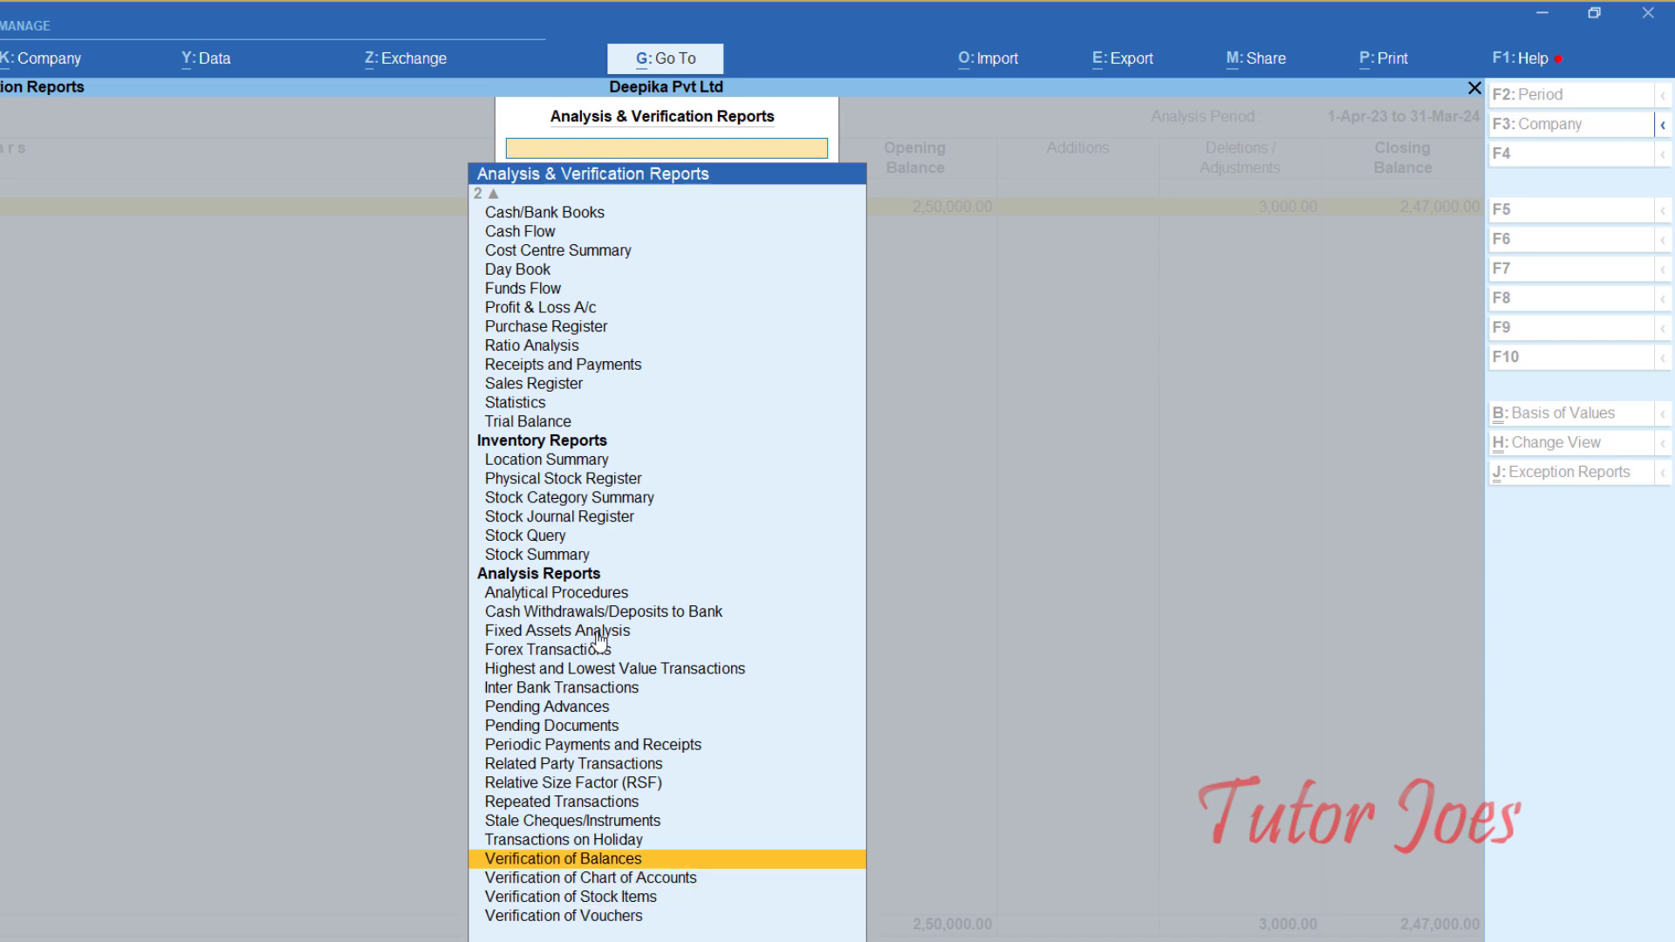
{"action": "key", "text": "Up"}
{"action": "key", "text": "Up"}
{"action": "key", "text": "Up"}
{"action": "key", "text": "Up"}
{"action": "key", "text": "Up"}
{"action": "key", "text": "Up"}
{"action": "key", "text": "Up"}
{"action": "key", "text": "Up"}
{"action": "key", "text": "Up"}
{"action": "key", "text": "Up"}
{"action": "key", "text": "Up"}
{"action": "key", "text": "Up"}
{"action": "key", "text": "Up"}
{"action": "key", "text": "Up"}
{"action": "key", "text": "Up"}
{"action": "key", "text": "Up"}
{"action": "key", "text": "Up"}
{"action": "key", "text": "Up"}
{"action": "key", "text": "Up"}
{"action": "key", "text": "Up"}
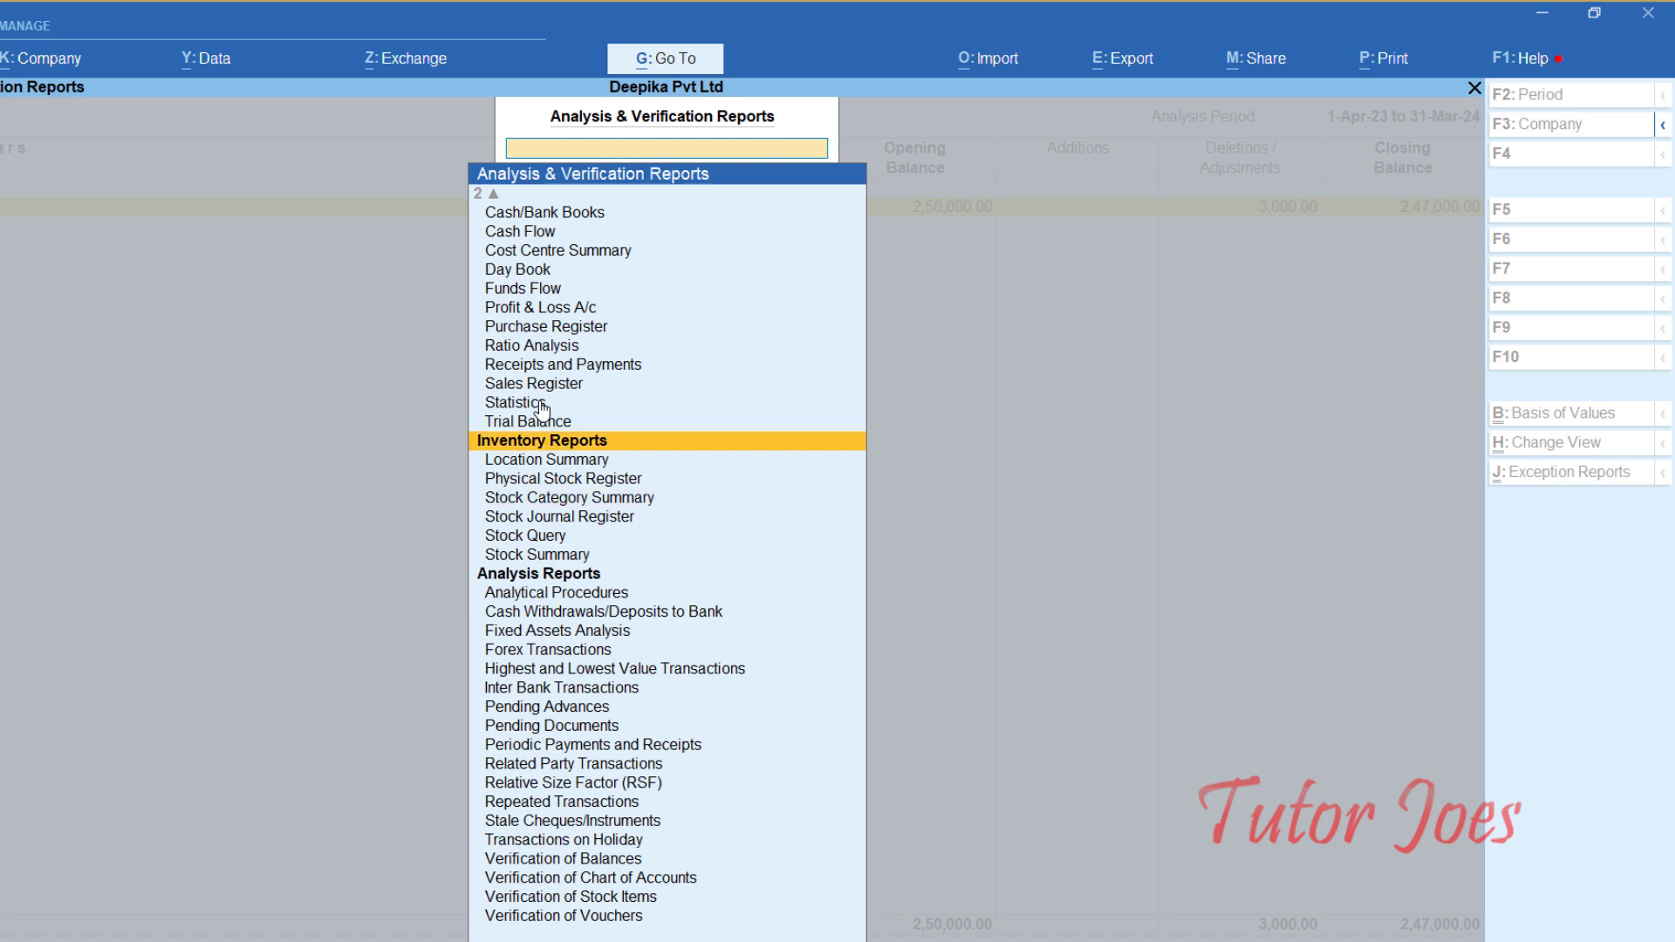
{"action": "key", "text": "Up"}
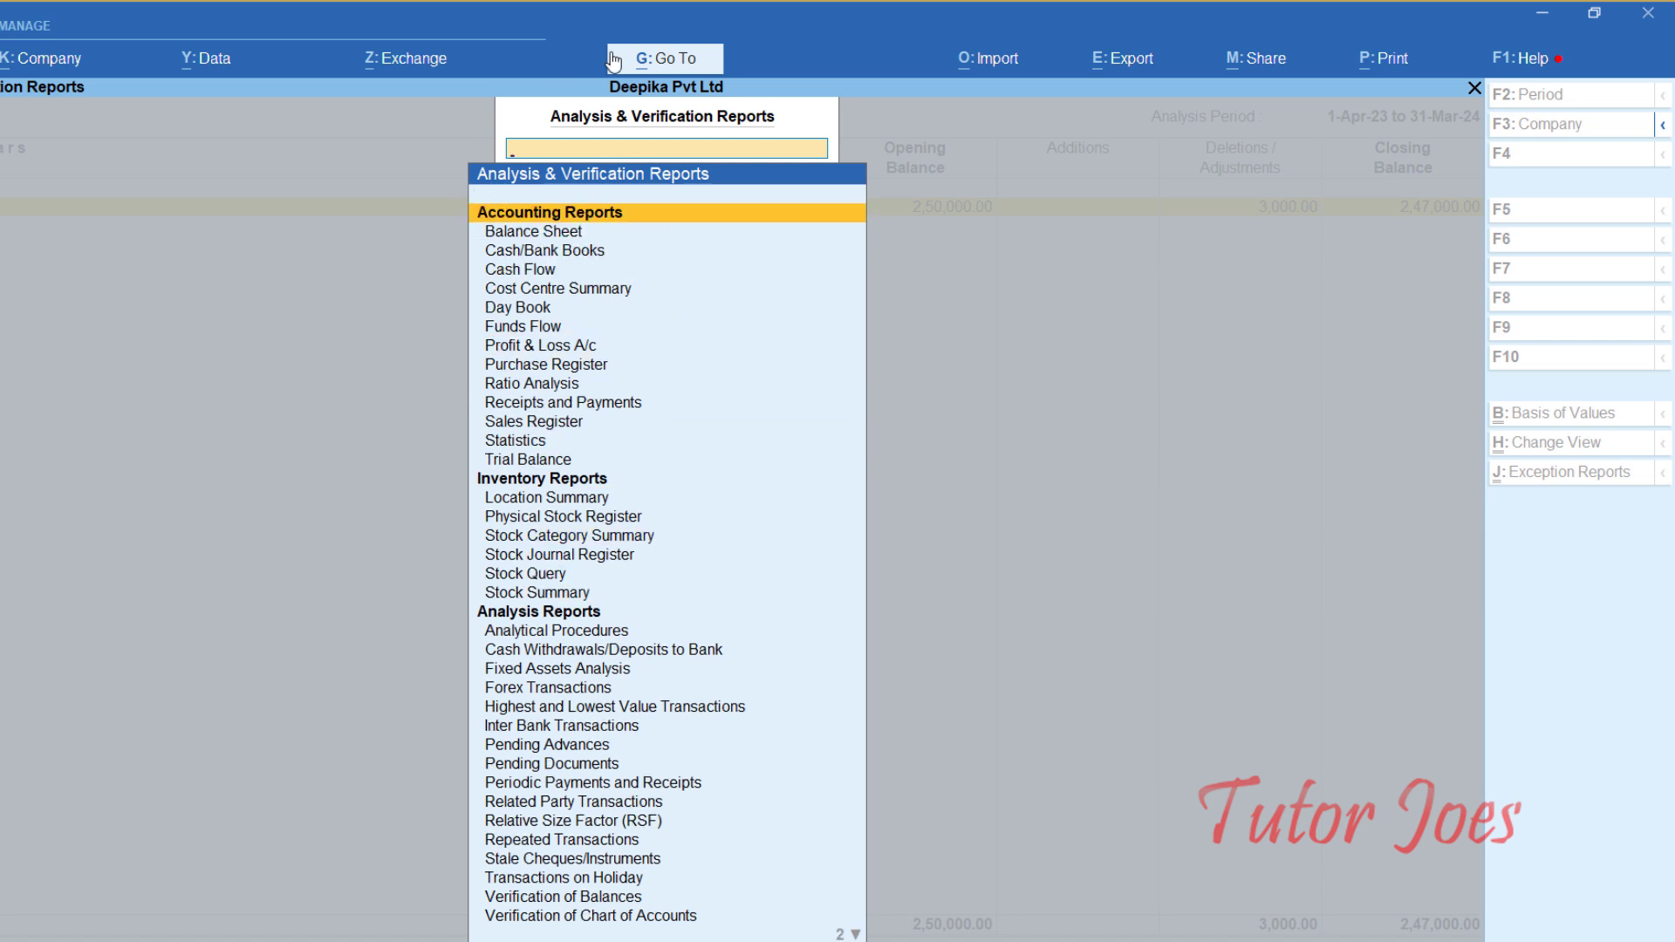
Step: Open the Balance Sheet from the accounting reports and show it in detailed form
{"action": "left_click", "coordinate": [549, 234]}
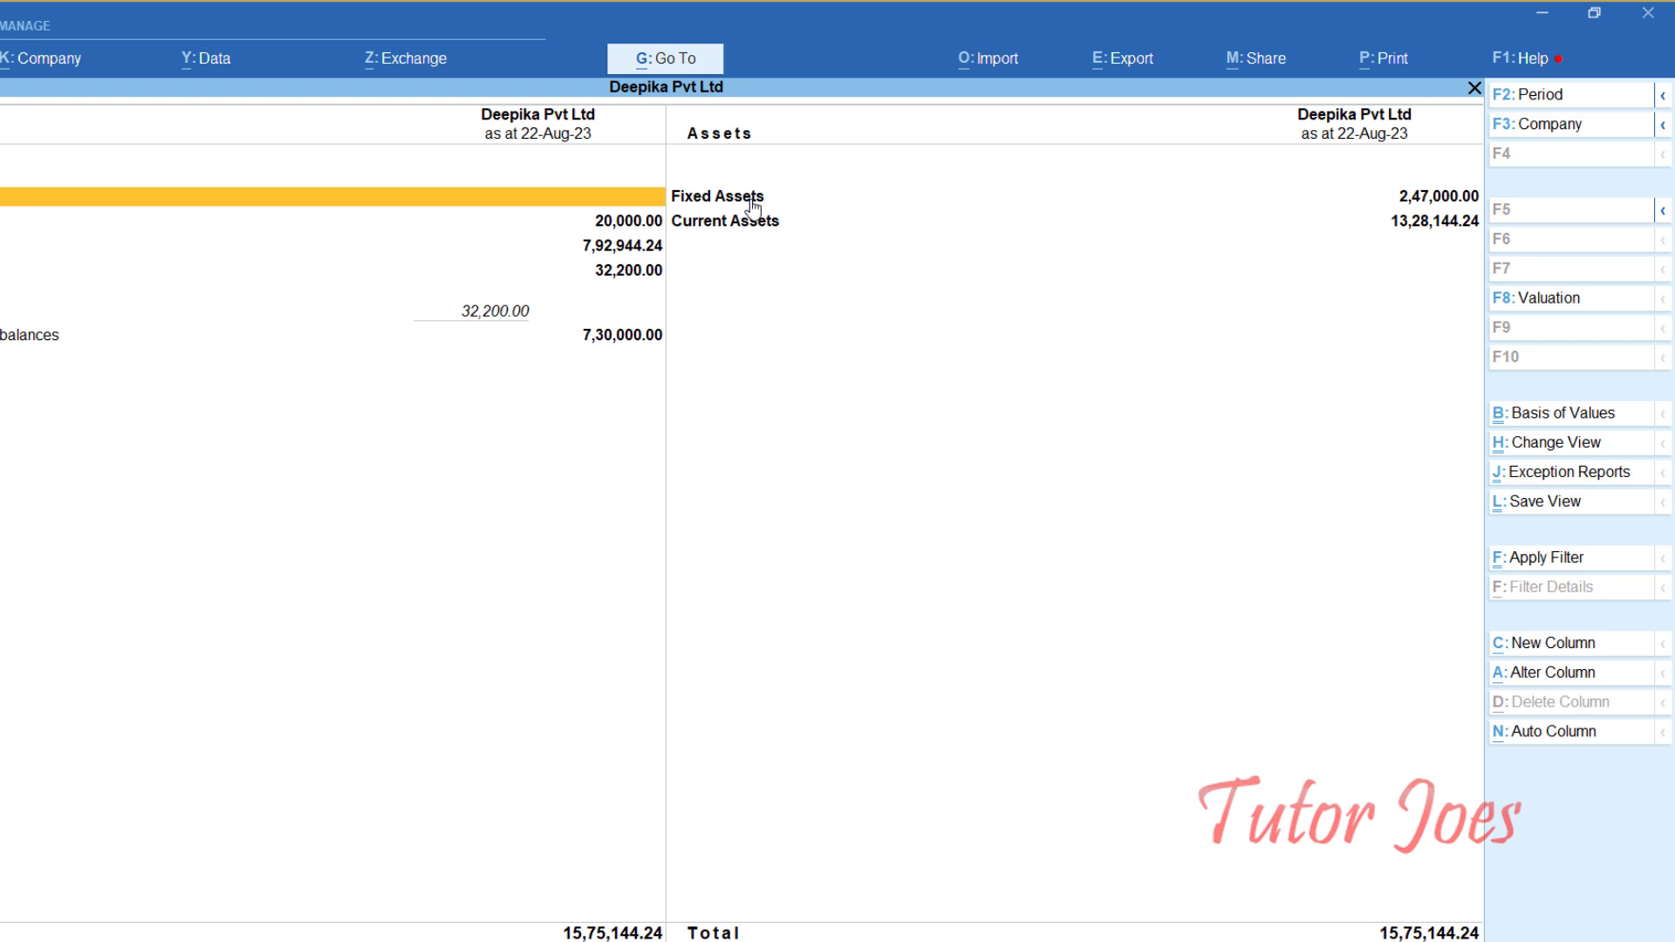
{"action": "key", "text": "alt+F1"}
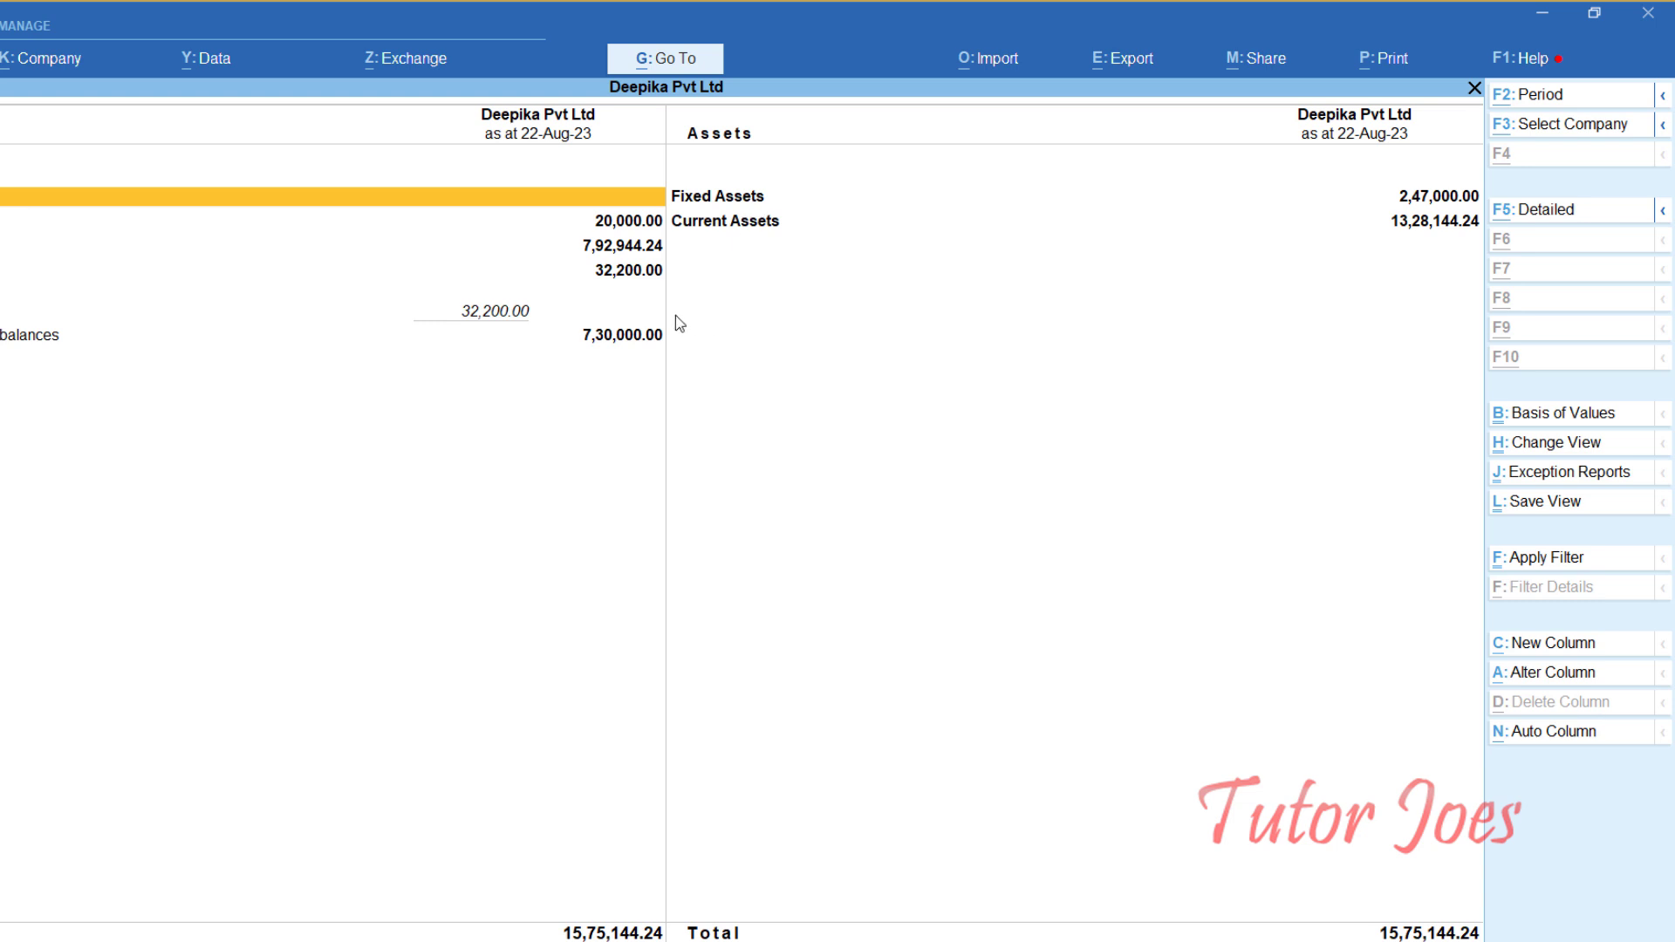
{"action": "key", "text": "alt+F5"}
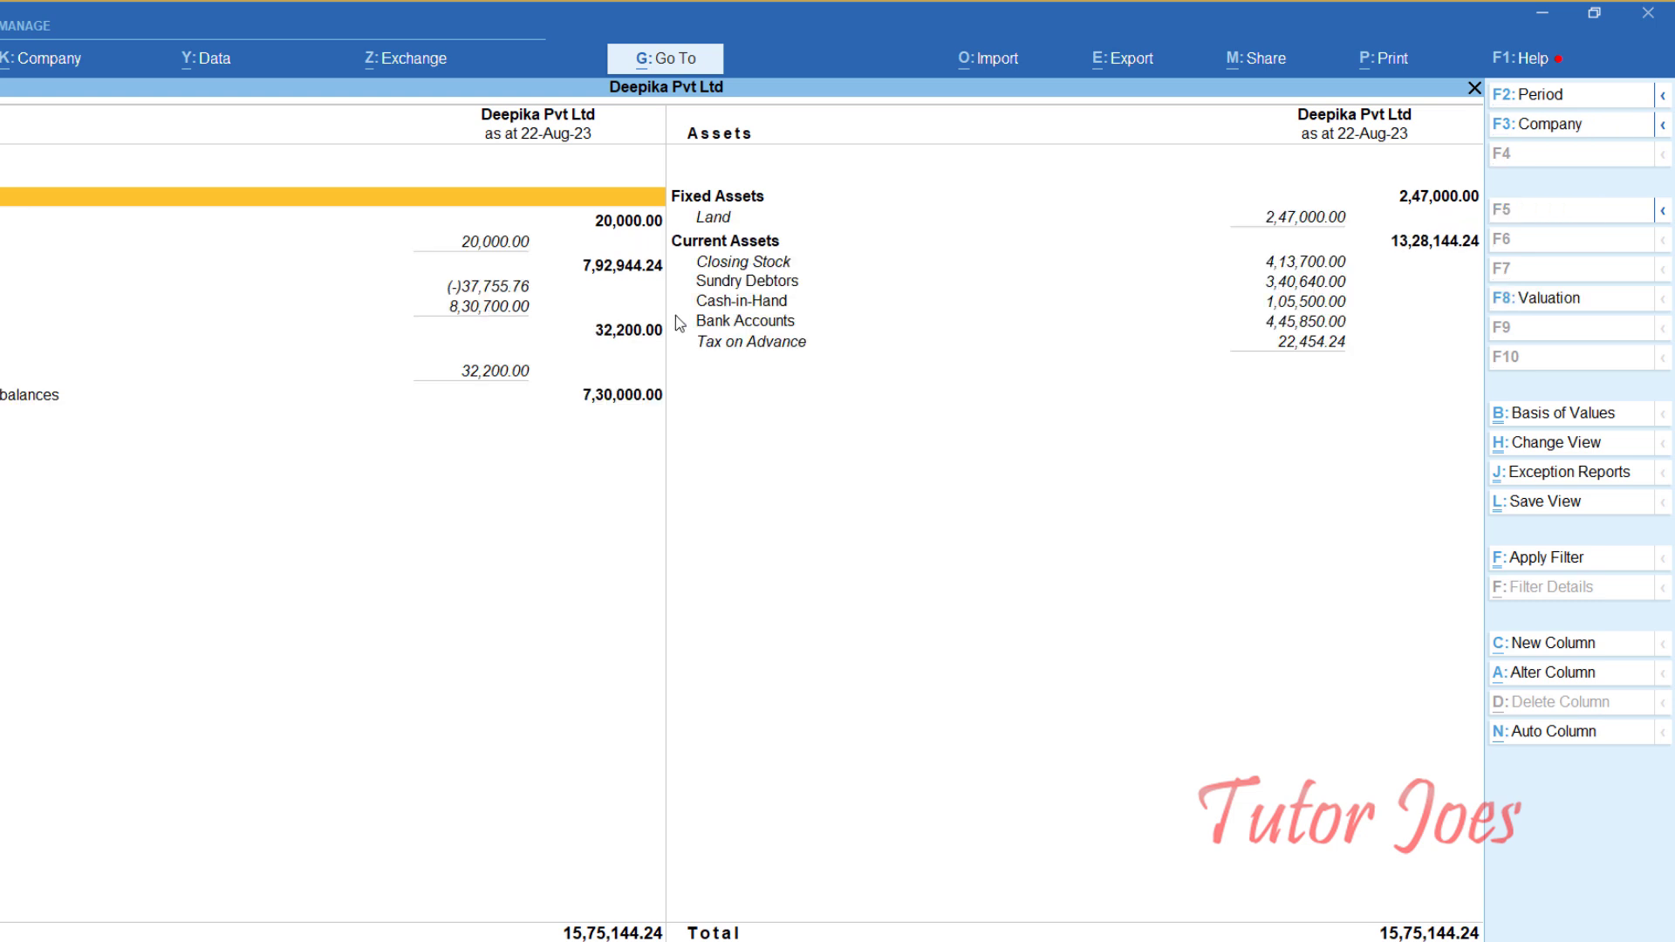
Step: Drill down from Fixed Assets to the Land ledger's monthly summary and examine its monthly closing balances from April onwards
{"action": "left_click", "coordinate": [747, 205]}
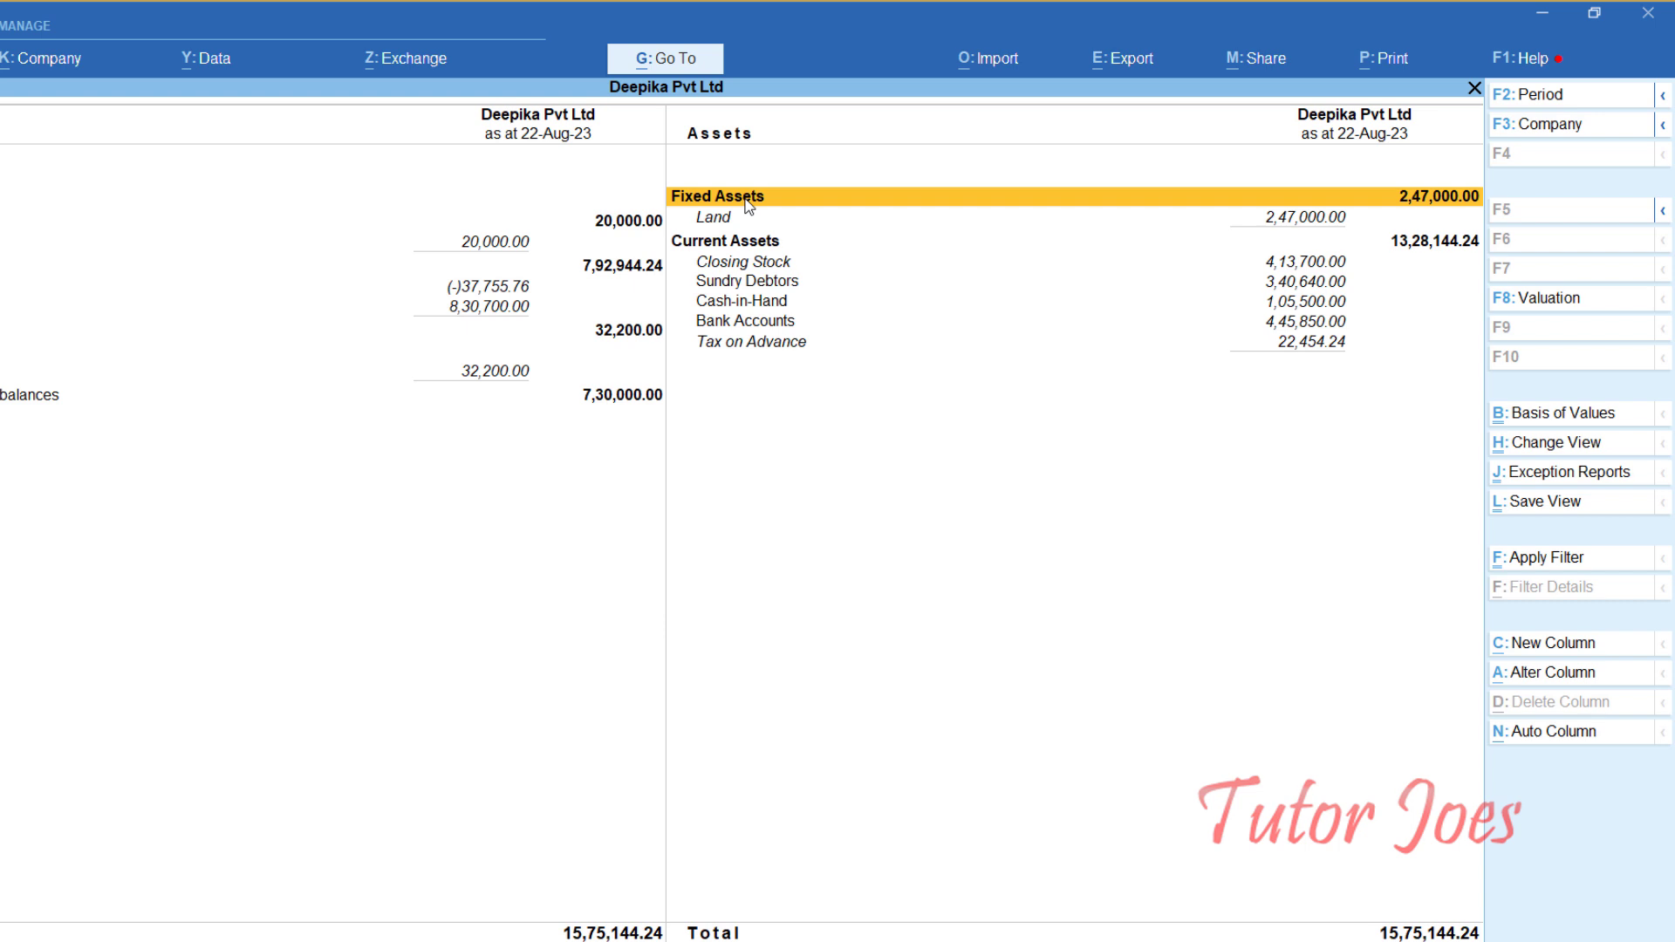
{"action": "key", "text": "Down"}
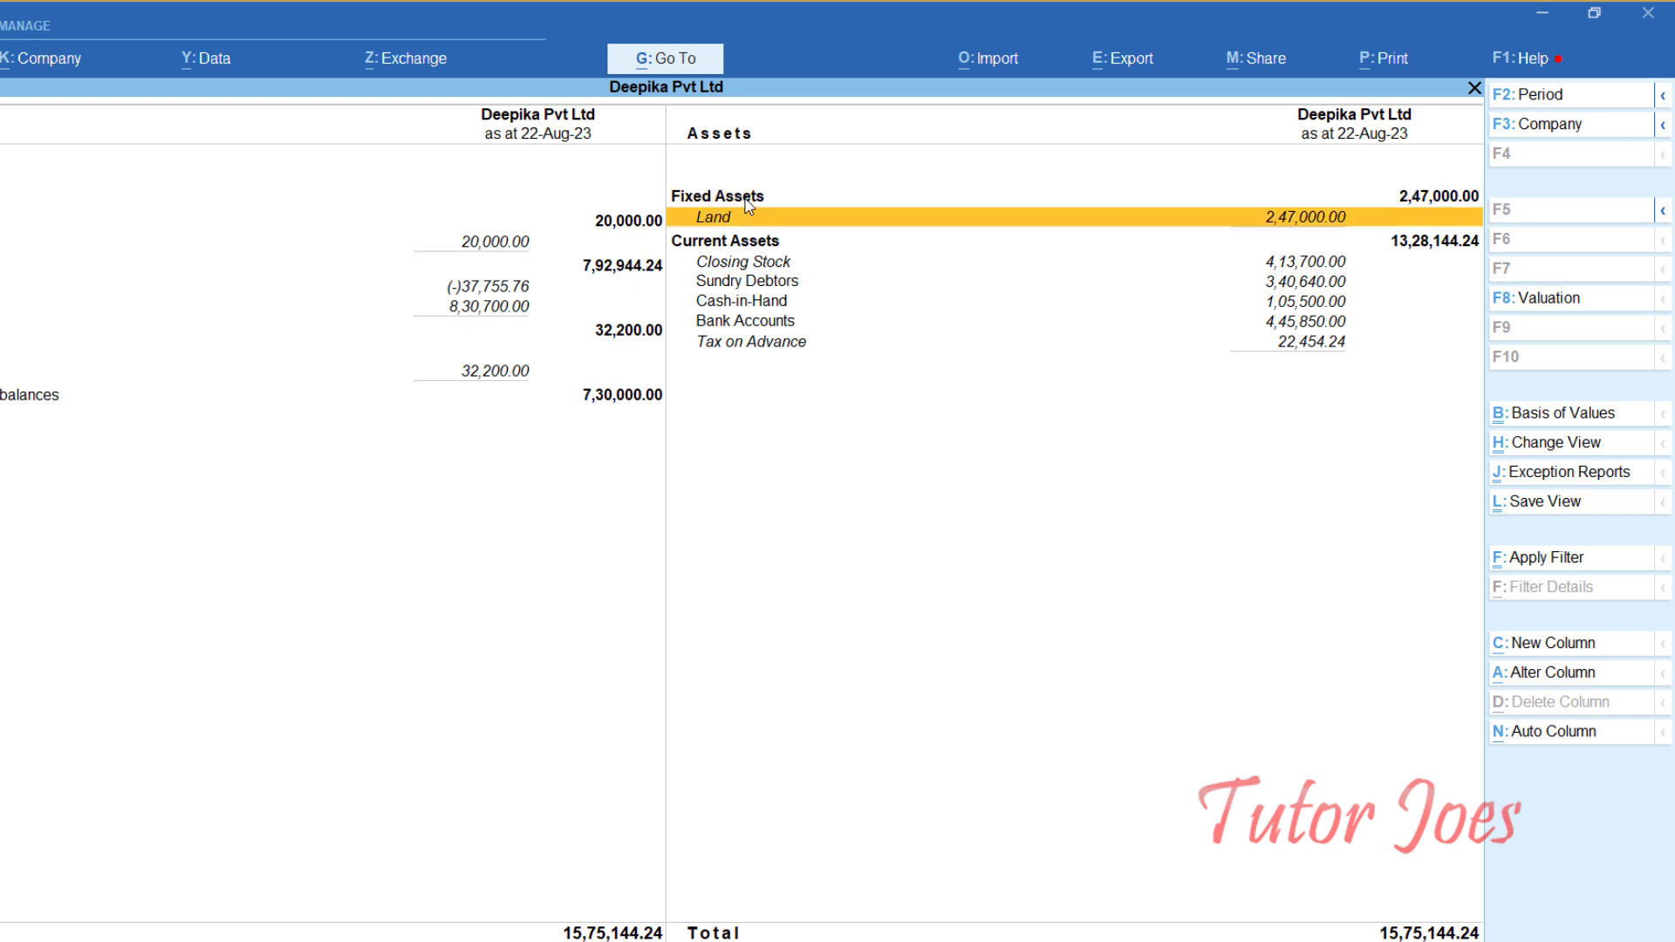
{"action": "key", "text": "Return"}
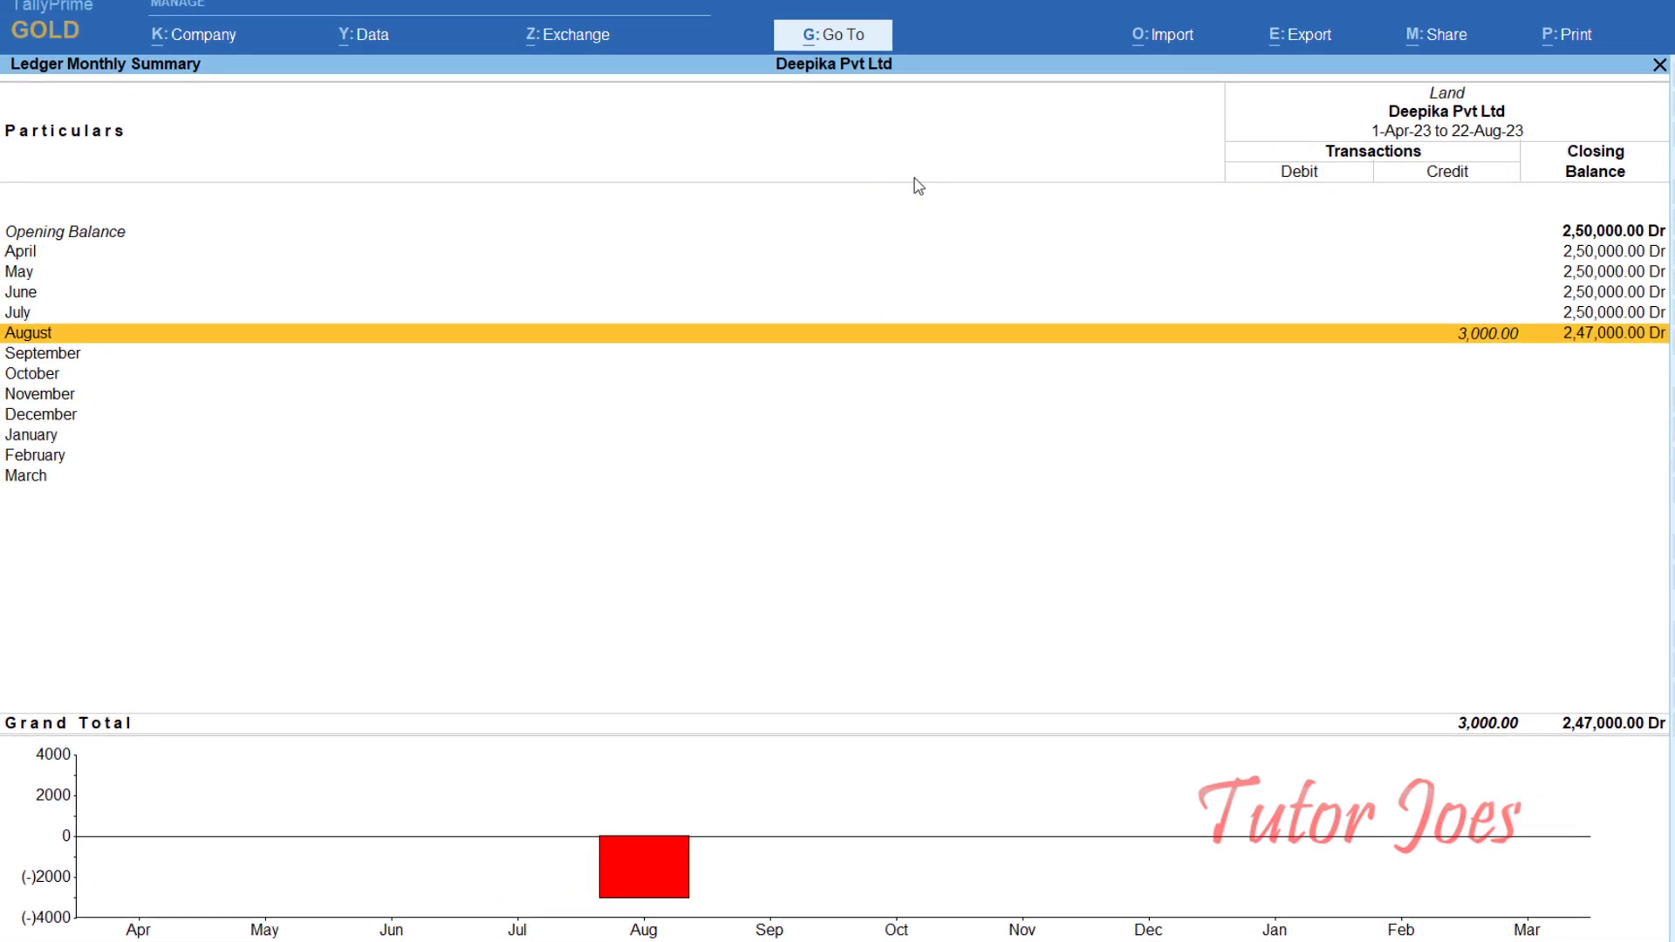
{"action": "key", "text": "Up"}
{"action": "key", "text": "Up"}
{"action": "key", "text": "Up"}
{"action": "key", "text": "Up"}
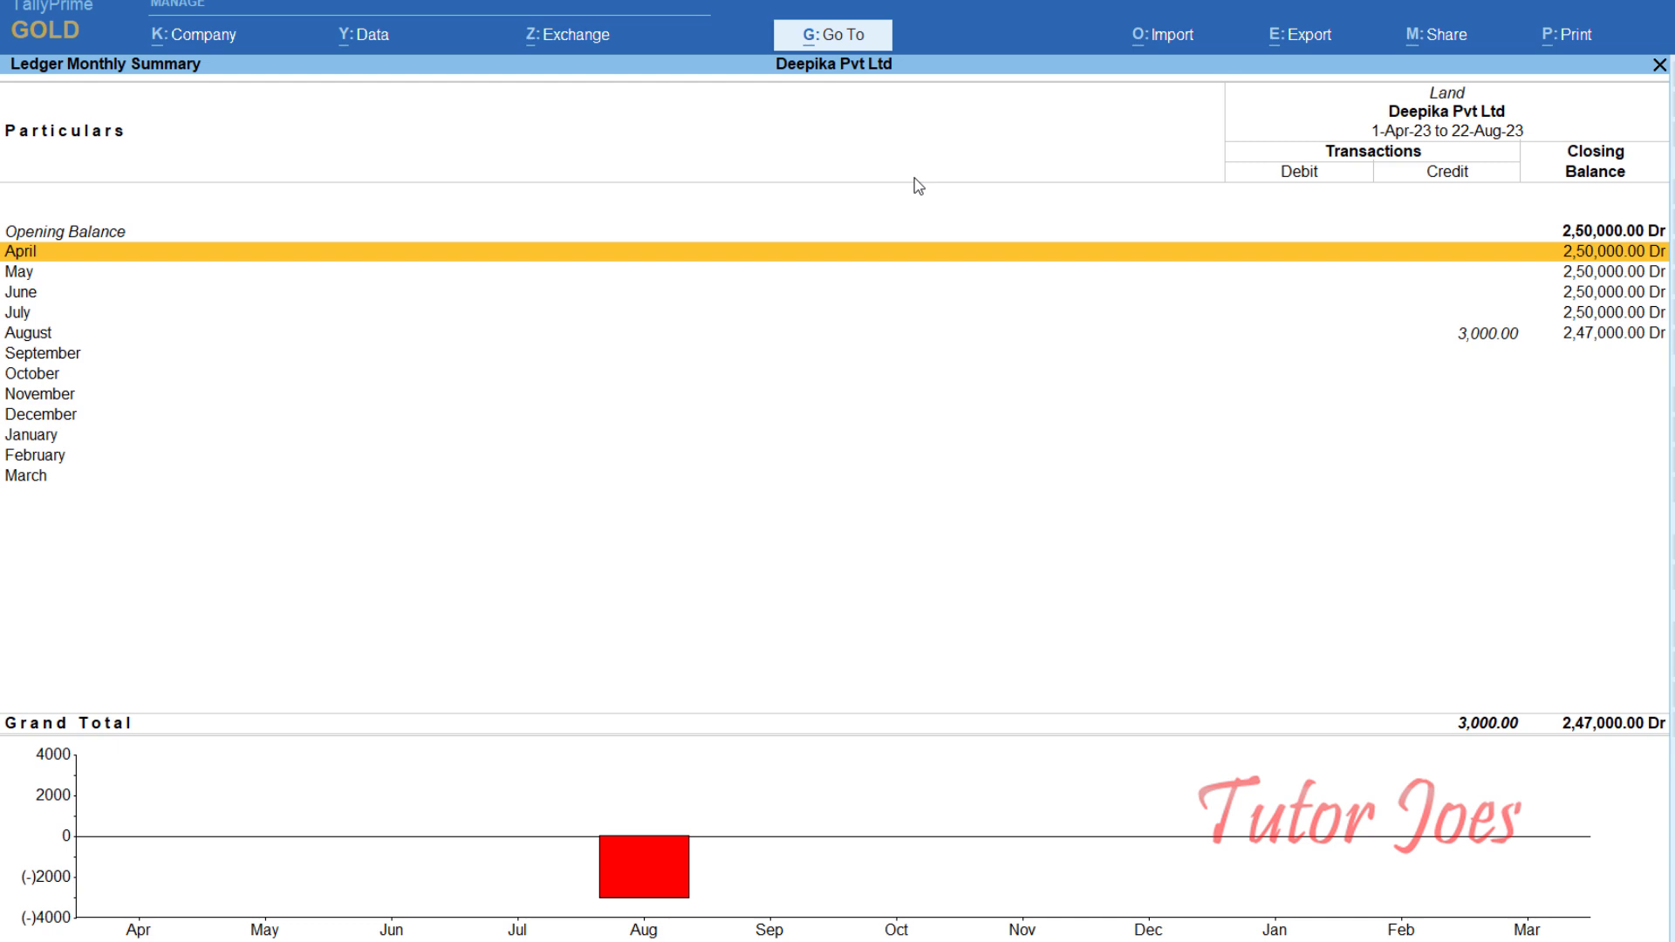
{"action": "key", "text": "Down"}
{"action": "key", "text": "Down"}
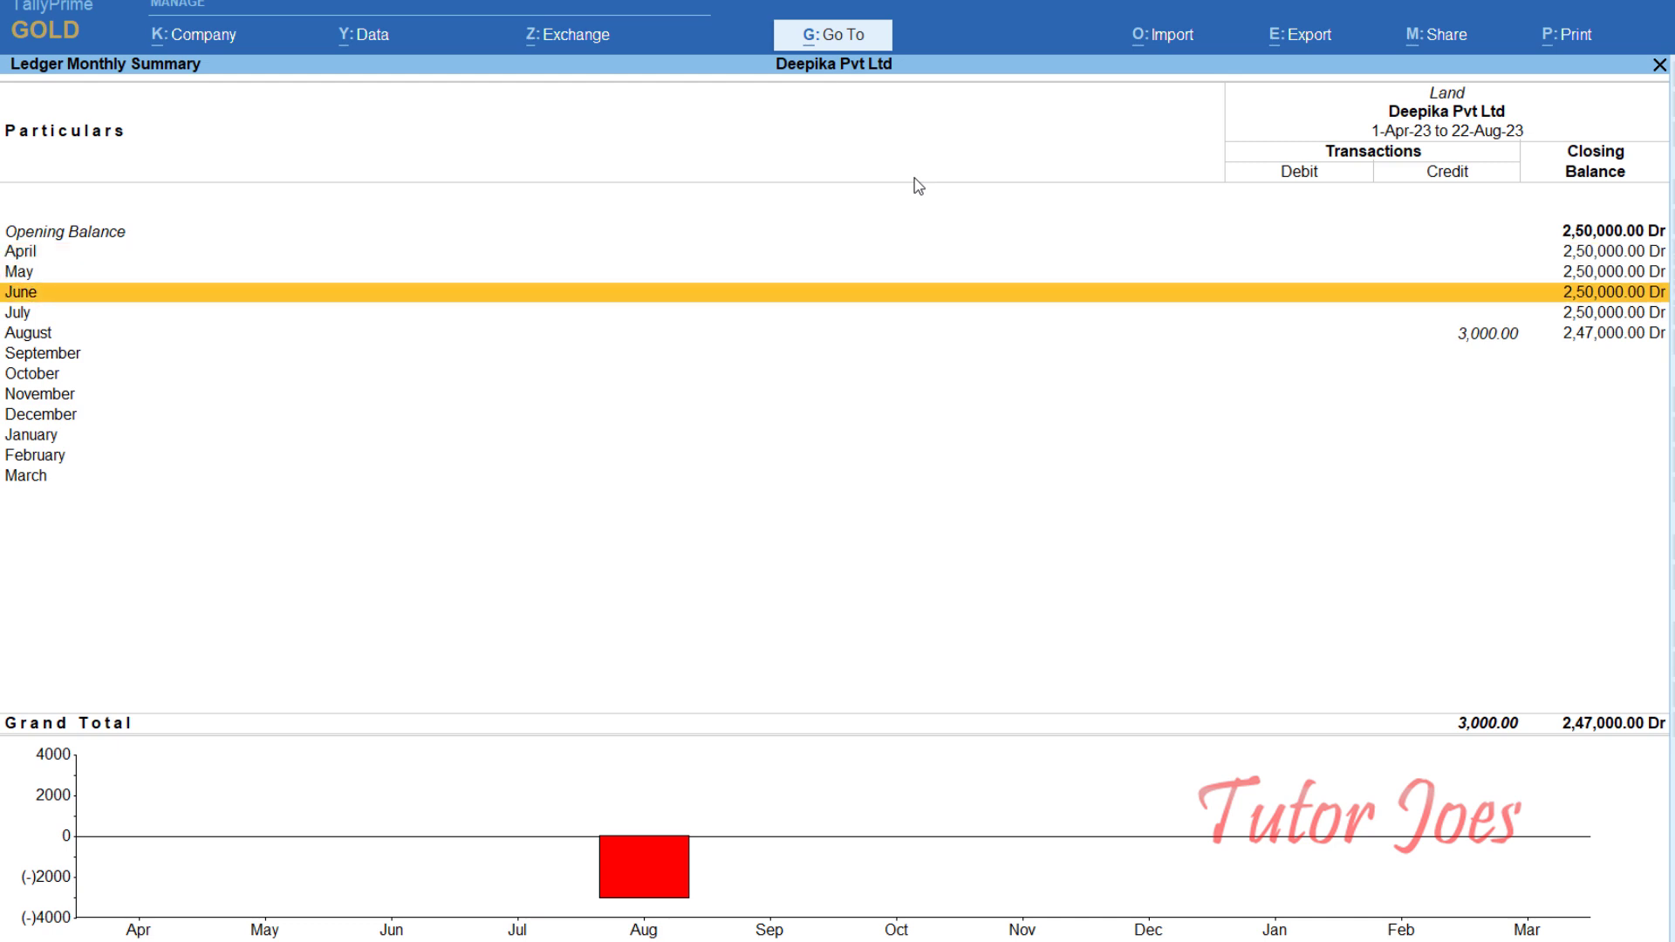
{"action": "key", "text": "Down"}
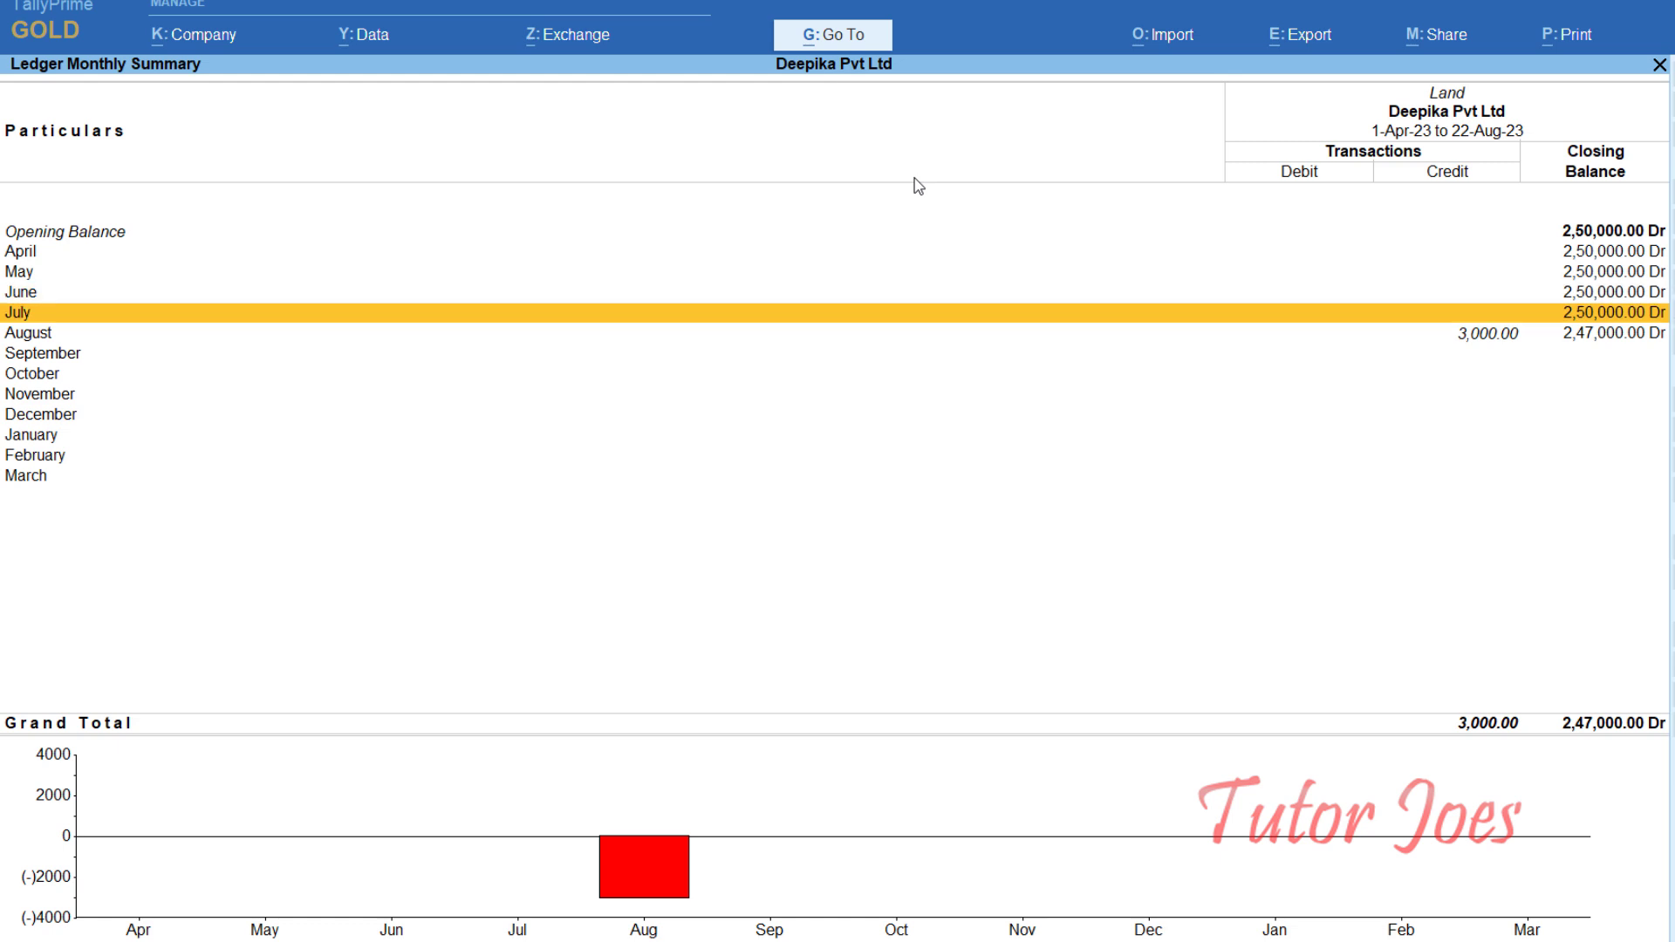
Step: Open the Land ledger's August vouchers and view the Depreciation journal's verification details, leaving the dialog without choosing a status
{"action": "key", "text": "Down"}
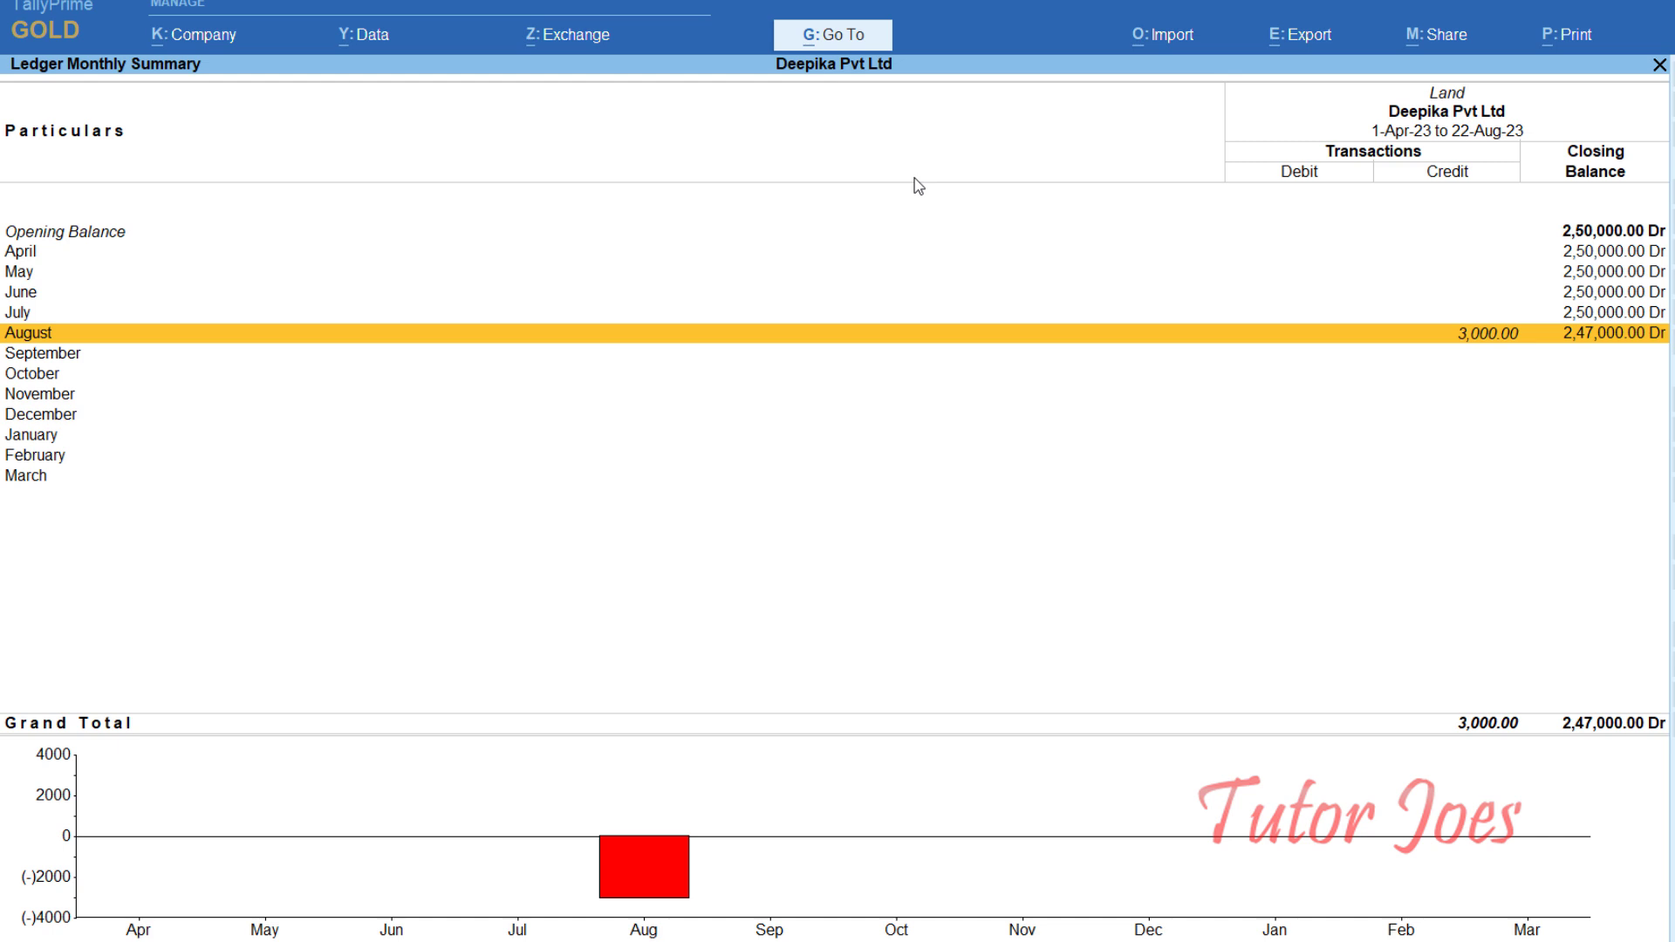
{"action": "key", "text": "Return"}
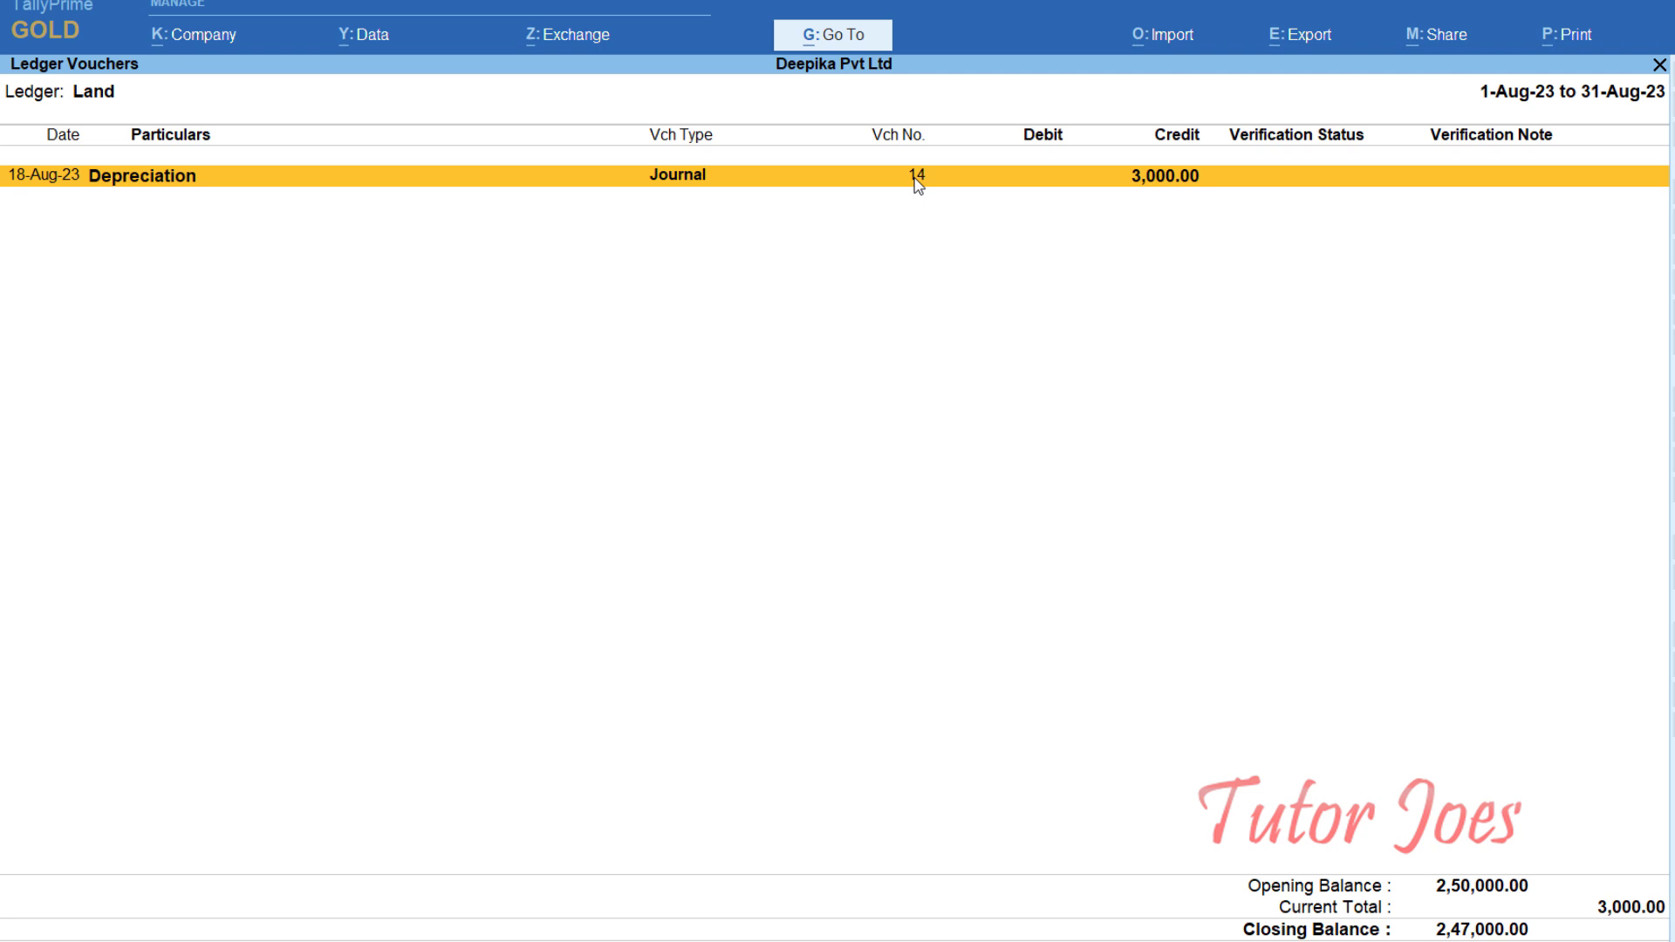
{"action": "key", "text": "Return"}
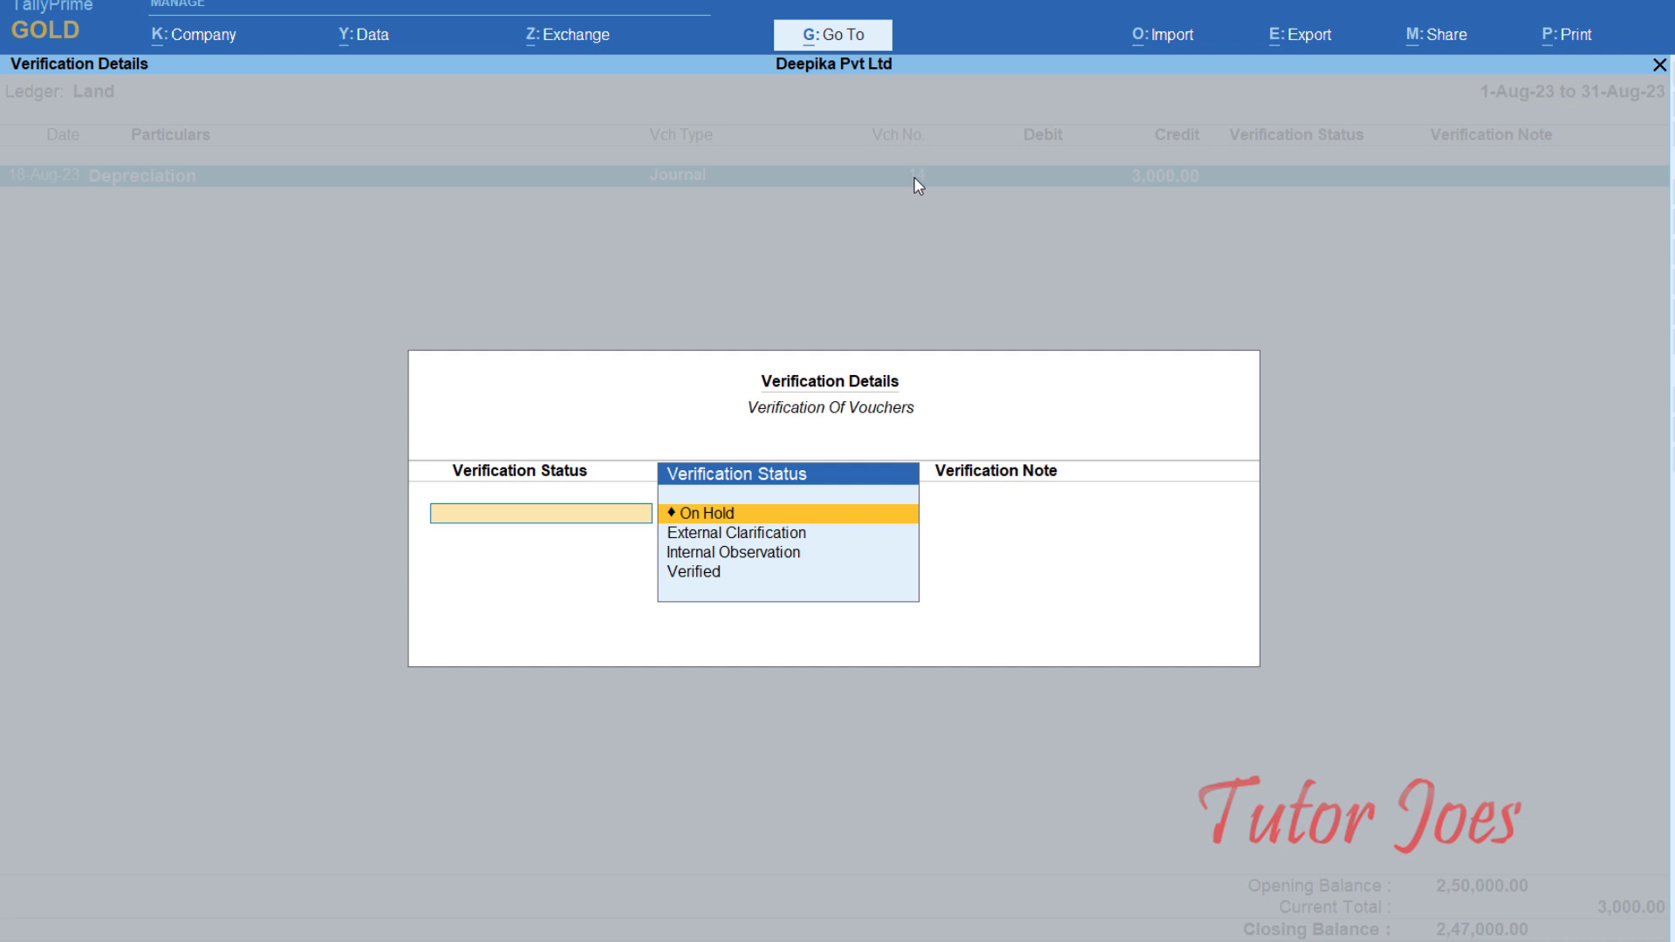
{"action": "key", "text": "Escape"}
{"action": "key", "text": "y"}
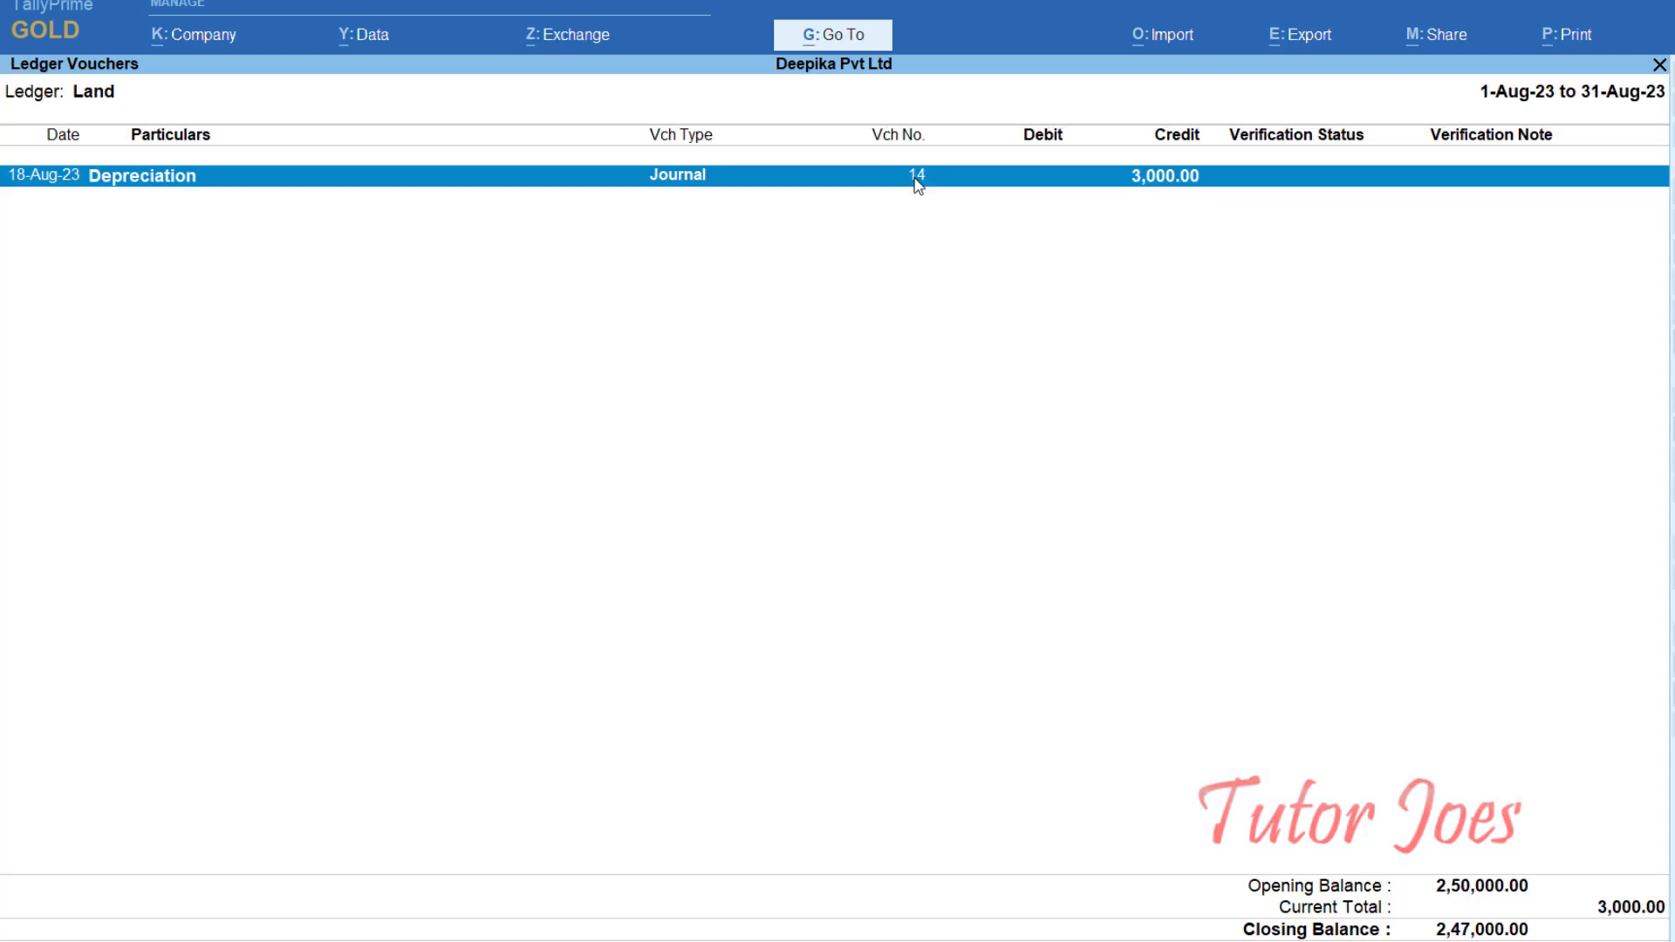
{"action": "key", "text": "space"}
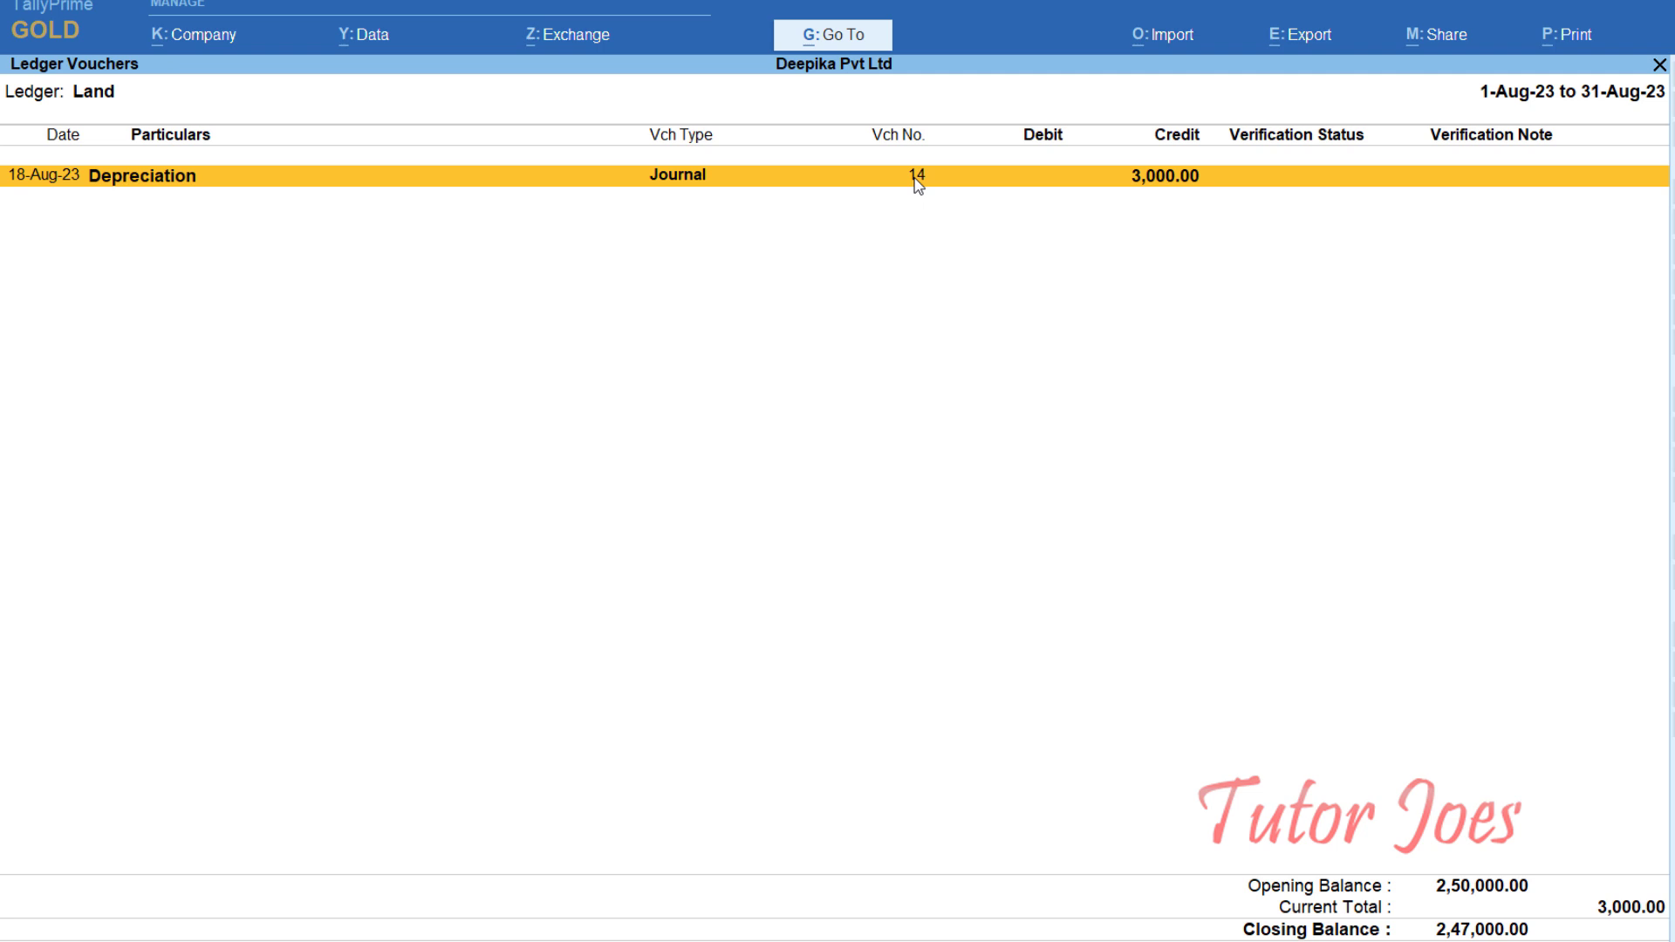
Step: Return to the Data Analysis list and open the Transactions on Holiday report
{"action": "key", "text": "Escape"}
{"action": "key", "text": "Escape"}
{"action": "key", "text": "Escape"}
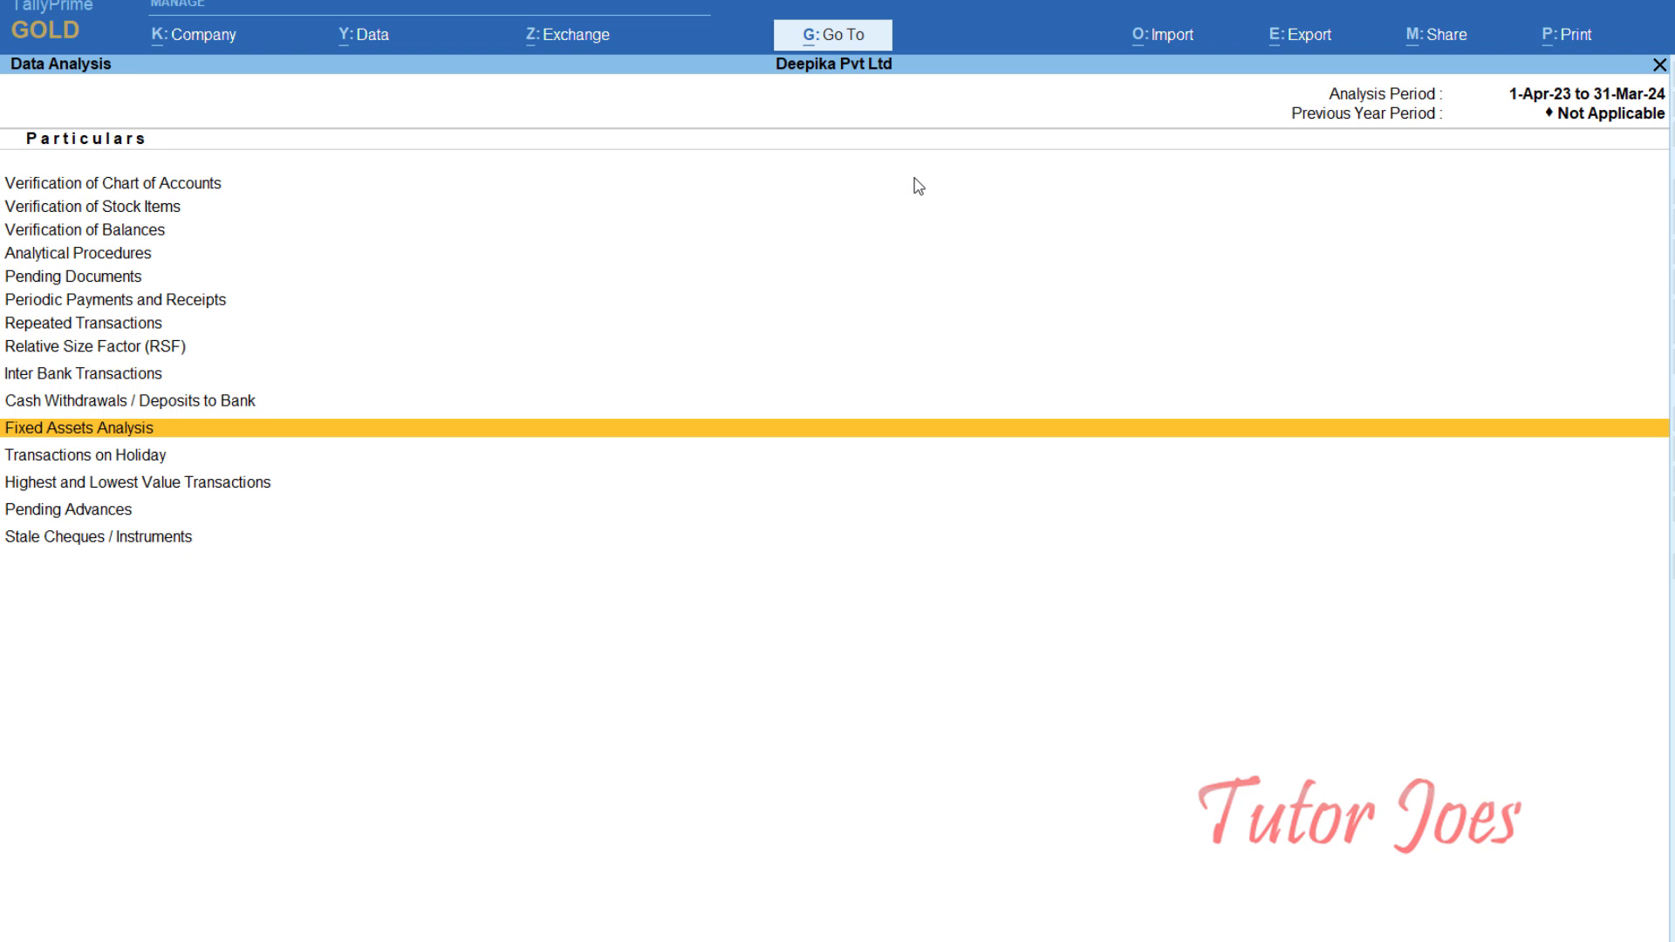
{"action": "key", "text": "Down"}
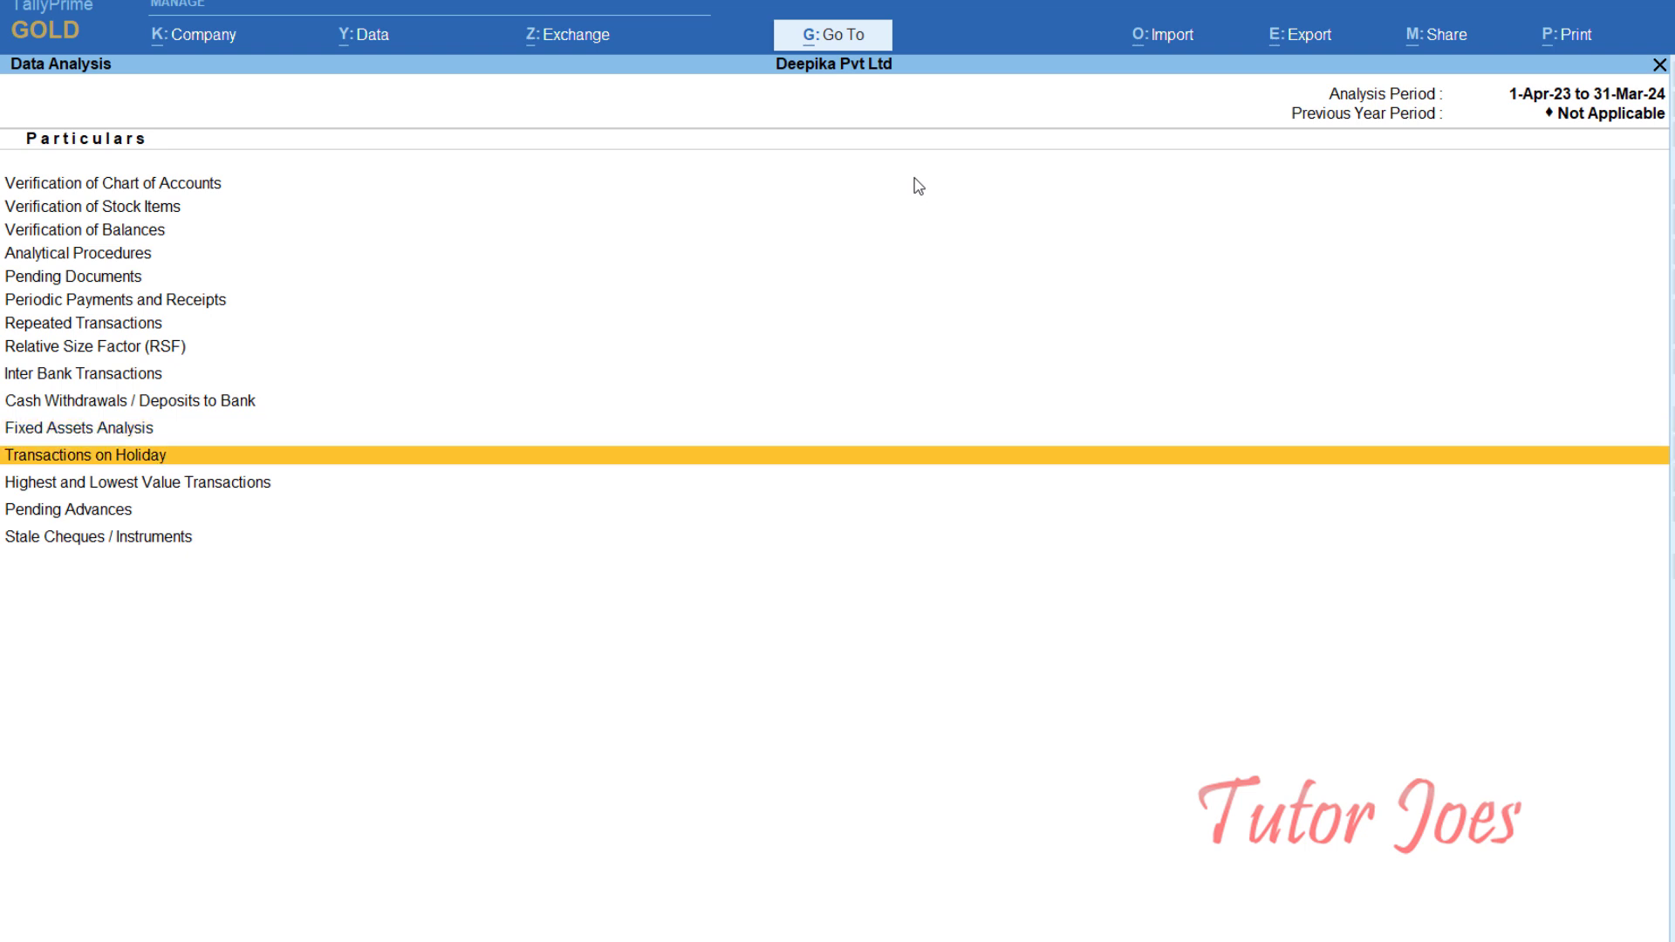
{"action": "key", "text": "Return"}
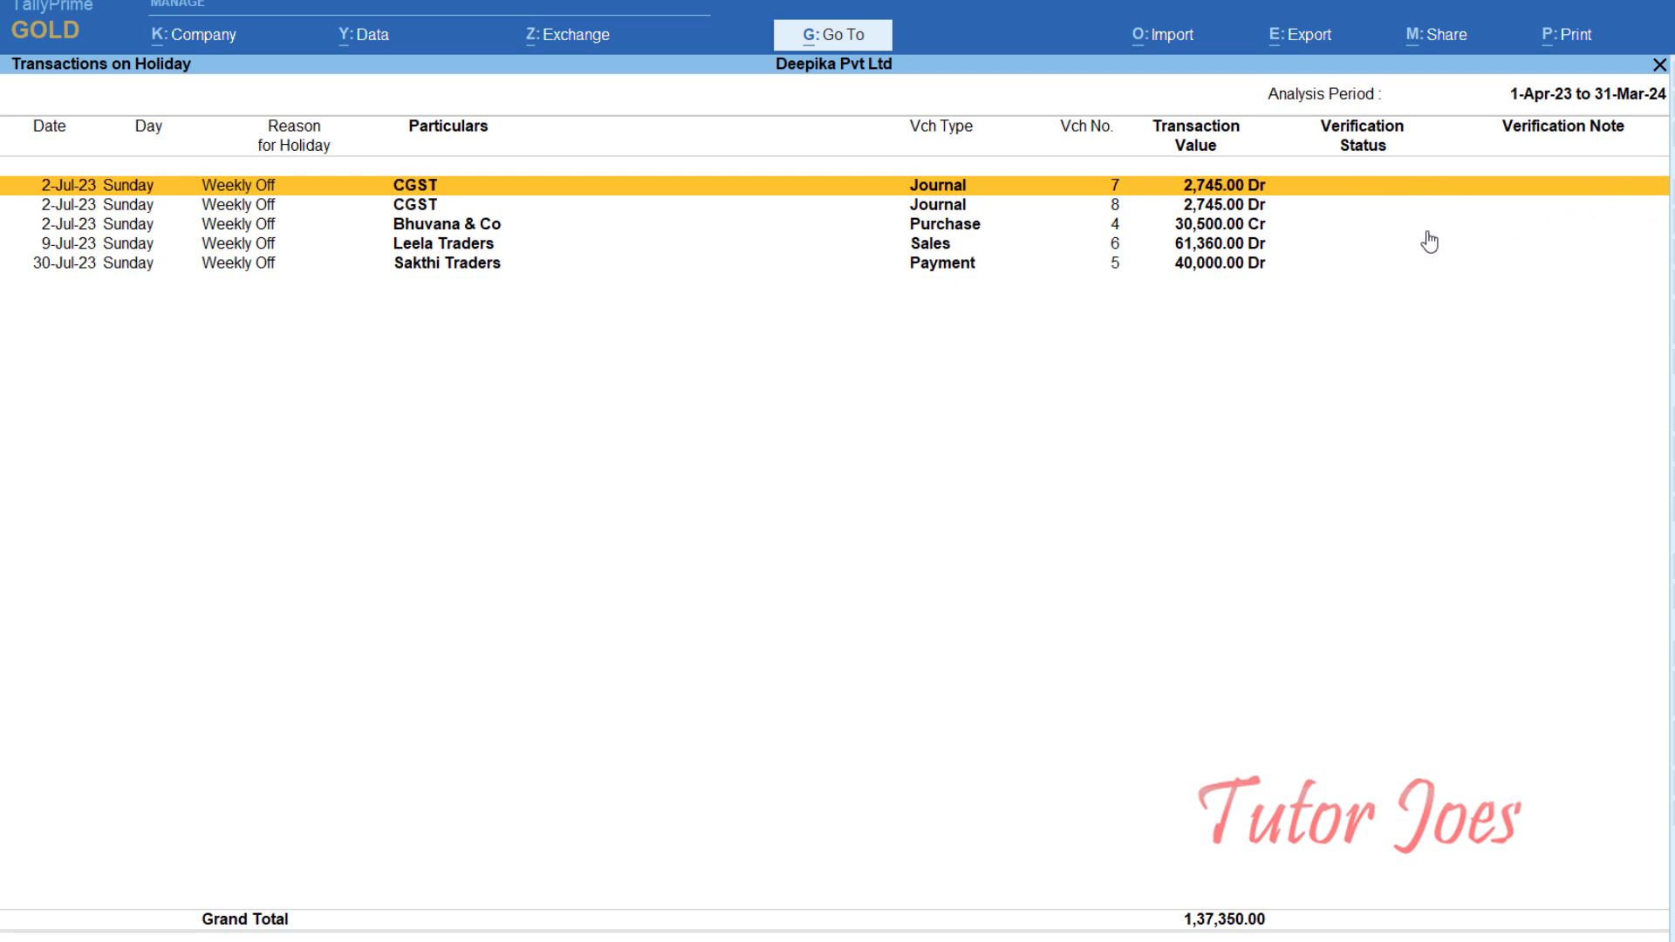
Step: Examine the holiday transactions and view the Sakthi Traders payment's verification details, quitting without choosing a status
{"action": "left_click", "coordinate": [436, 223]}
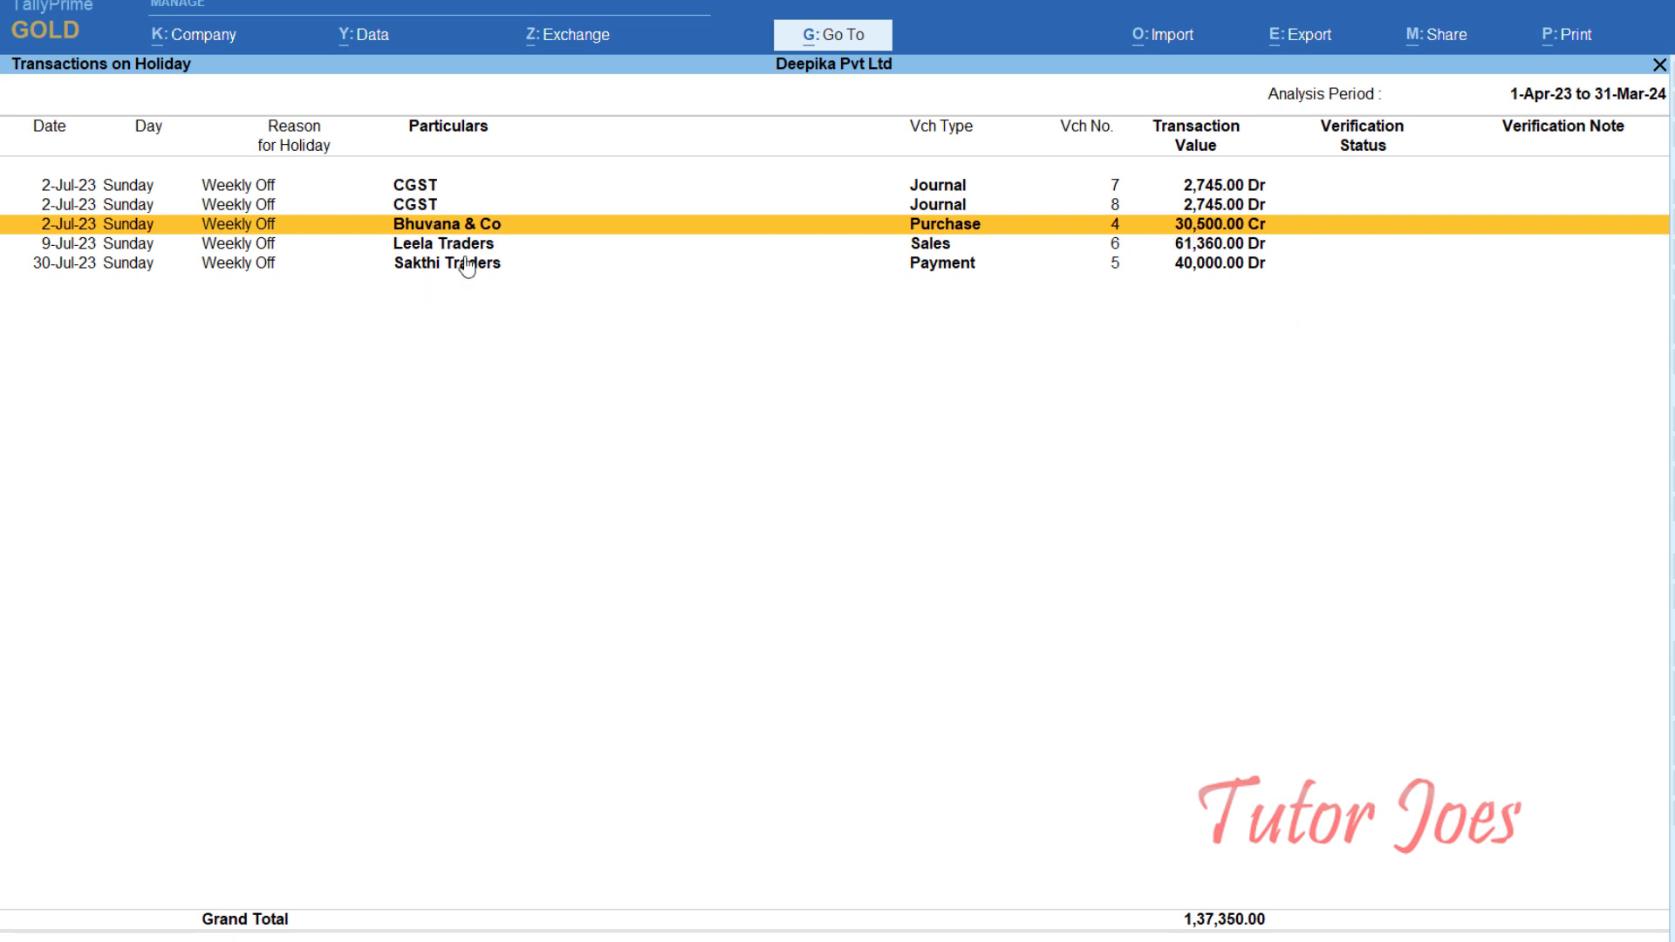
{"action": "key", "text": "Down"}
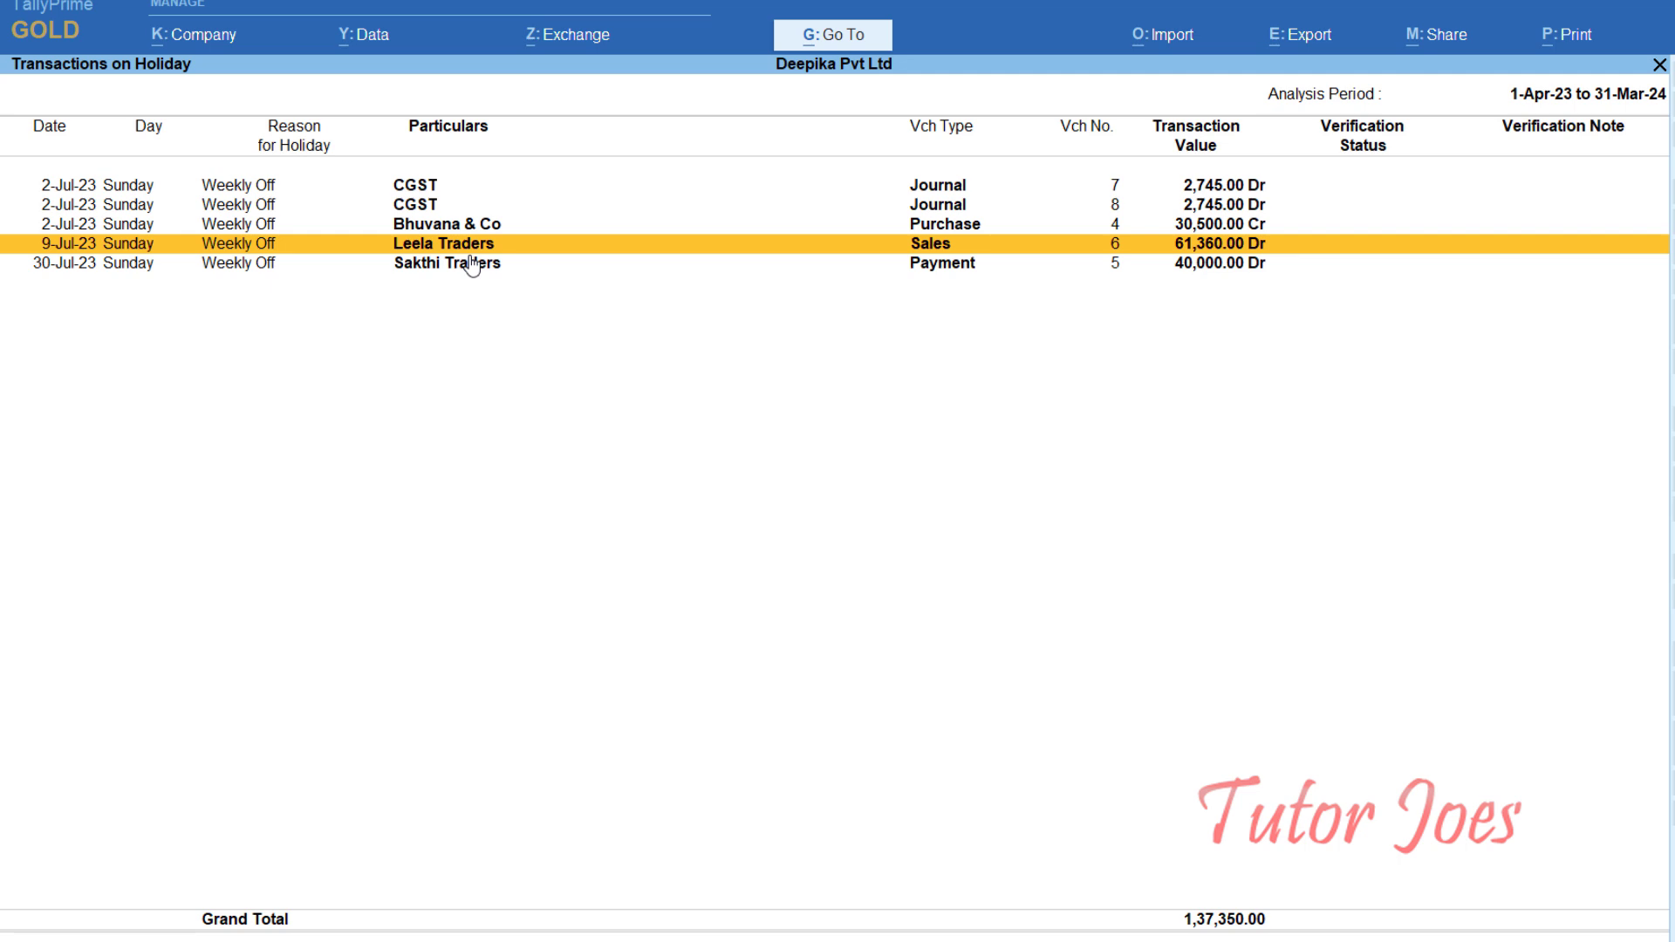
{"action": "left_click", "coordinate": [472, 265]}
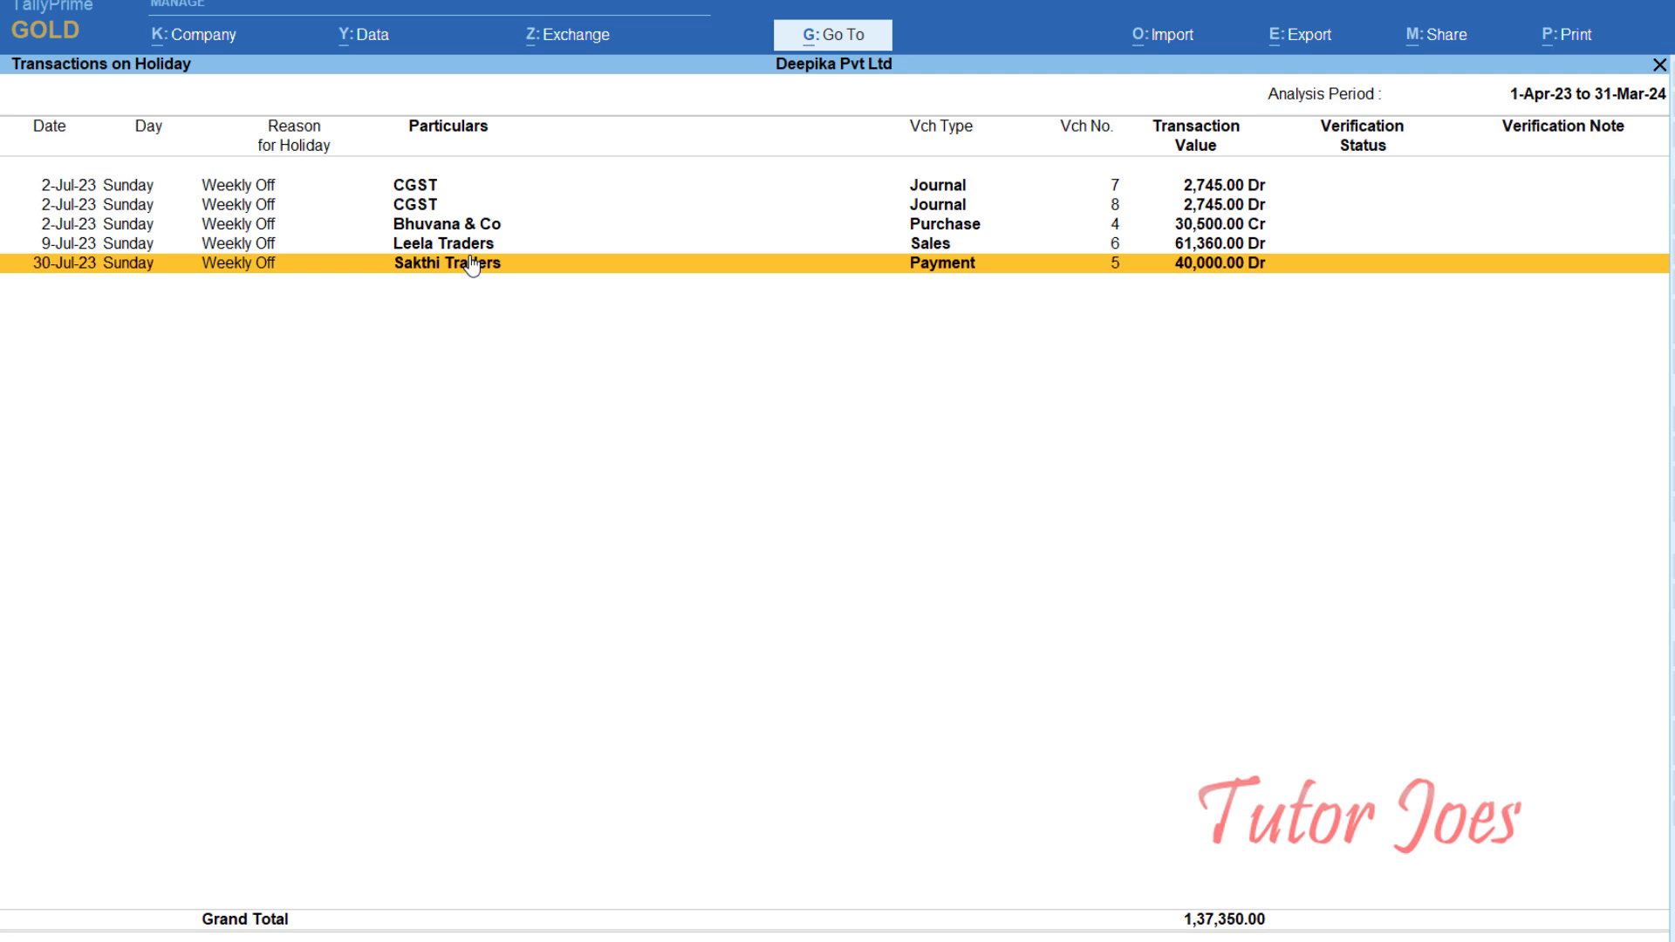
{"action": "left_click", "coordinate": [472, 266]}
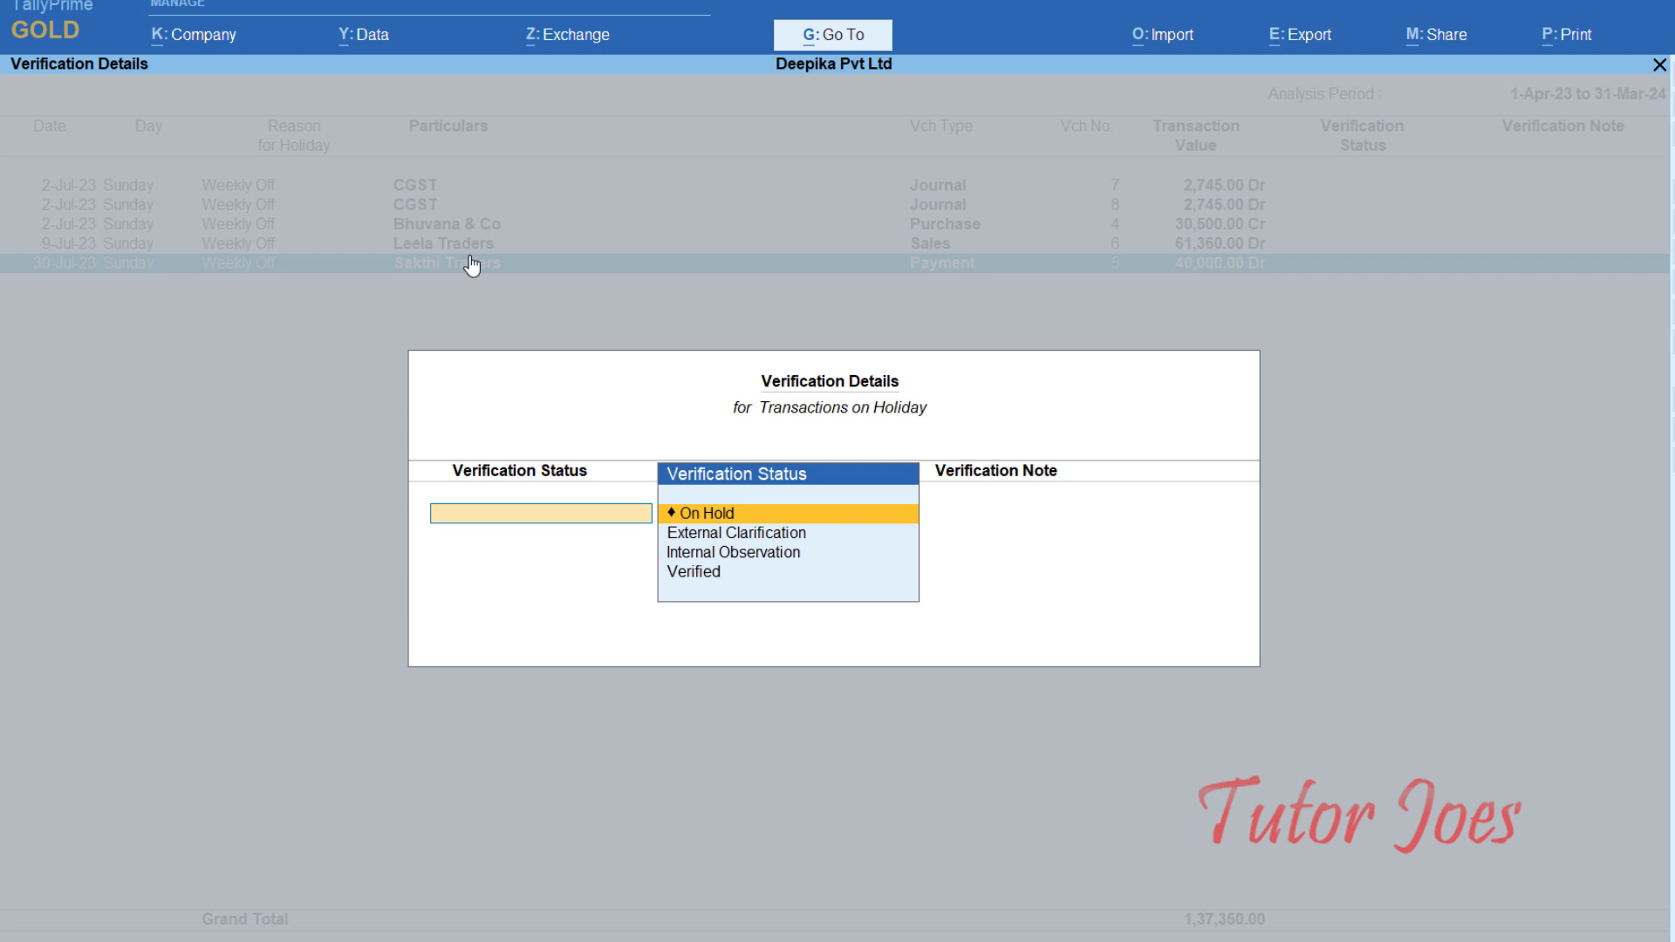
{"action": "key", "text": "Escape"}
{"action": "key", "text": "y"}
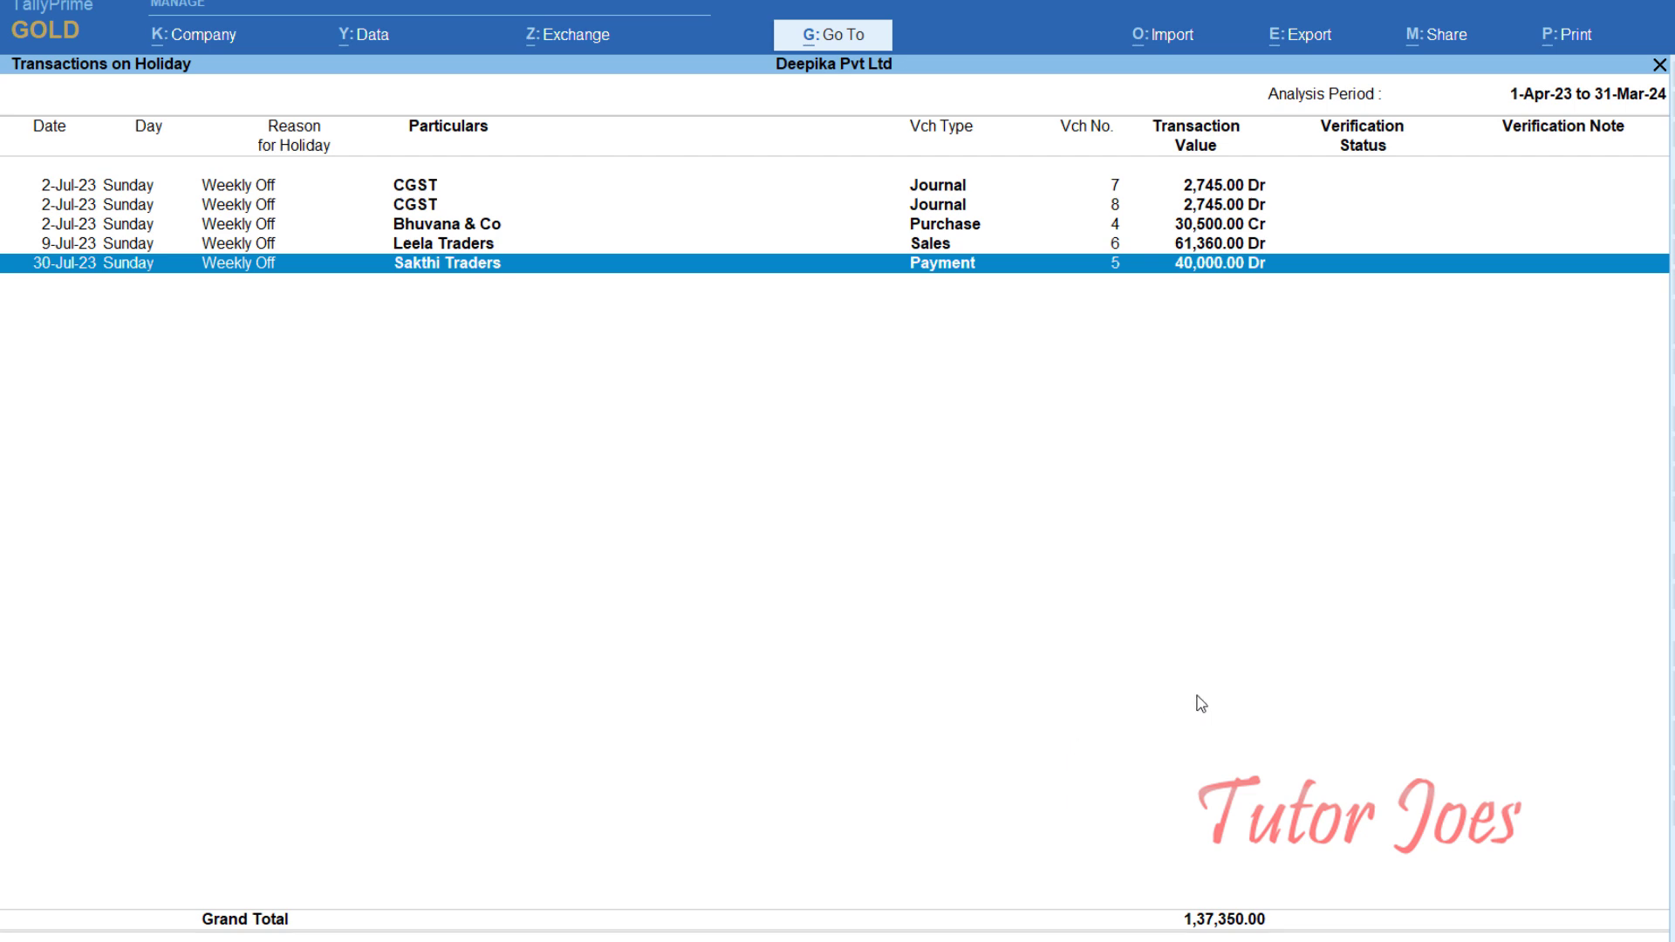
{"action": "key", "text": "space"}
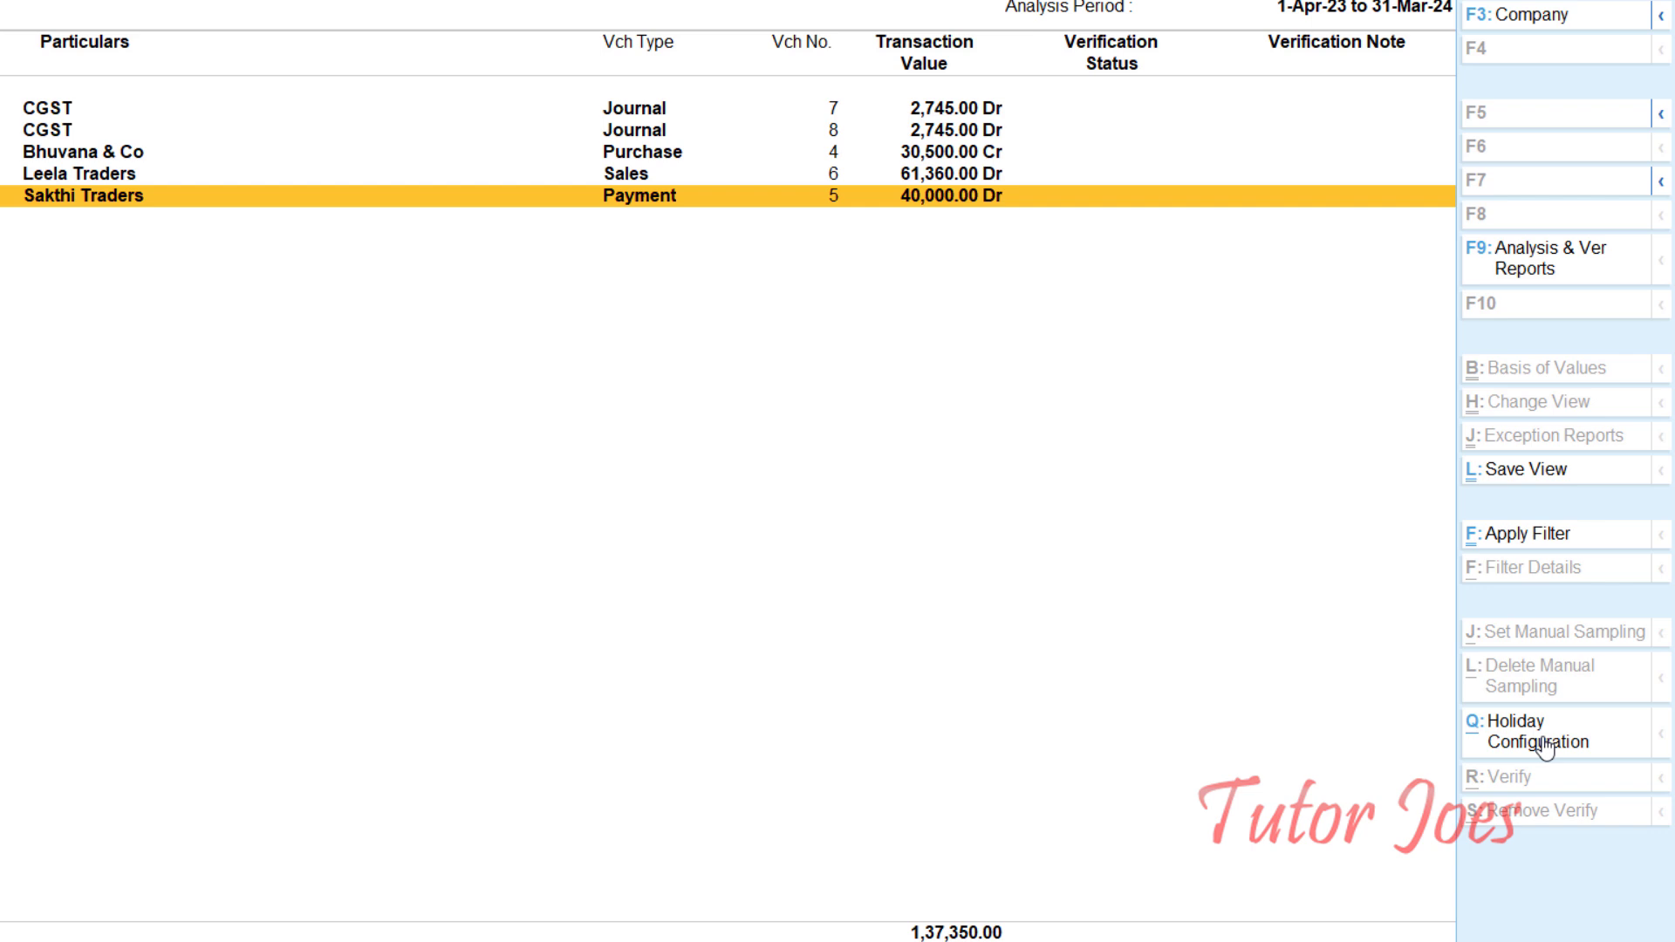
Step: Open the holiday calendar configuration and set the weekly off to Monday, with Not Applicable for the second day
{"action": "key", "text": "alt+q"}
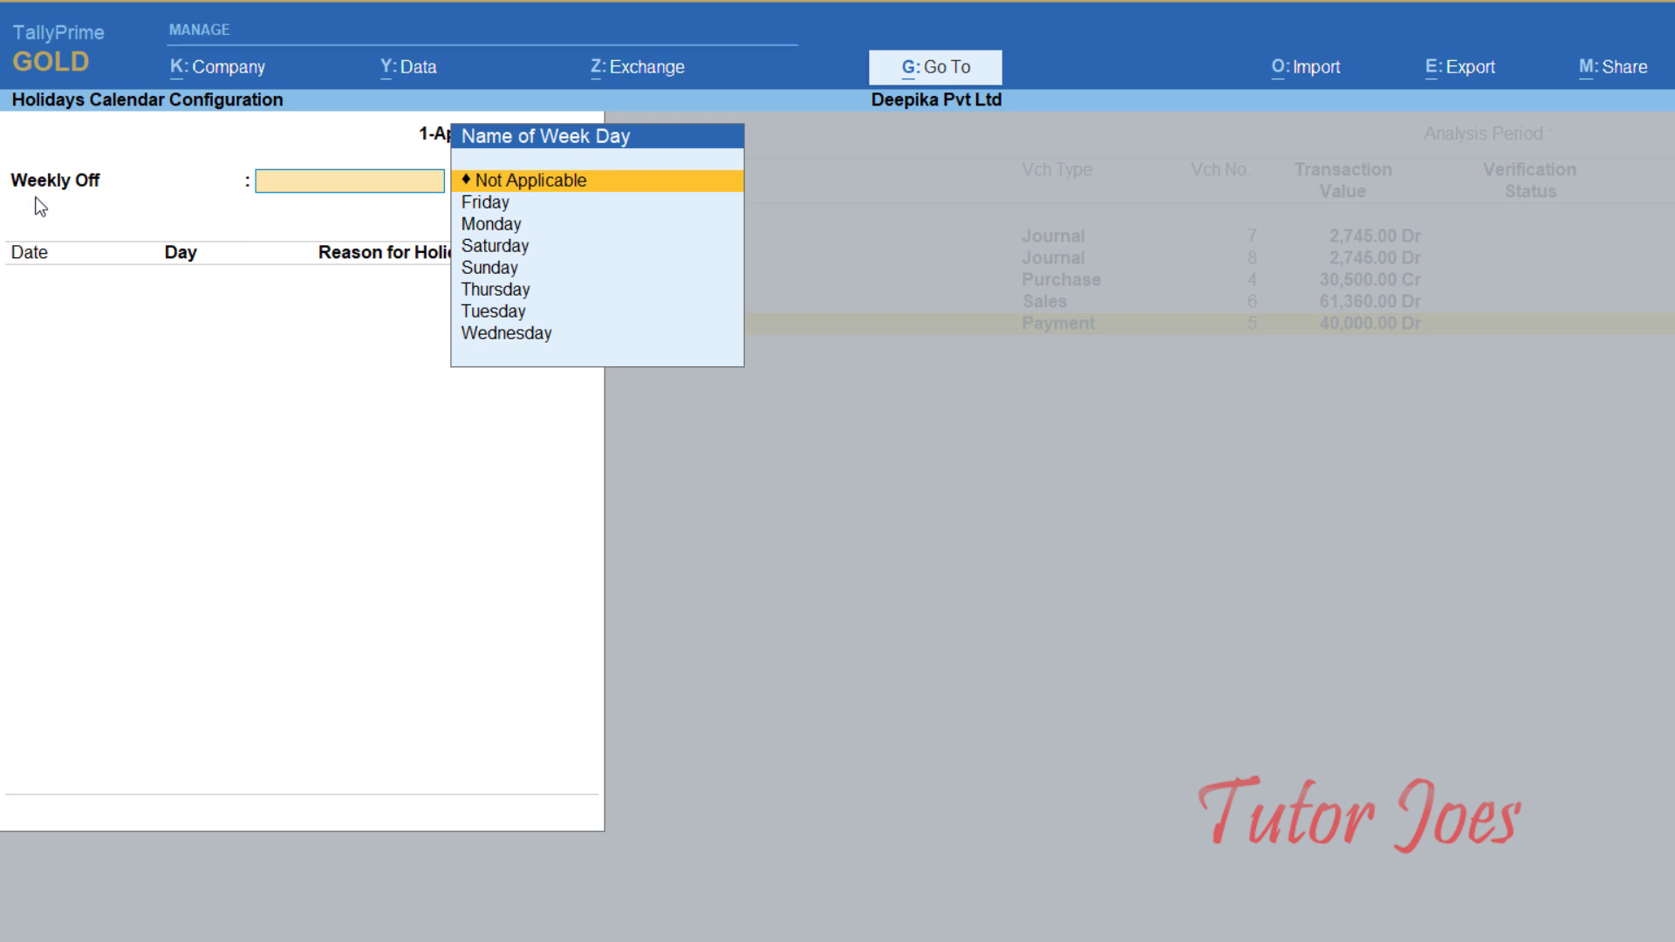
{"action": "left_click", "coordinate": [493, 271]}
{"action": "left_click", "coordinate": [494, 206]}
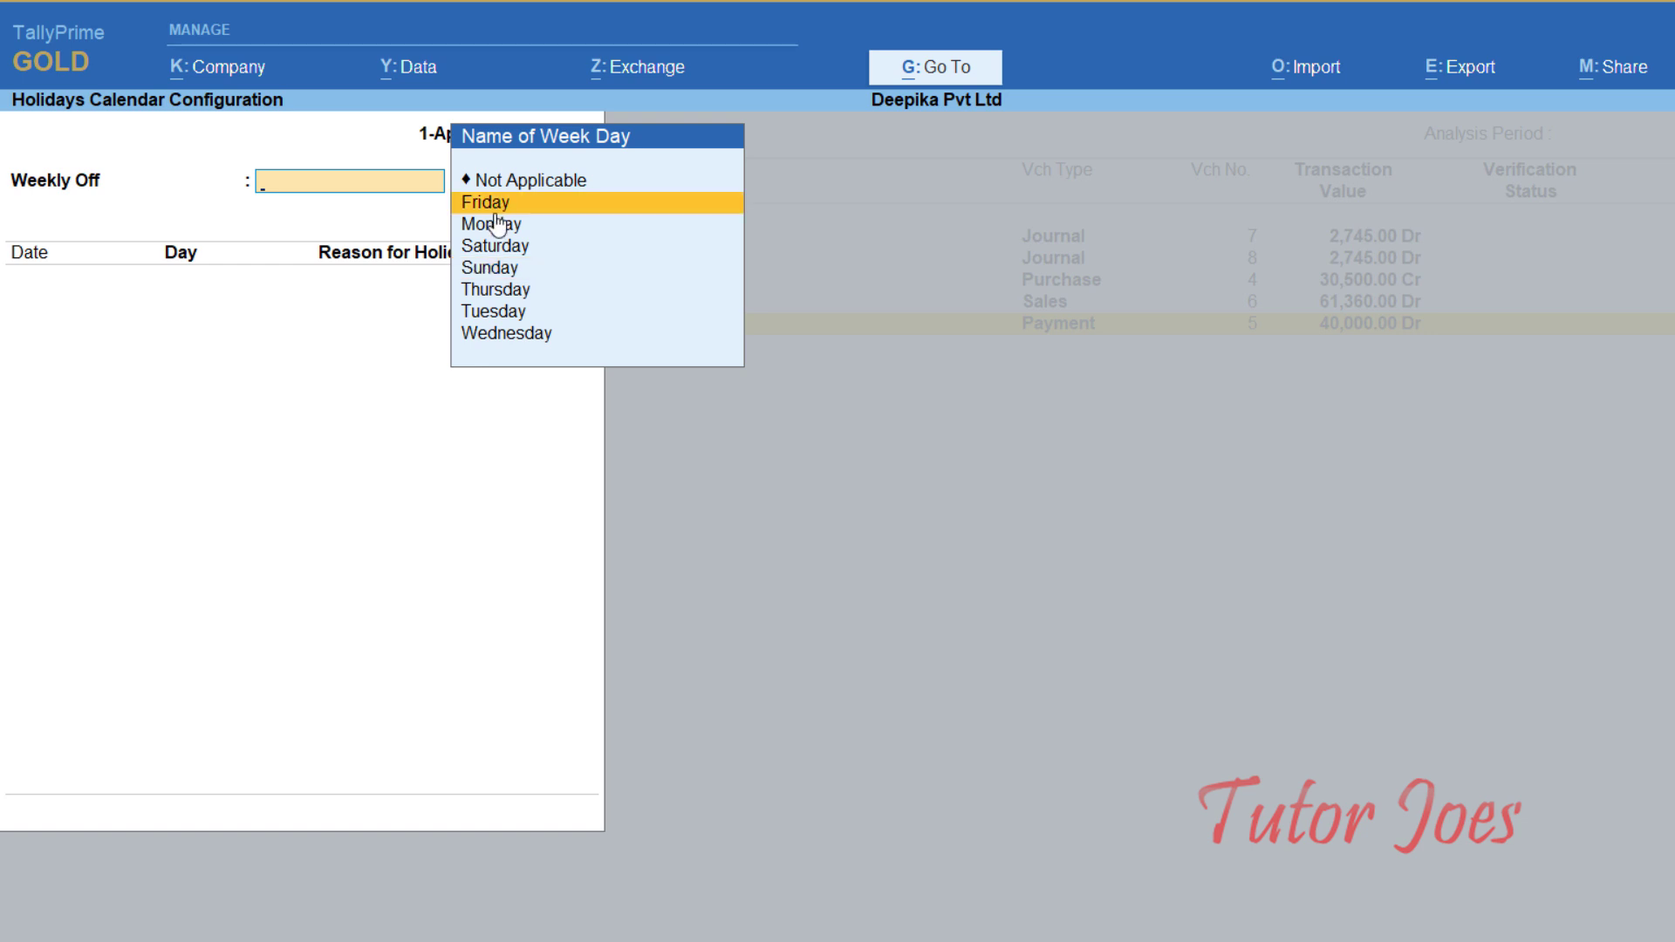
{"action": "left_click", "coordinate": [492, 229]}
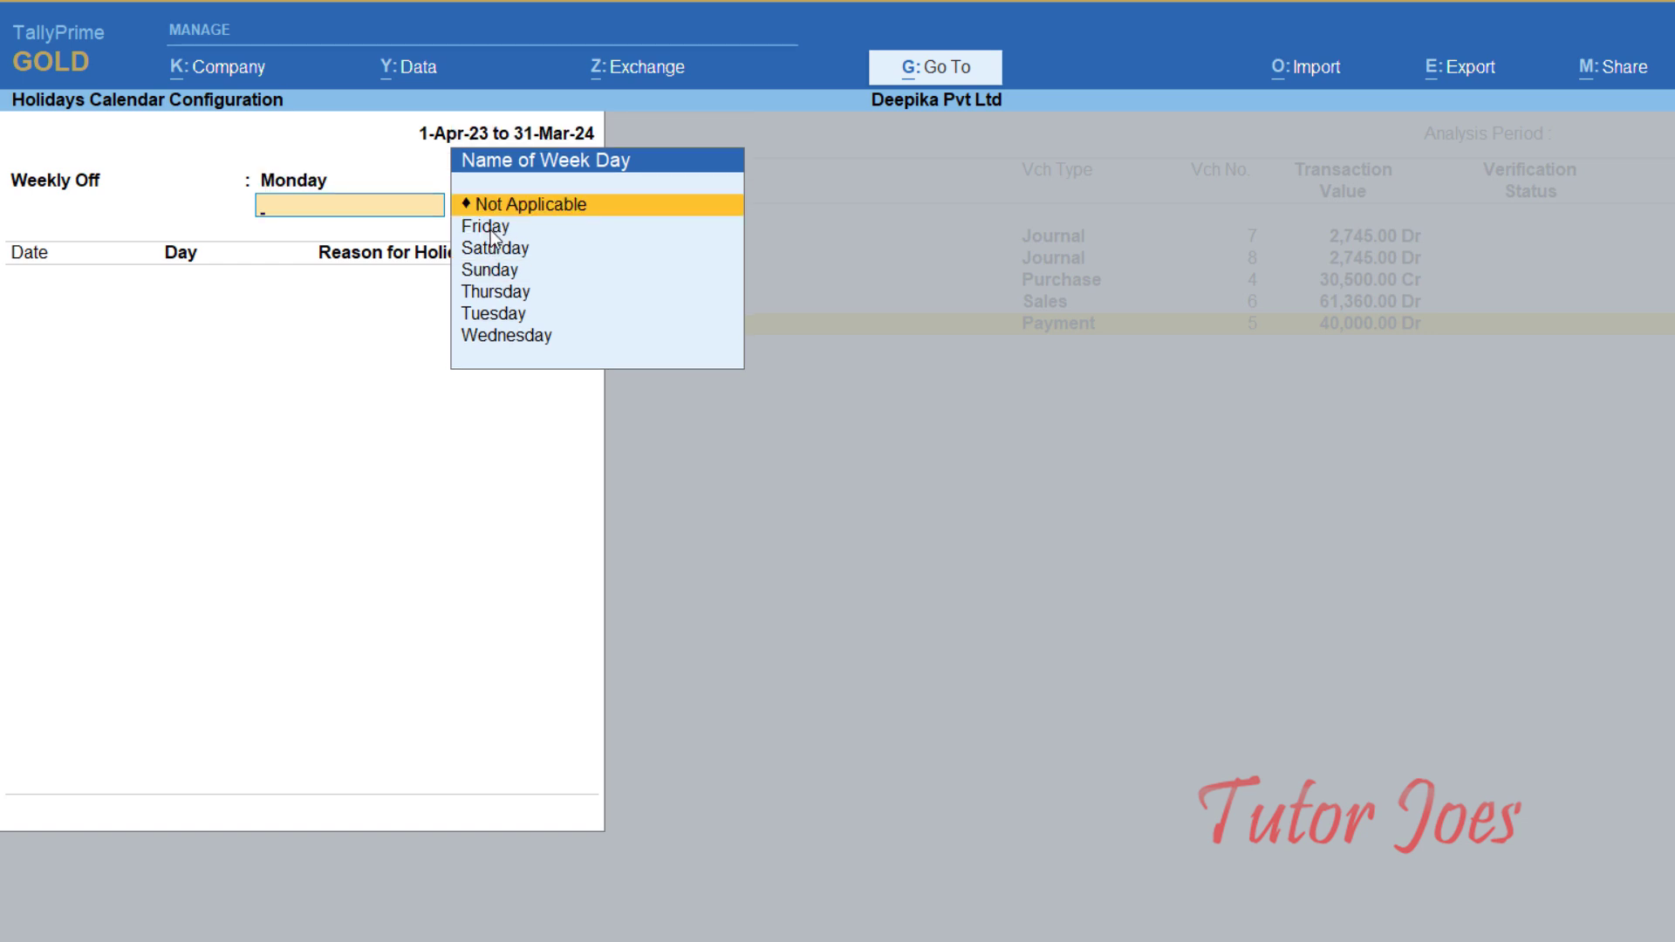
{"action": "left_click", "coordinate": [552, 210]}
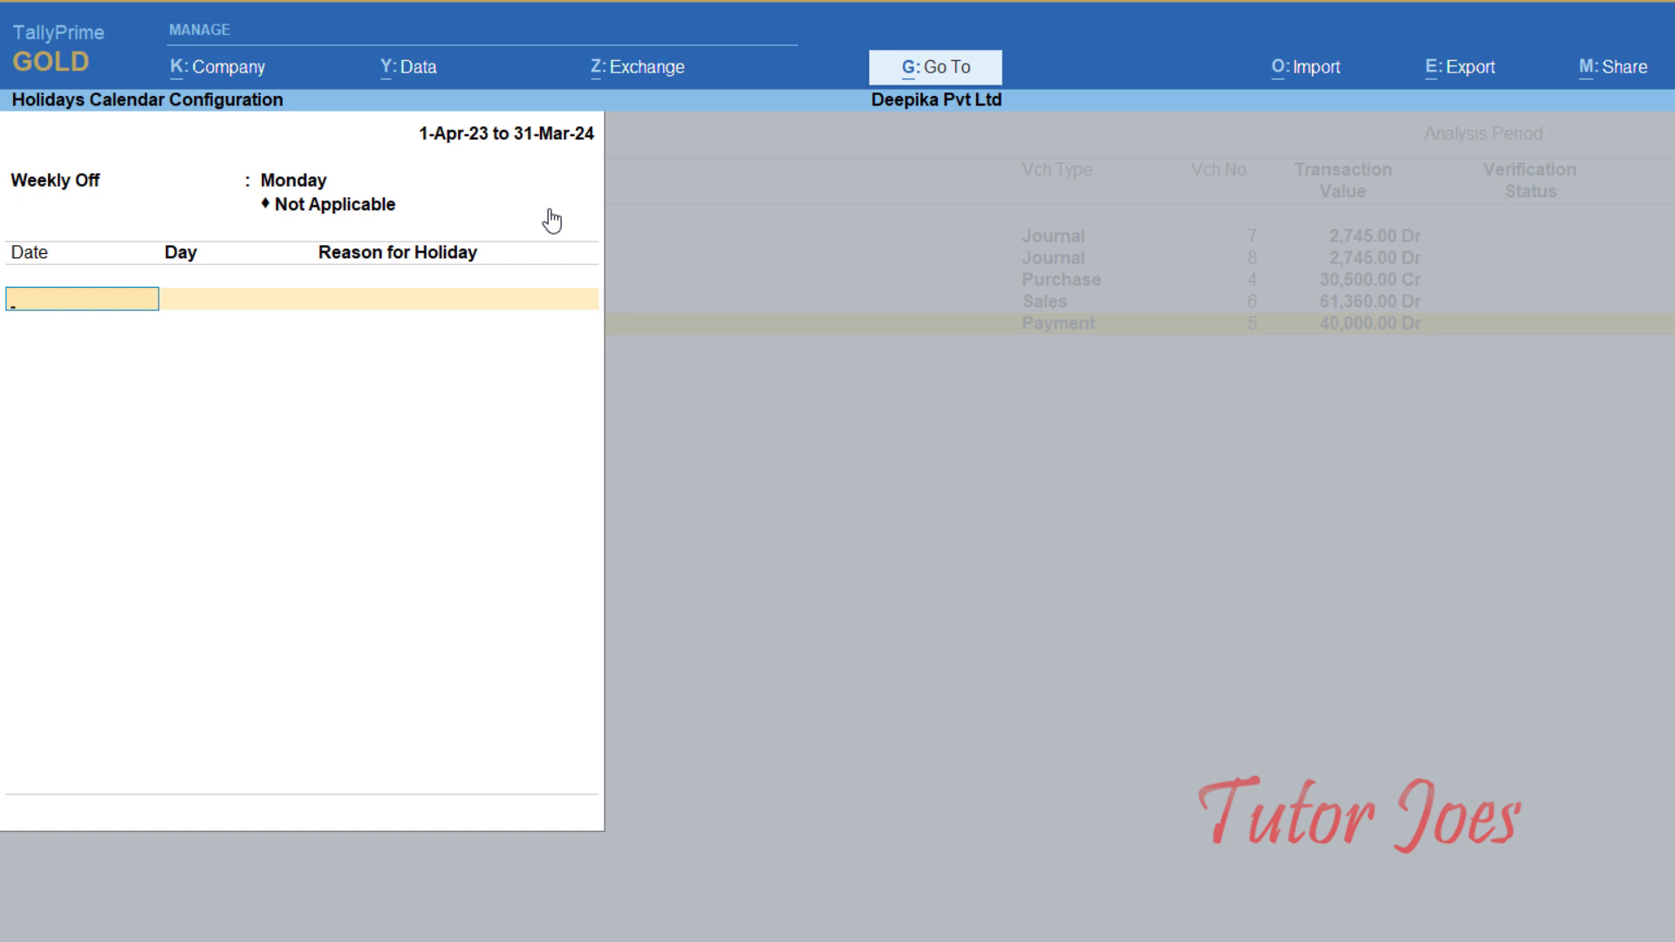
Step: Add 14-Aug-23 to the holiday calendar with the reason "Holiday" and accept the configuration
{"action": "type", "text": "12-8"}
{"action": "key", "text": "Return"}
{"action": "key", "text": "BackSpace"}
{"action": "type", "text": "14.8"}
{"action": "key", "text": "Return"}
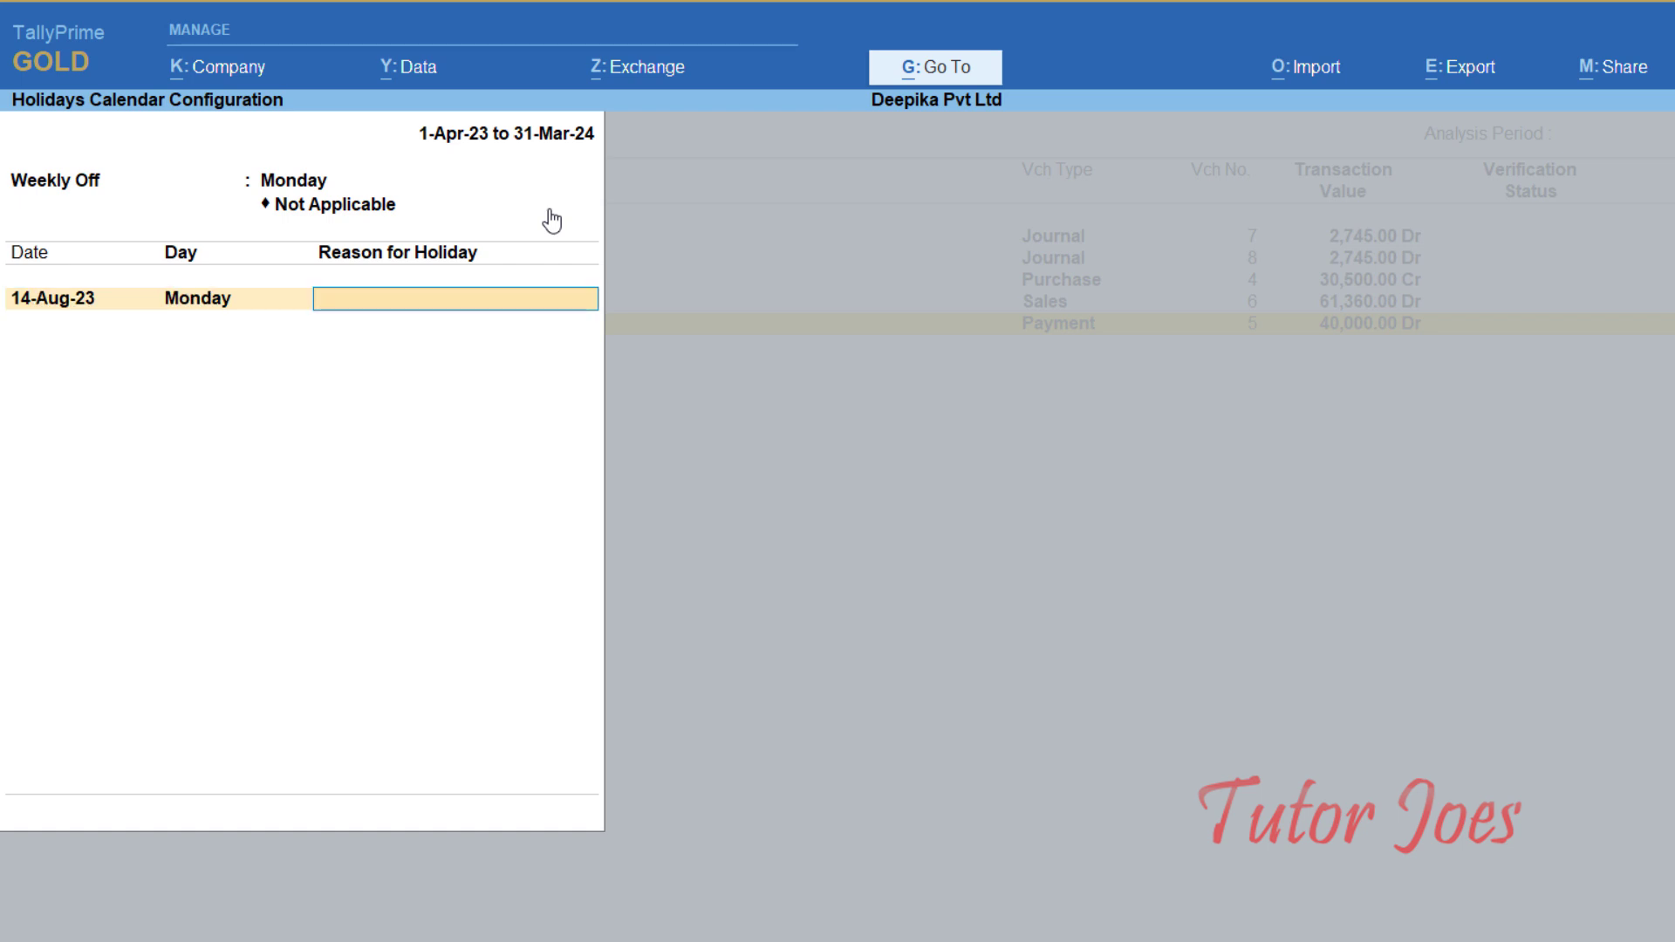
{"action": "type", "text": "Holiday"}
{"action": "key", "text": "Return"}
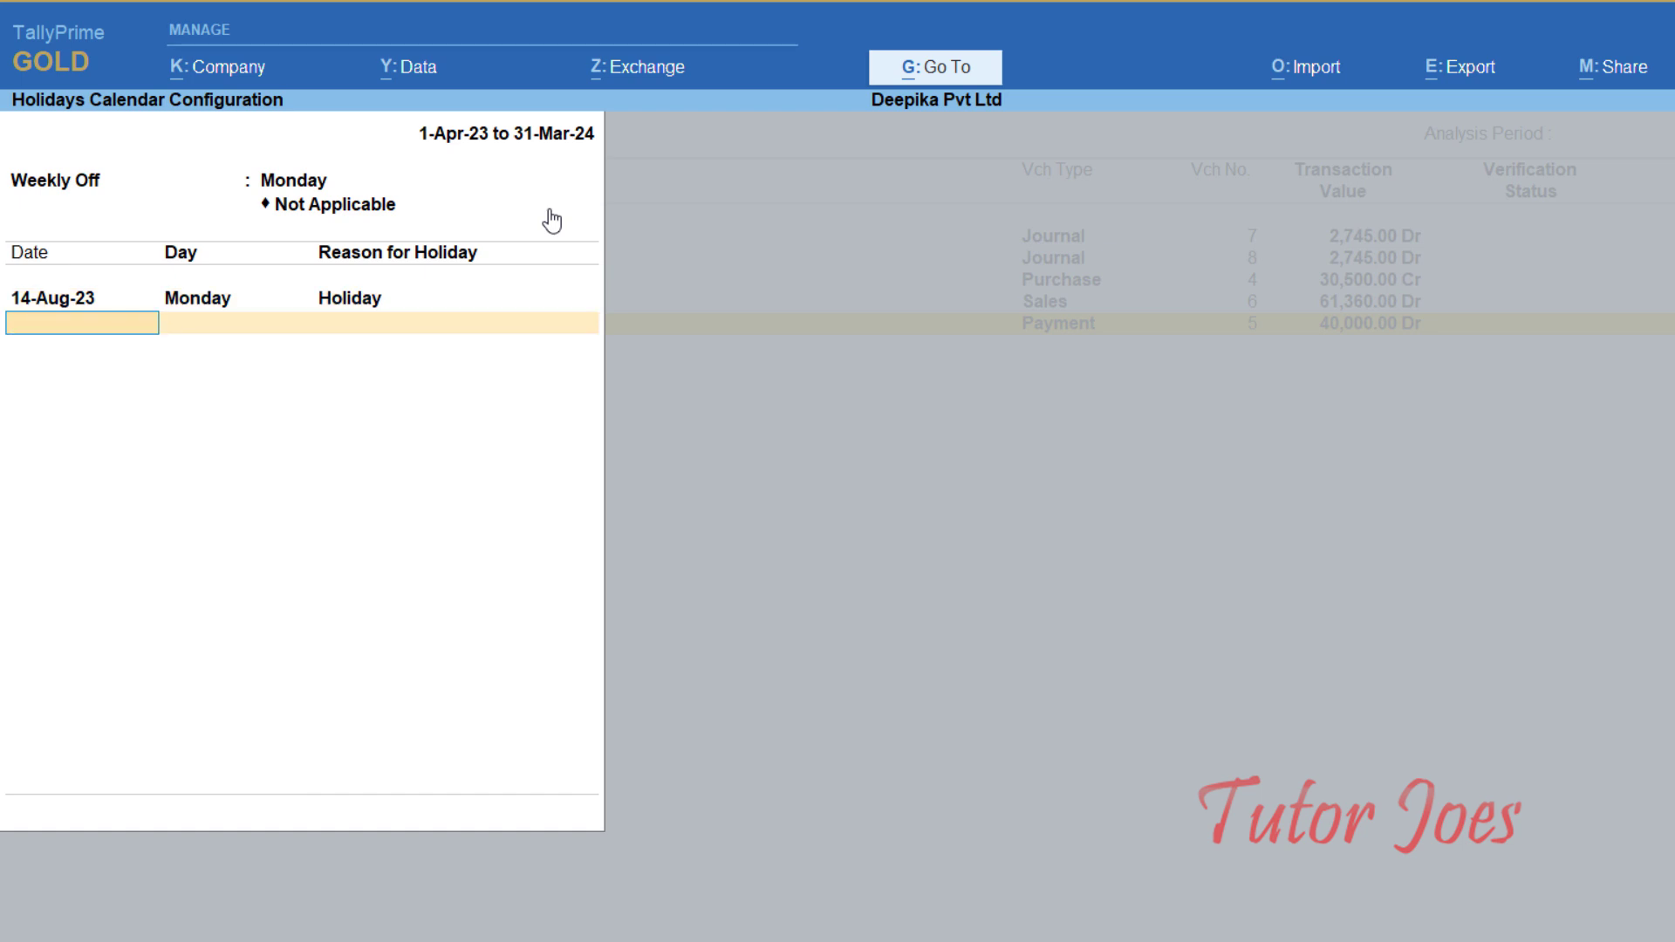
{"action": "key", "text": "Return"}
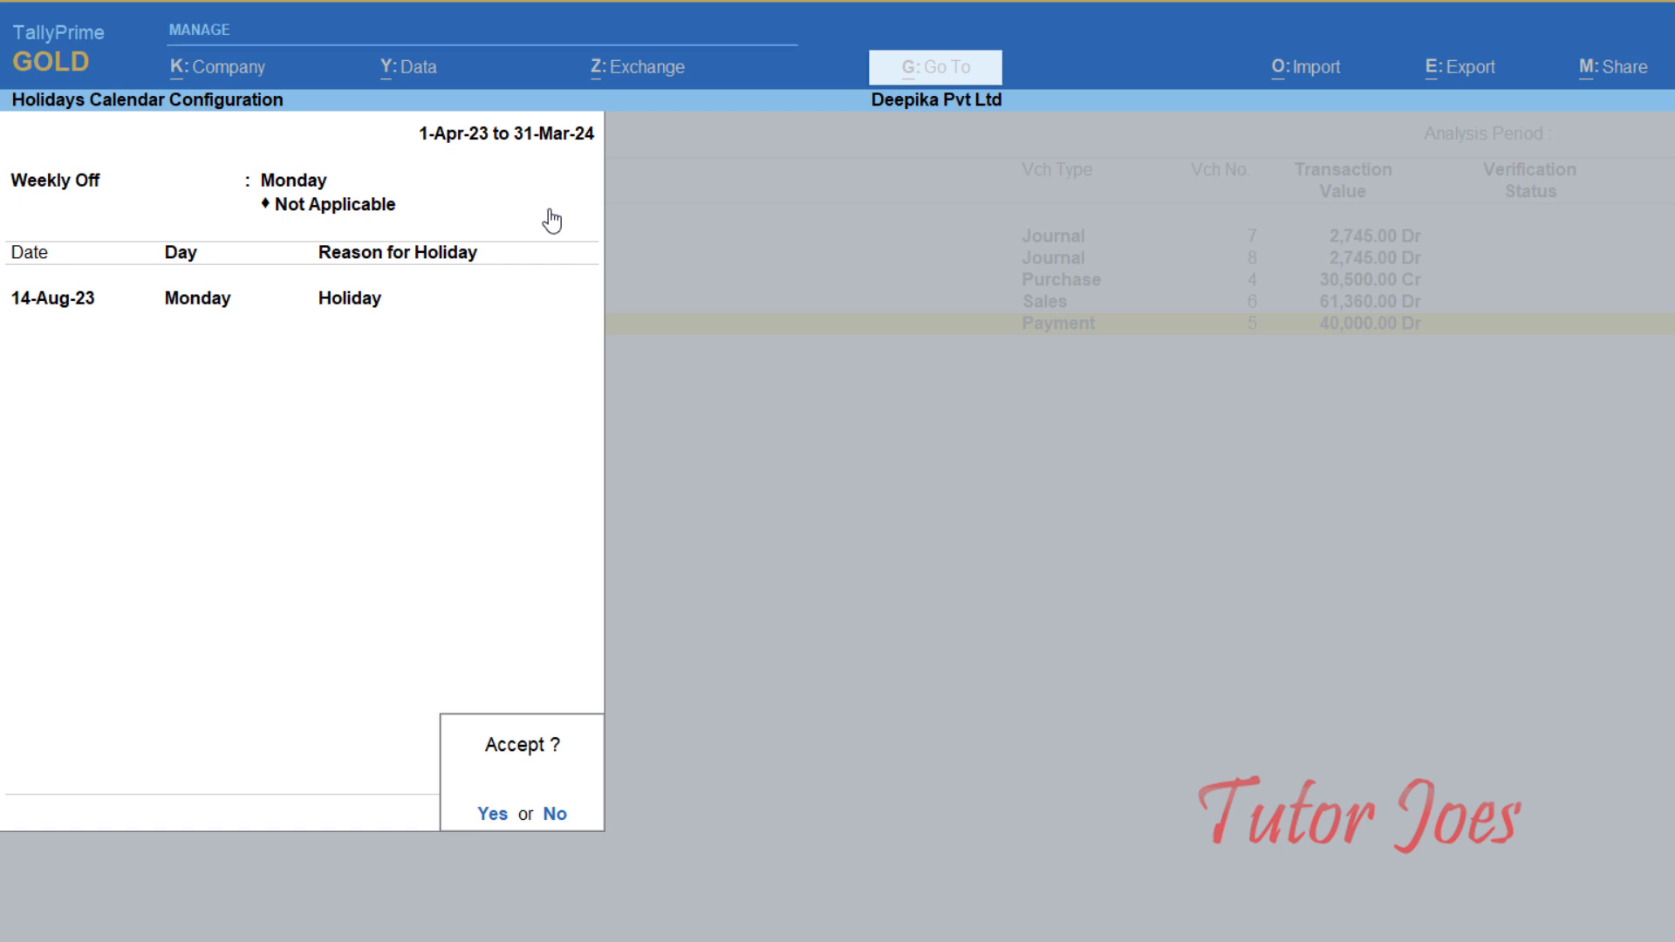
{"action": "key", "text": "Return"}
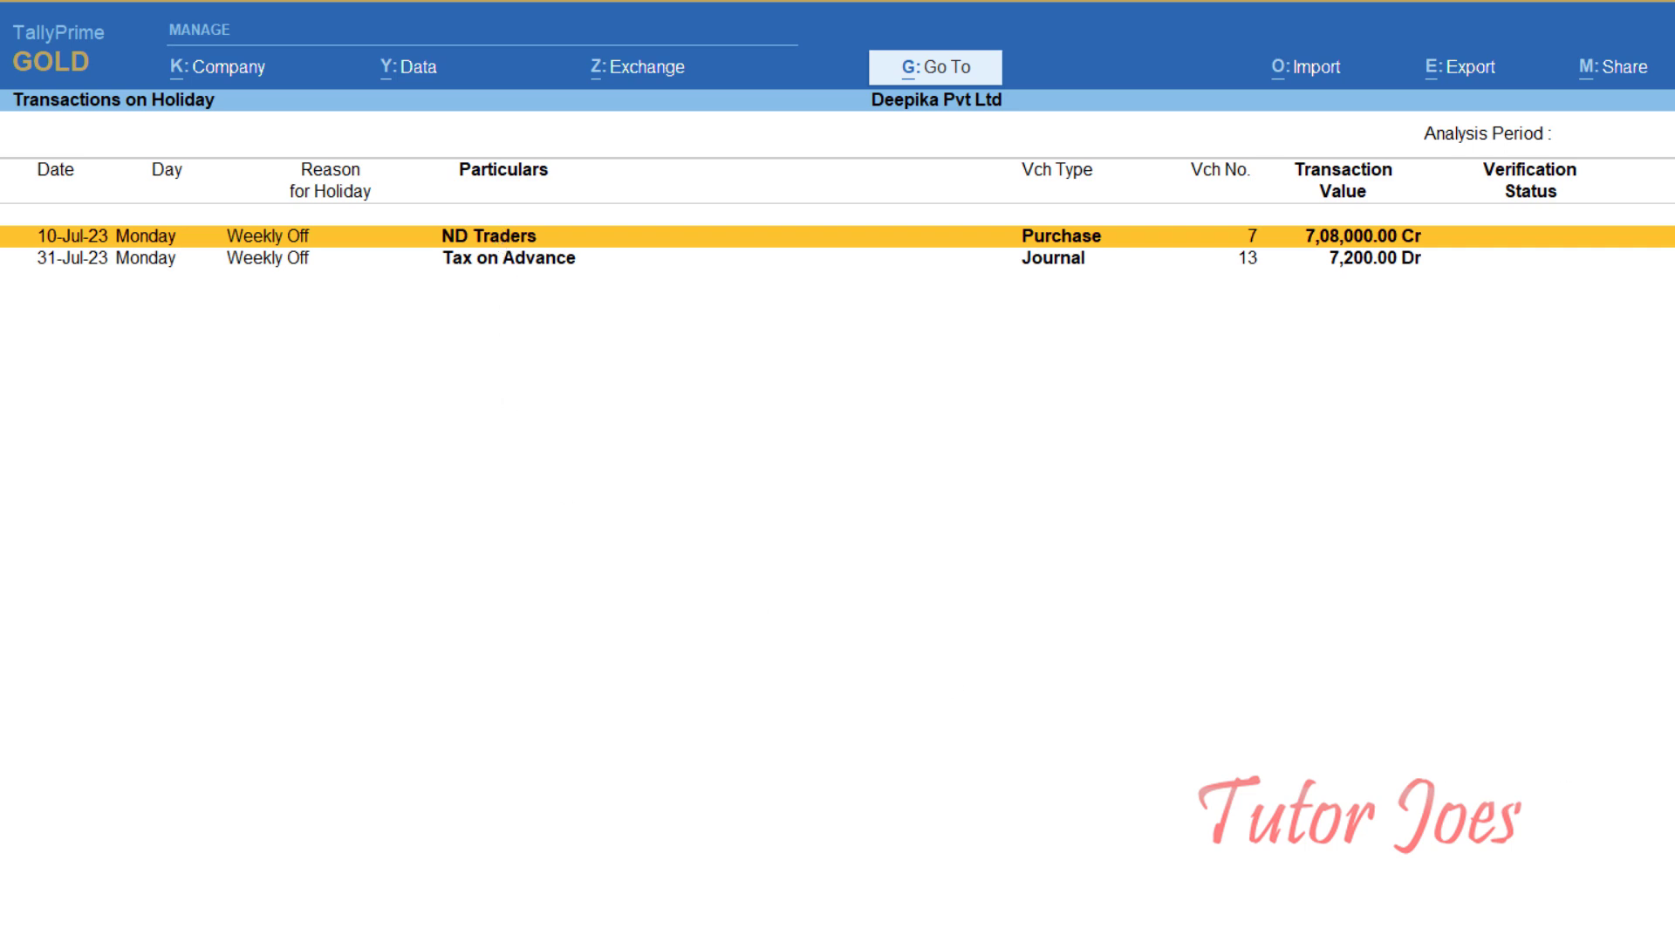
Step: Reopen the holiday calendar configuration to view the weekly off choices and quit without saving
{"action": "key", "text": "F6"}
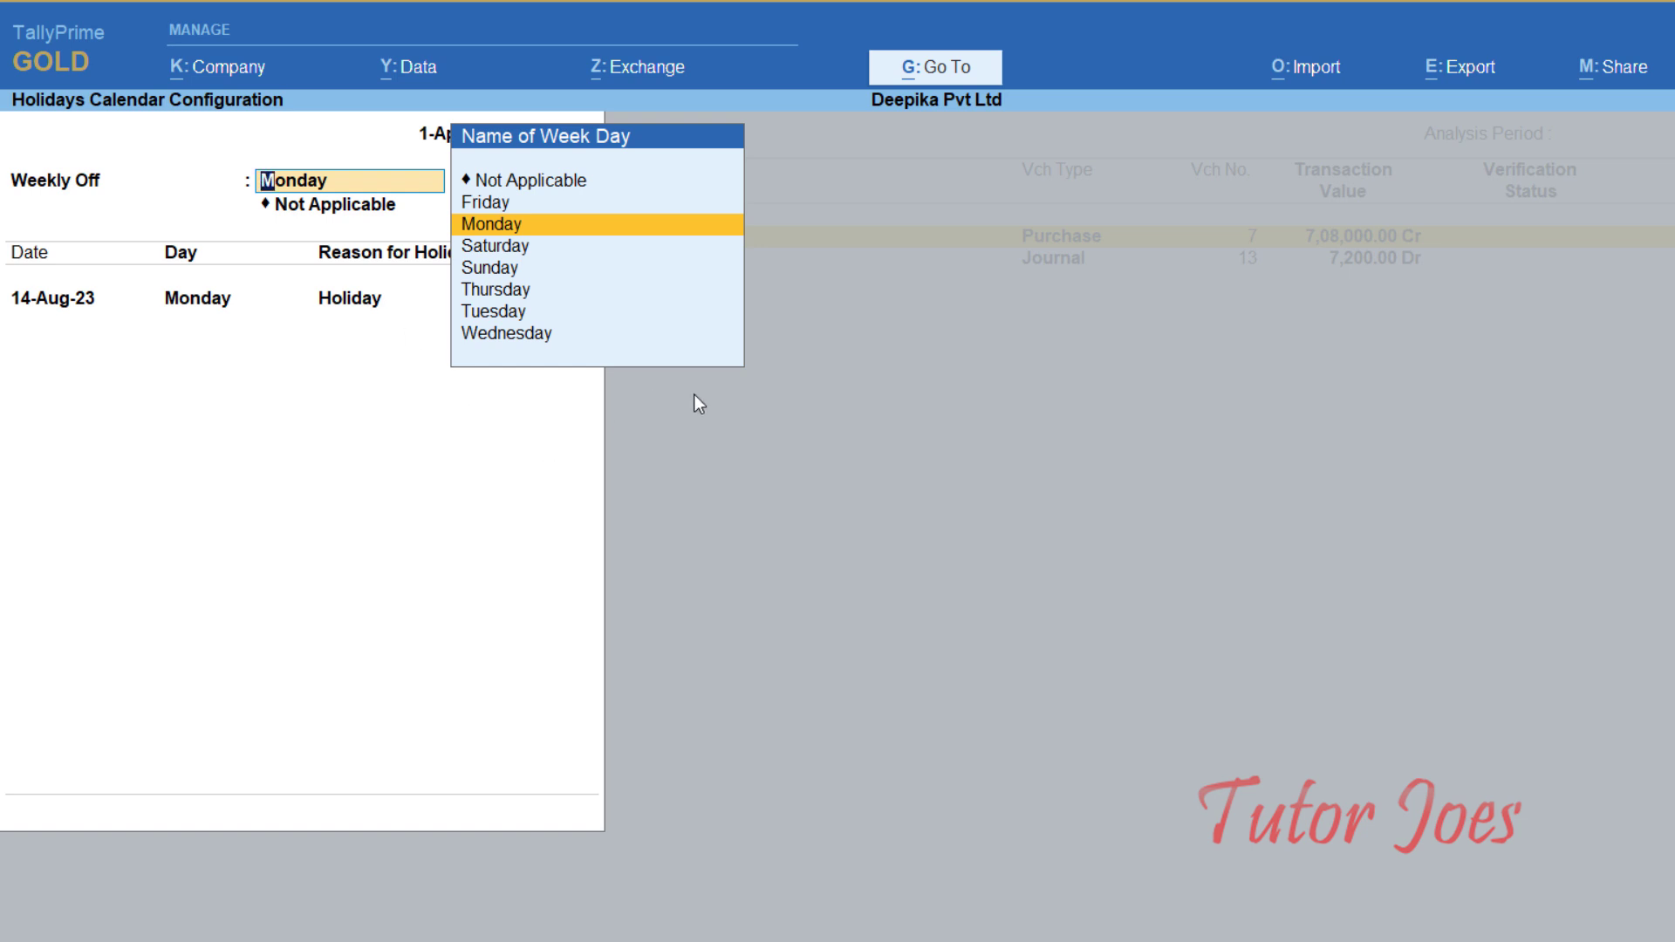
{"action": "key", "text": "Escape"}
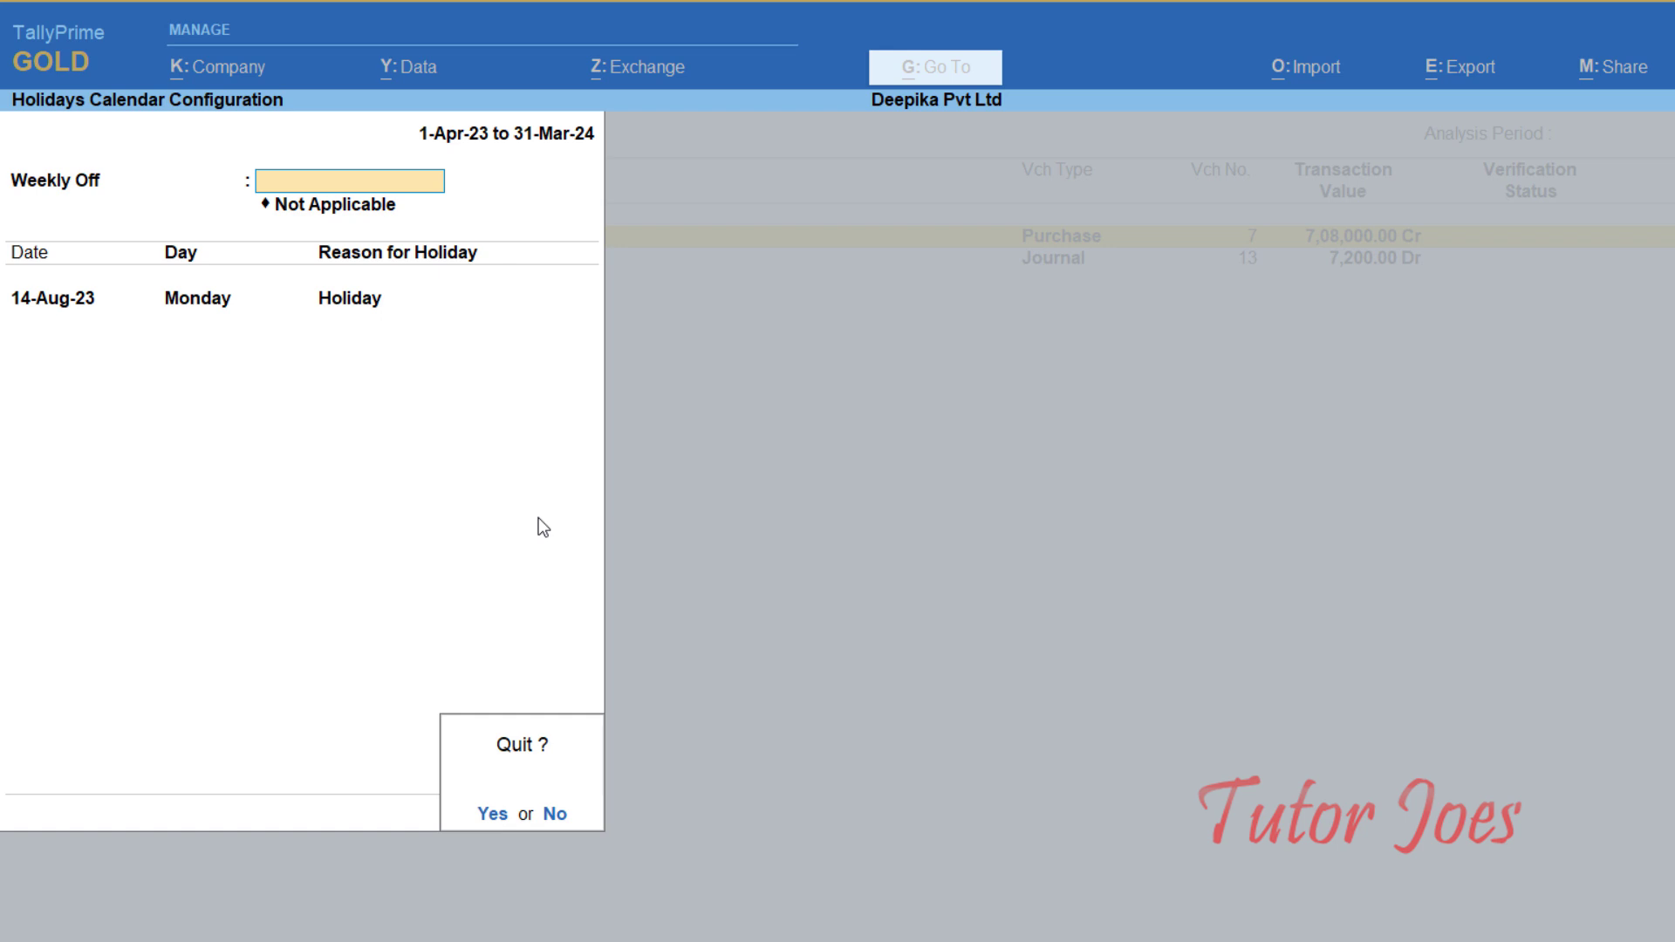
{"action": "key", "text": "y"}
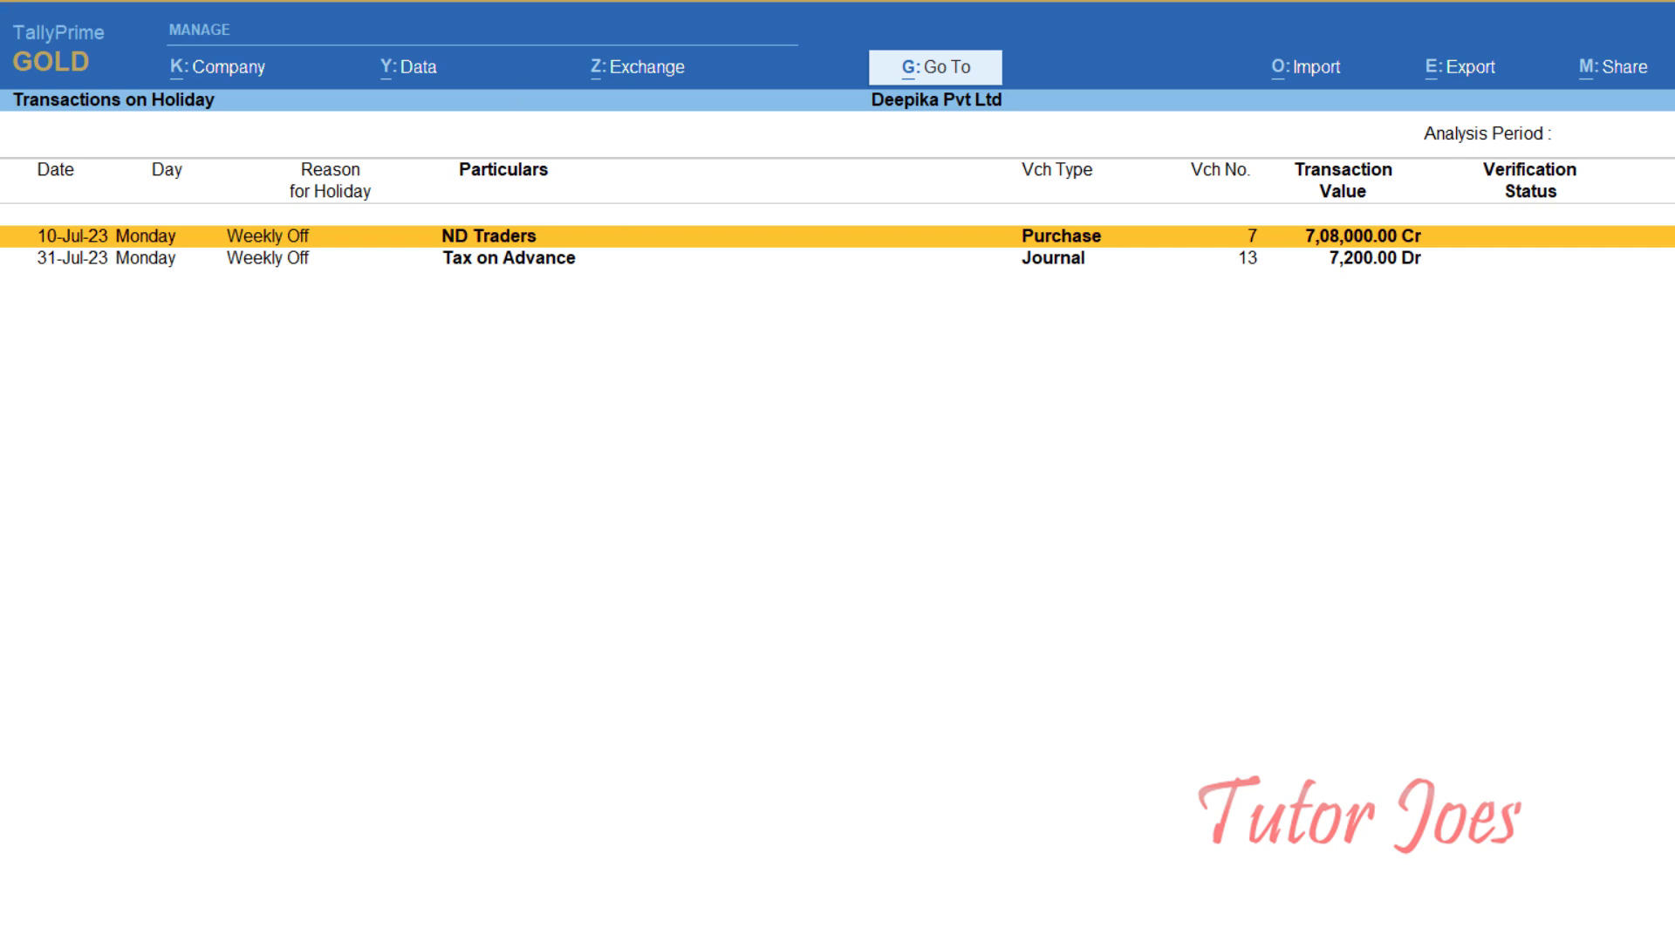
Step: Open the holiday report's configuration, keep the Verification Status filter at Any and set Show Verification Note to Yes
{"action": "key", "text": "F12"}
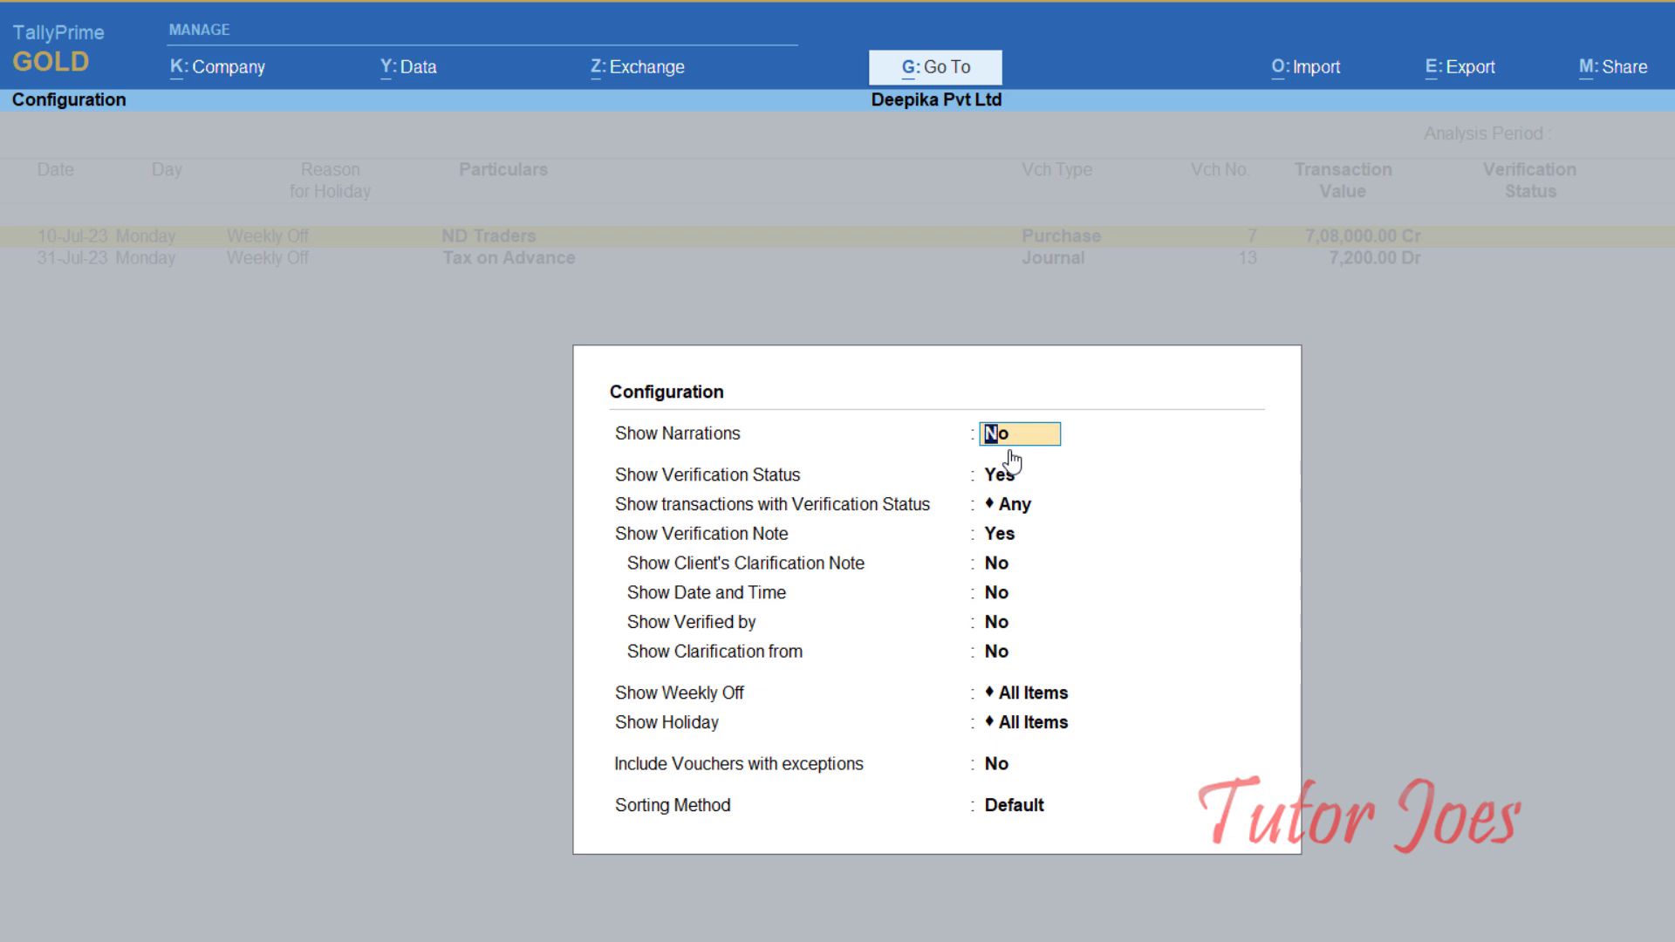
{"action": "key", "text": "Return"}
{"action": "key", "text": "Return"}
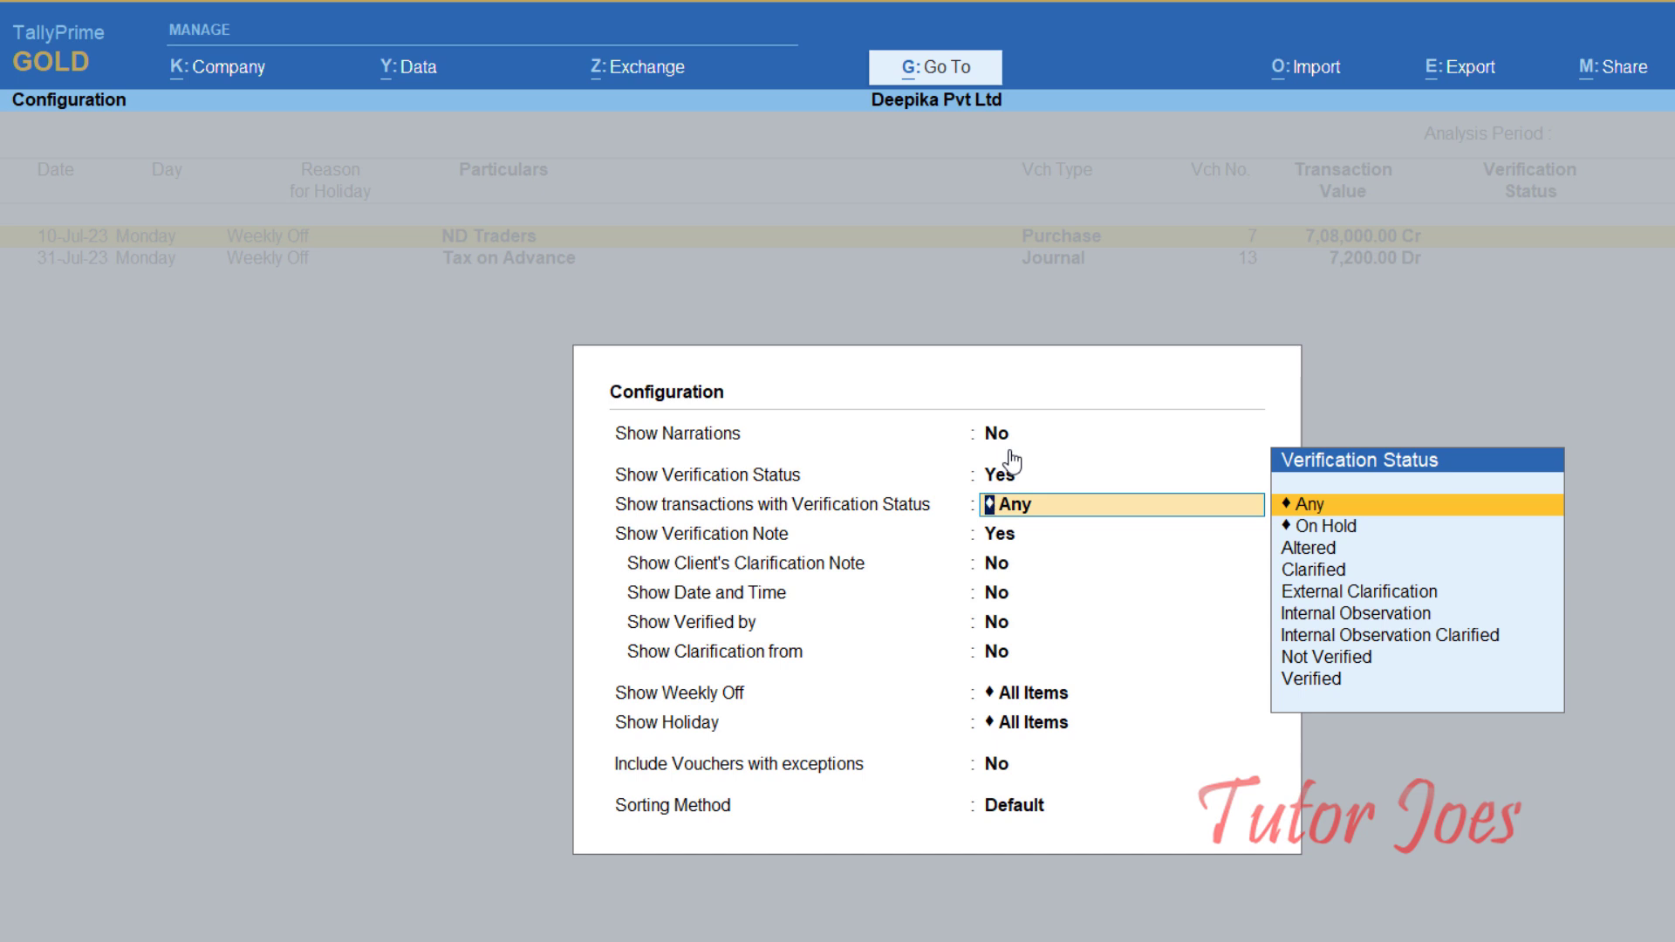
{"action": "key", "text": "Return"}
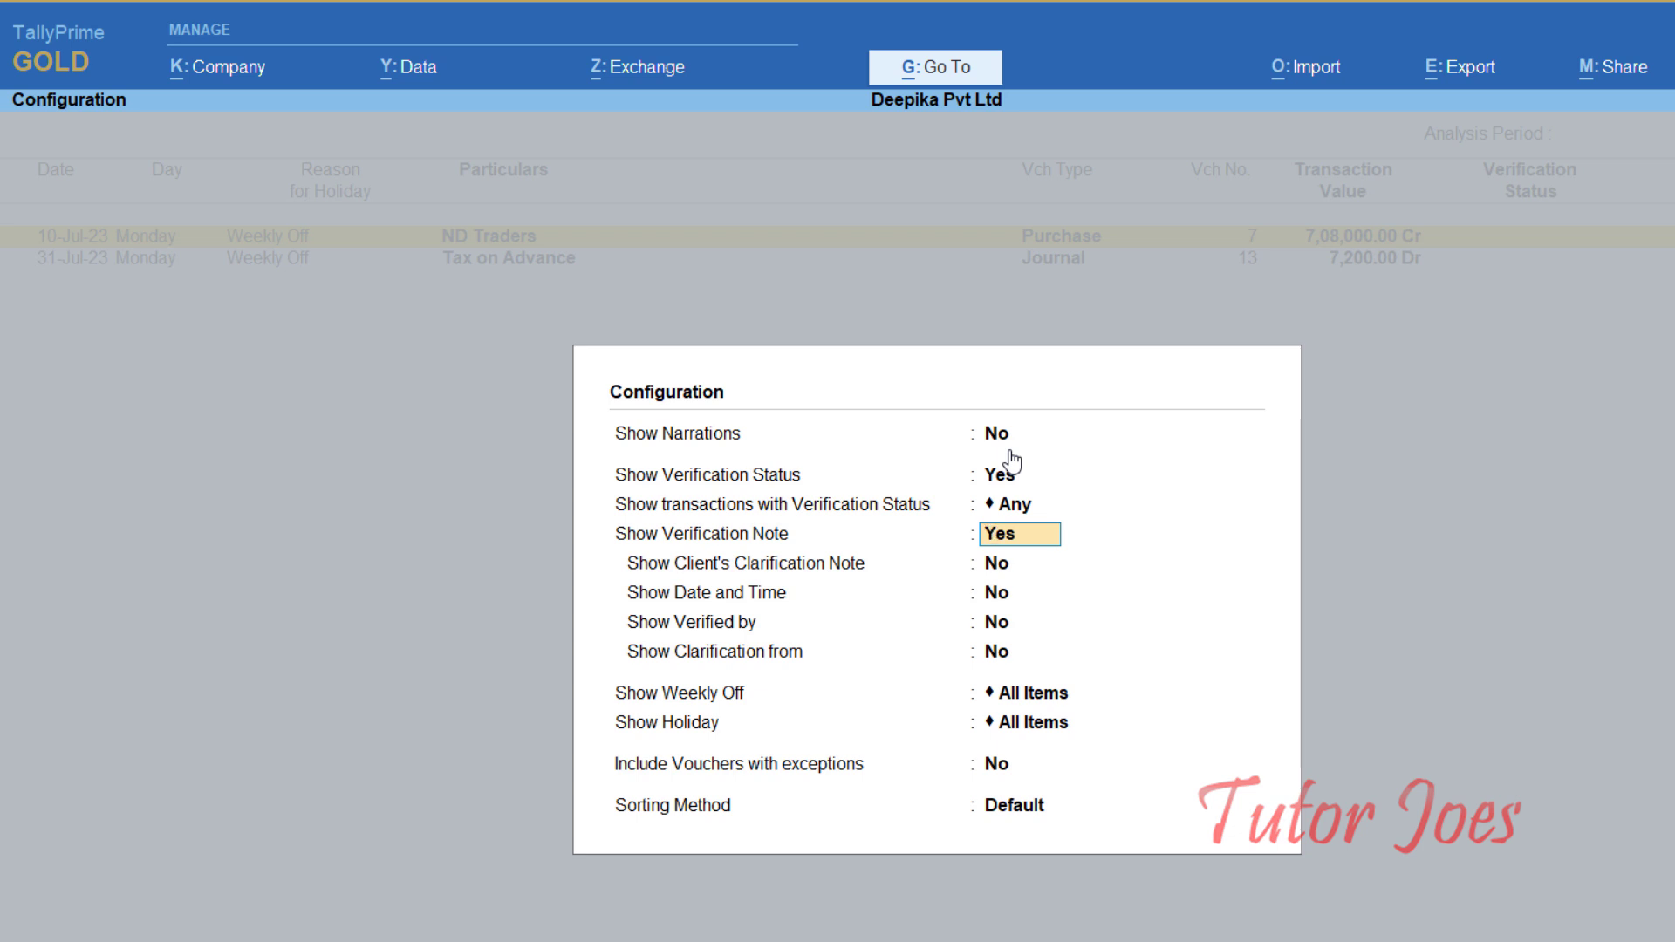
{"action": "type", "text": "yes"}
{"action": "key", "text": "Return"}
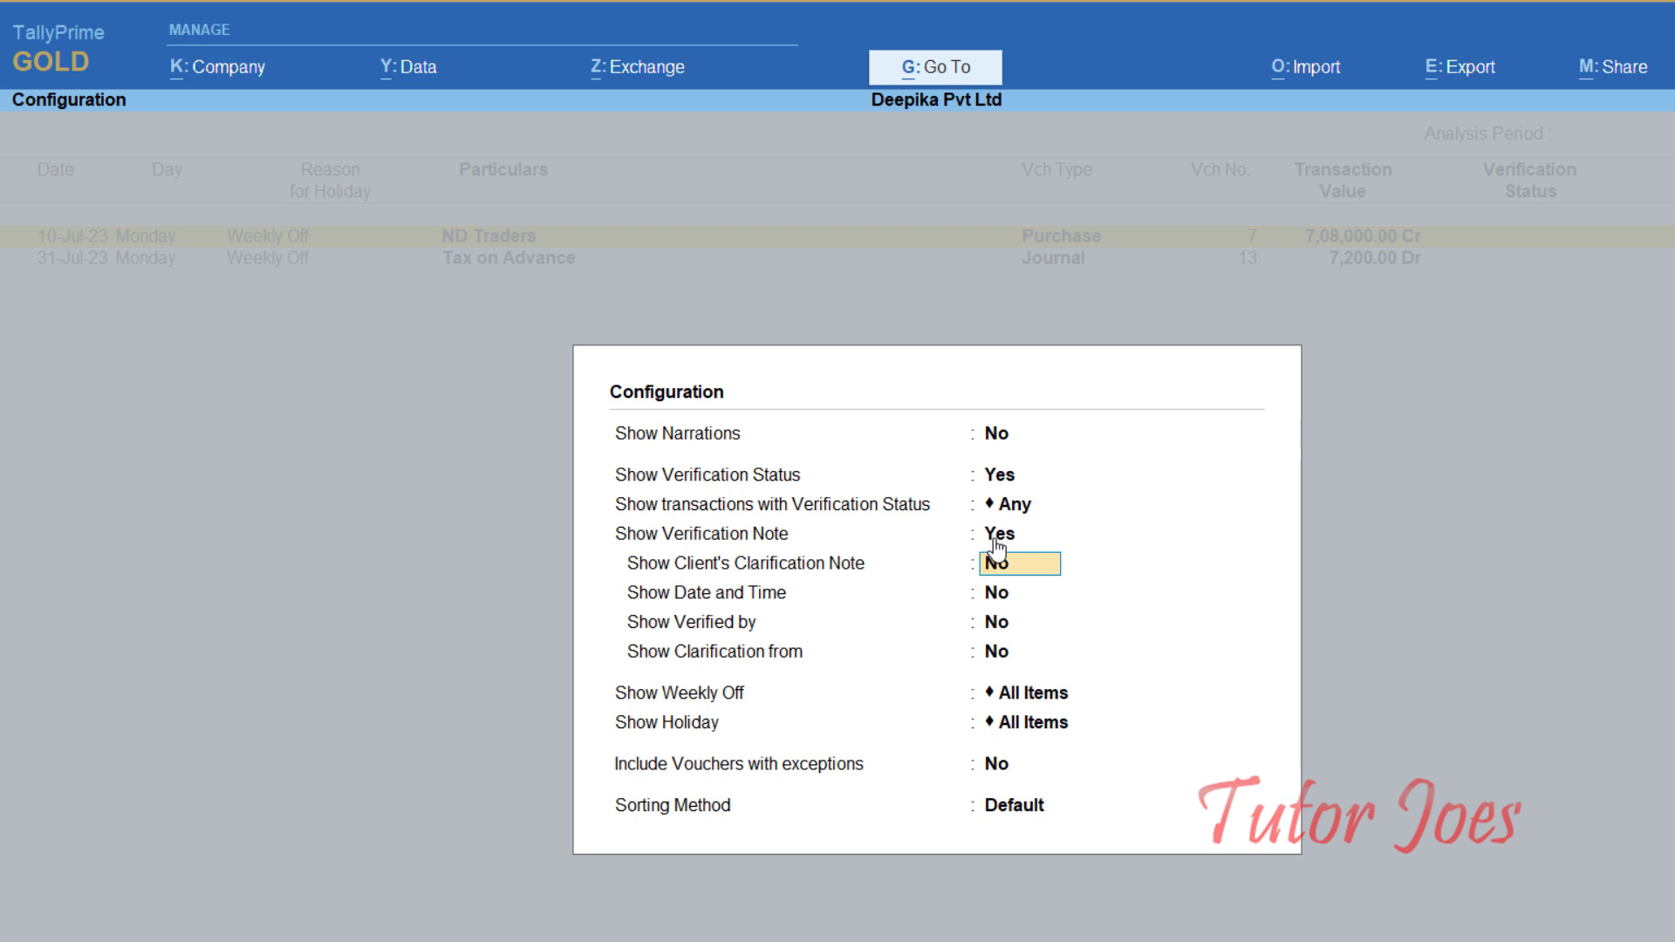
Step: Set the report to show the client's clarification note, date and time, verified by and clarification from
{"action": "type", "text": "yes"}
{"action": "key", "text": "Return"}
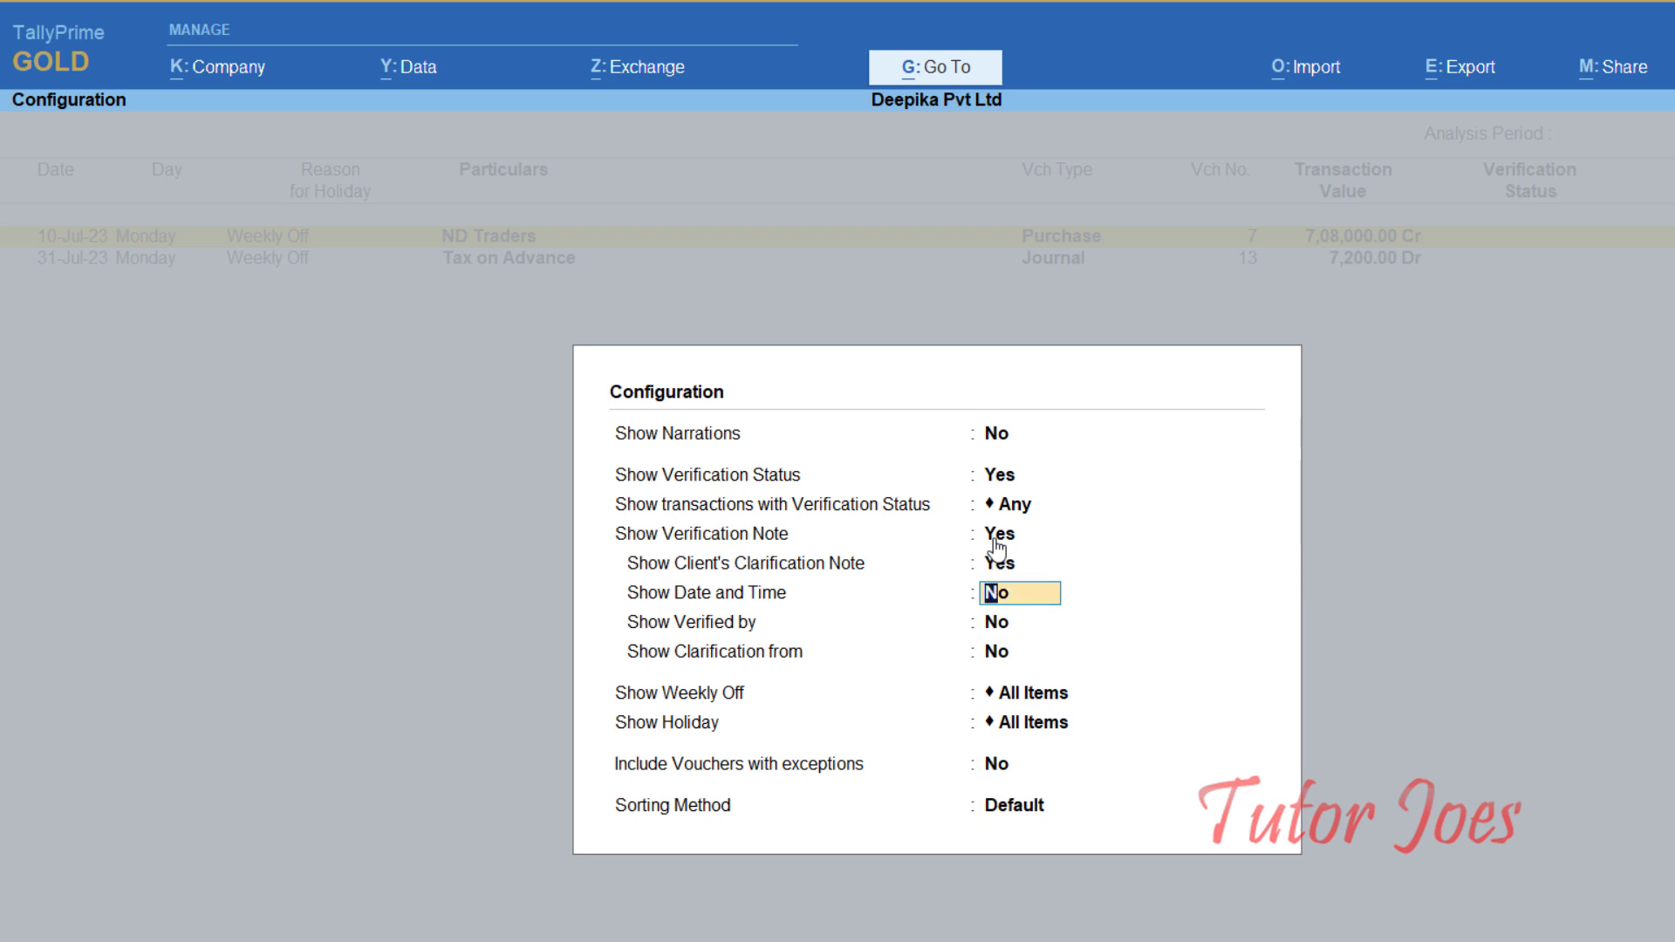
{"action": "type", "text": "yes"}
{"action": "key", "text": "Return"}
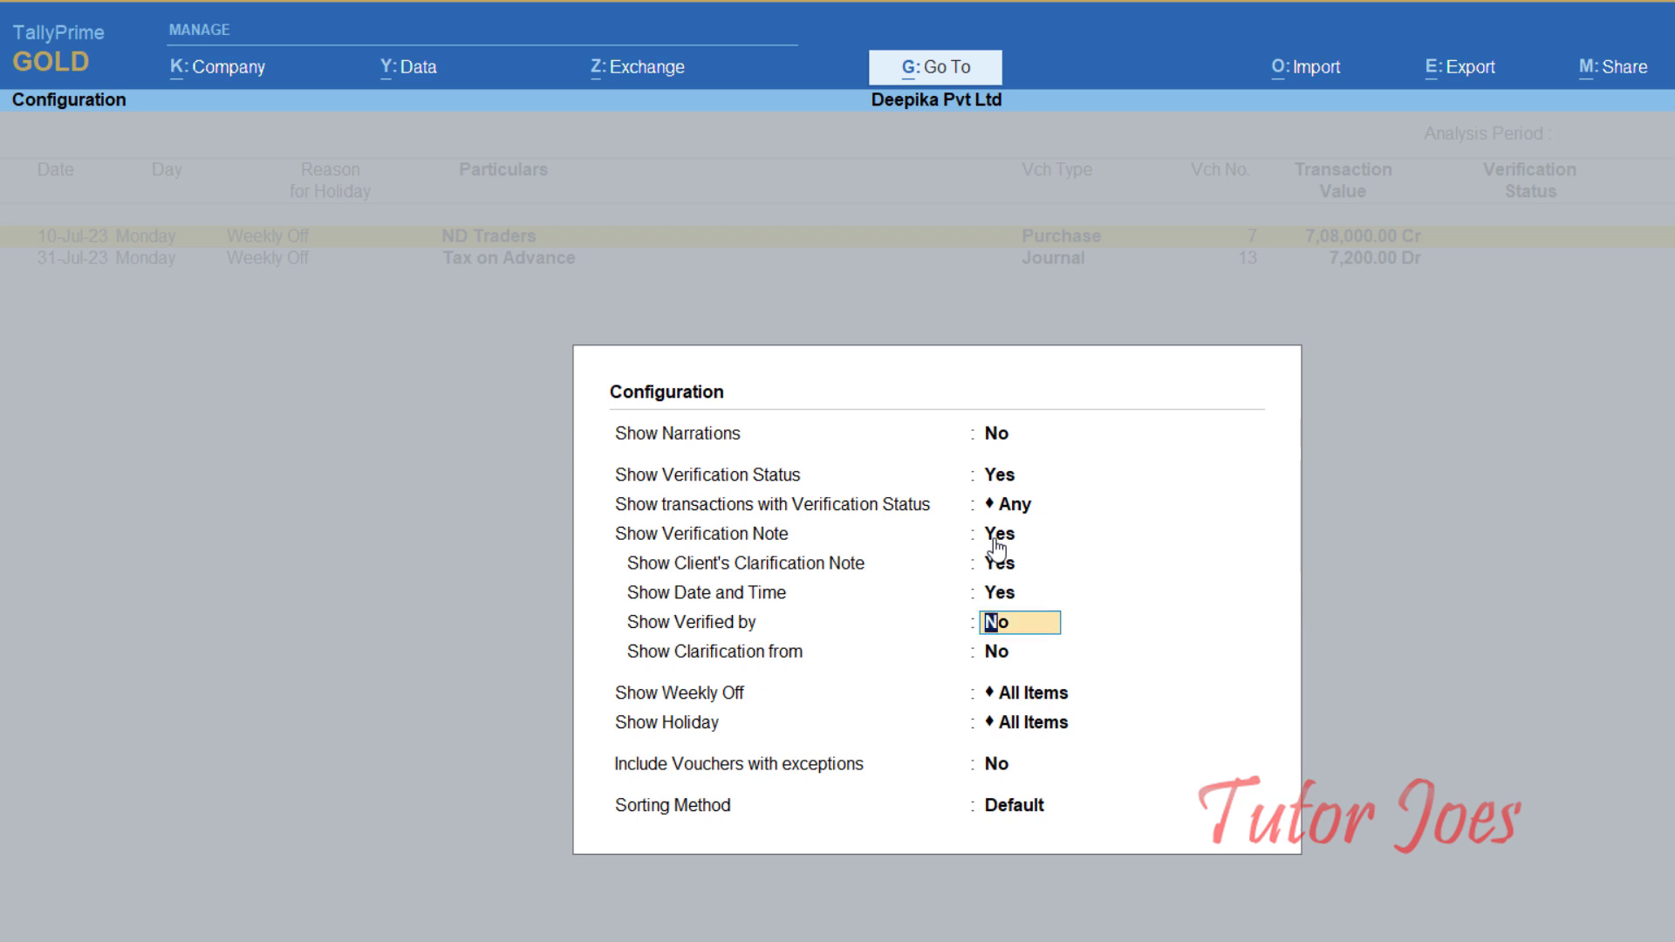
{"action": "type", "text": "yes"}
{"action": "key", "text": "Return"}
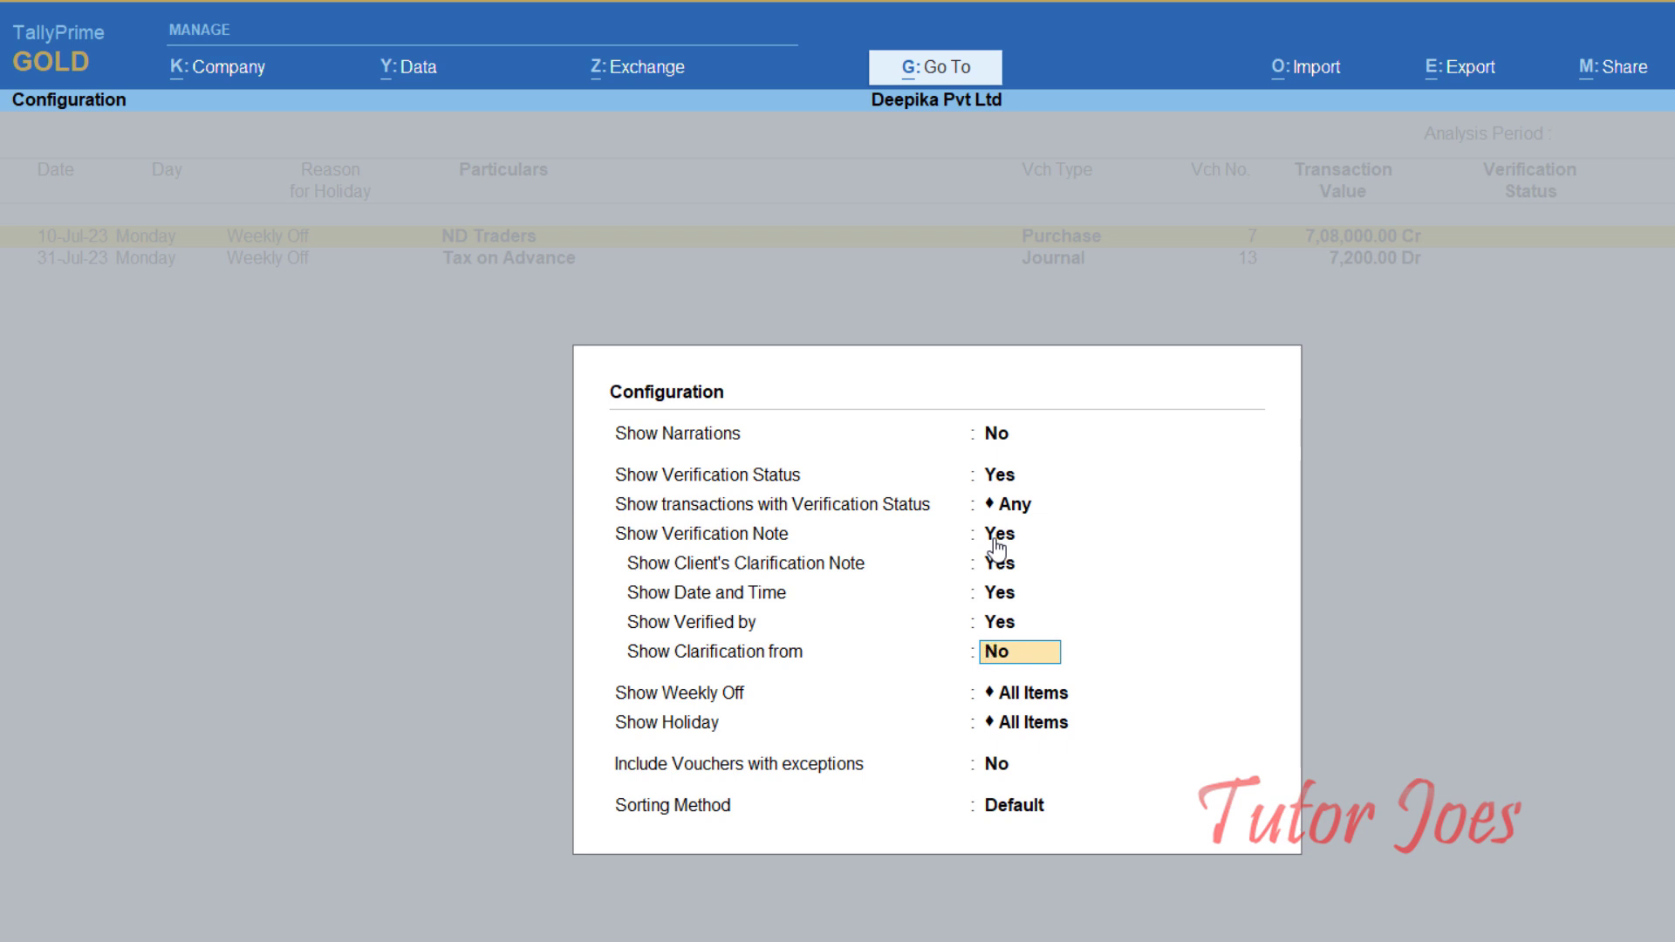
{"action": "type", "text": "yes"}
{"action": "key", "text": "Return"}
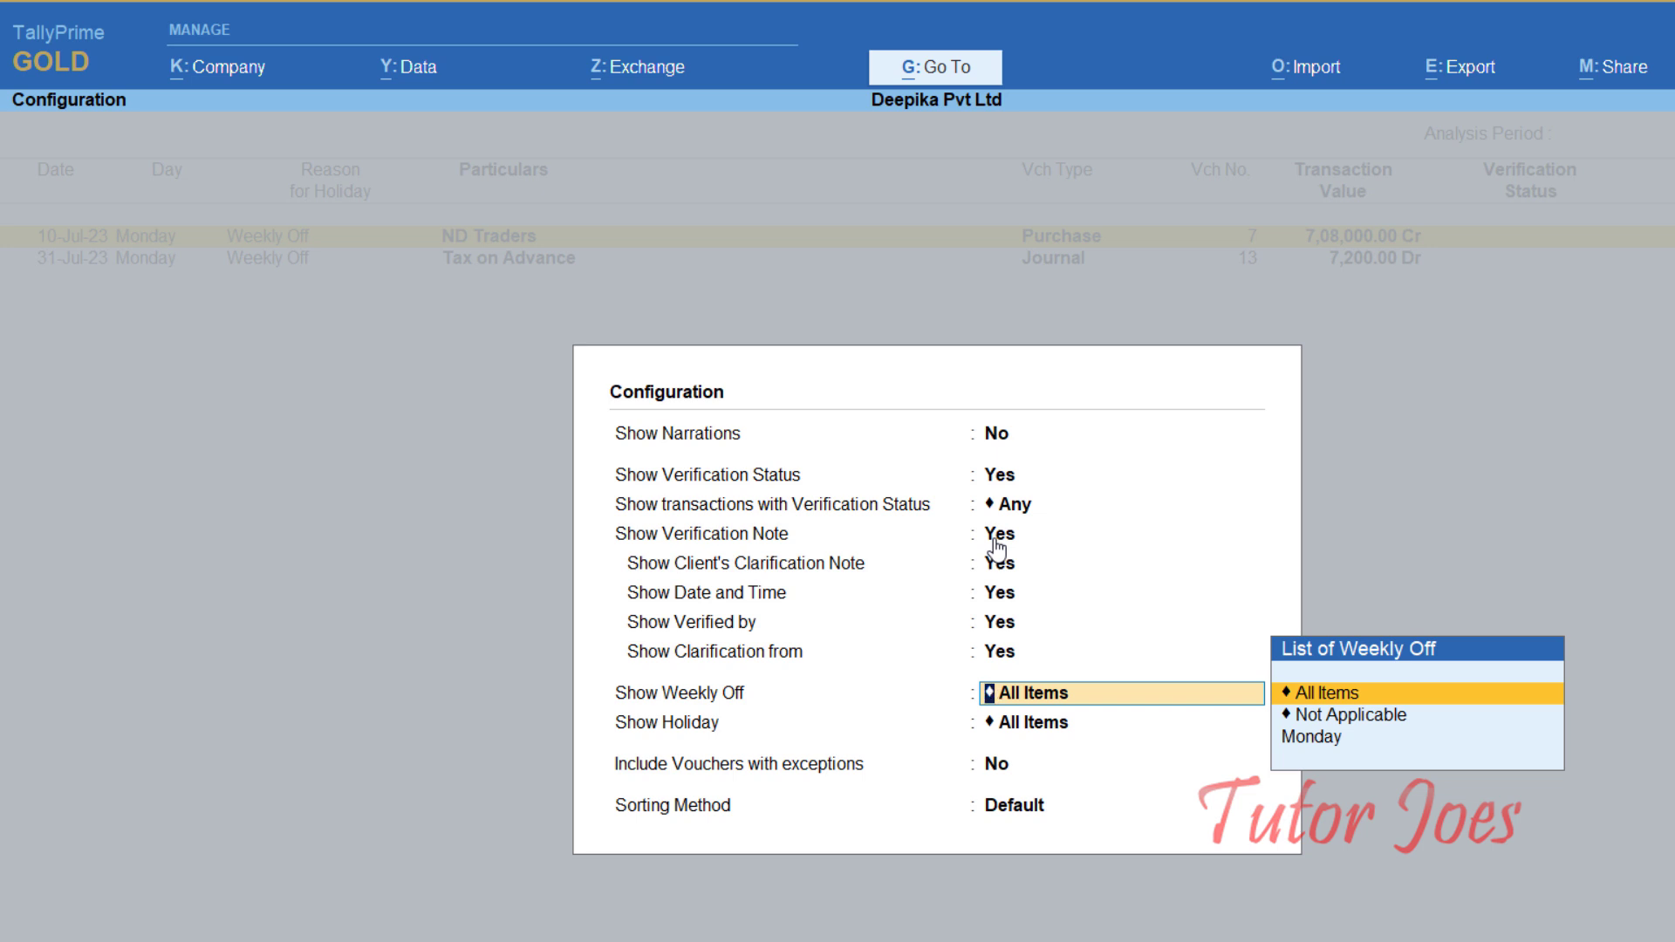
Step: Keep weekly offs and holidays at All Items, include vouchers with exceptions, apply Default sorting, and return to the Data Analysis list
{"action": "key", "text": "Down"}
{"action": "key", "text": "Down"}
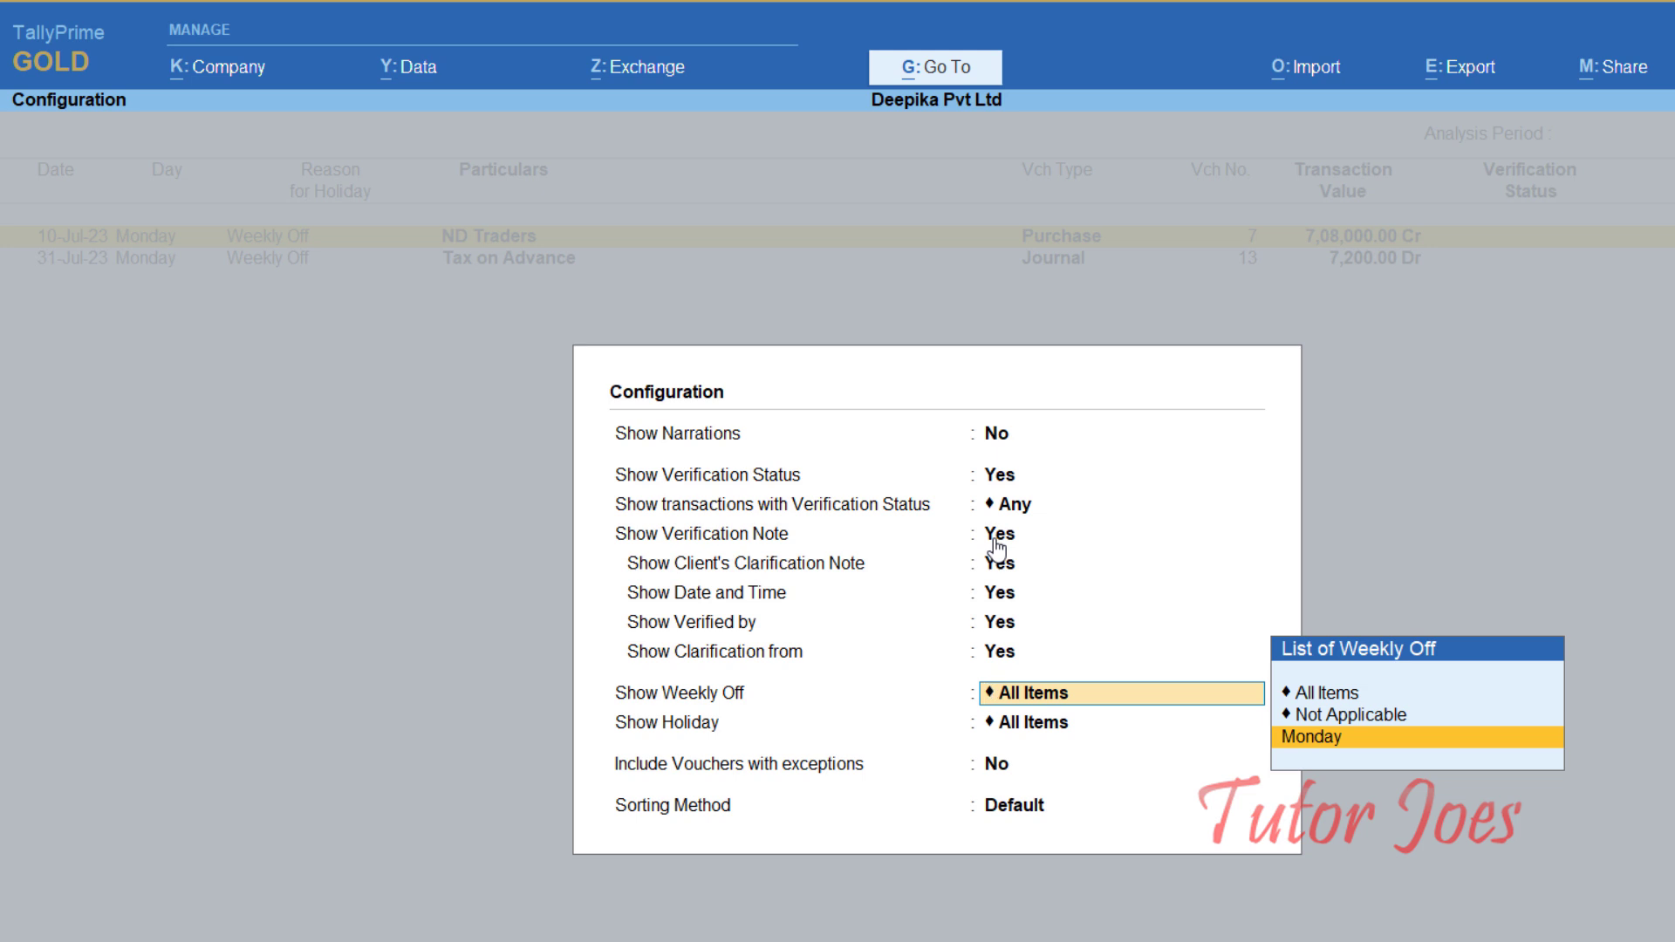
{"action": "key", "text": "Up"}
{"action": "key", "text": "Up"}
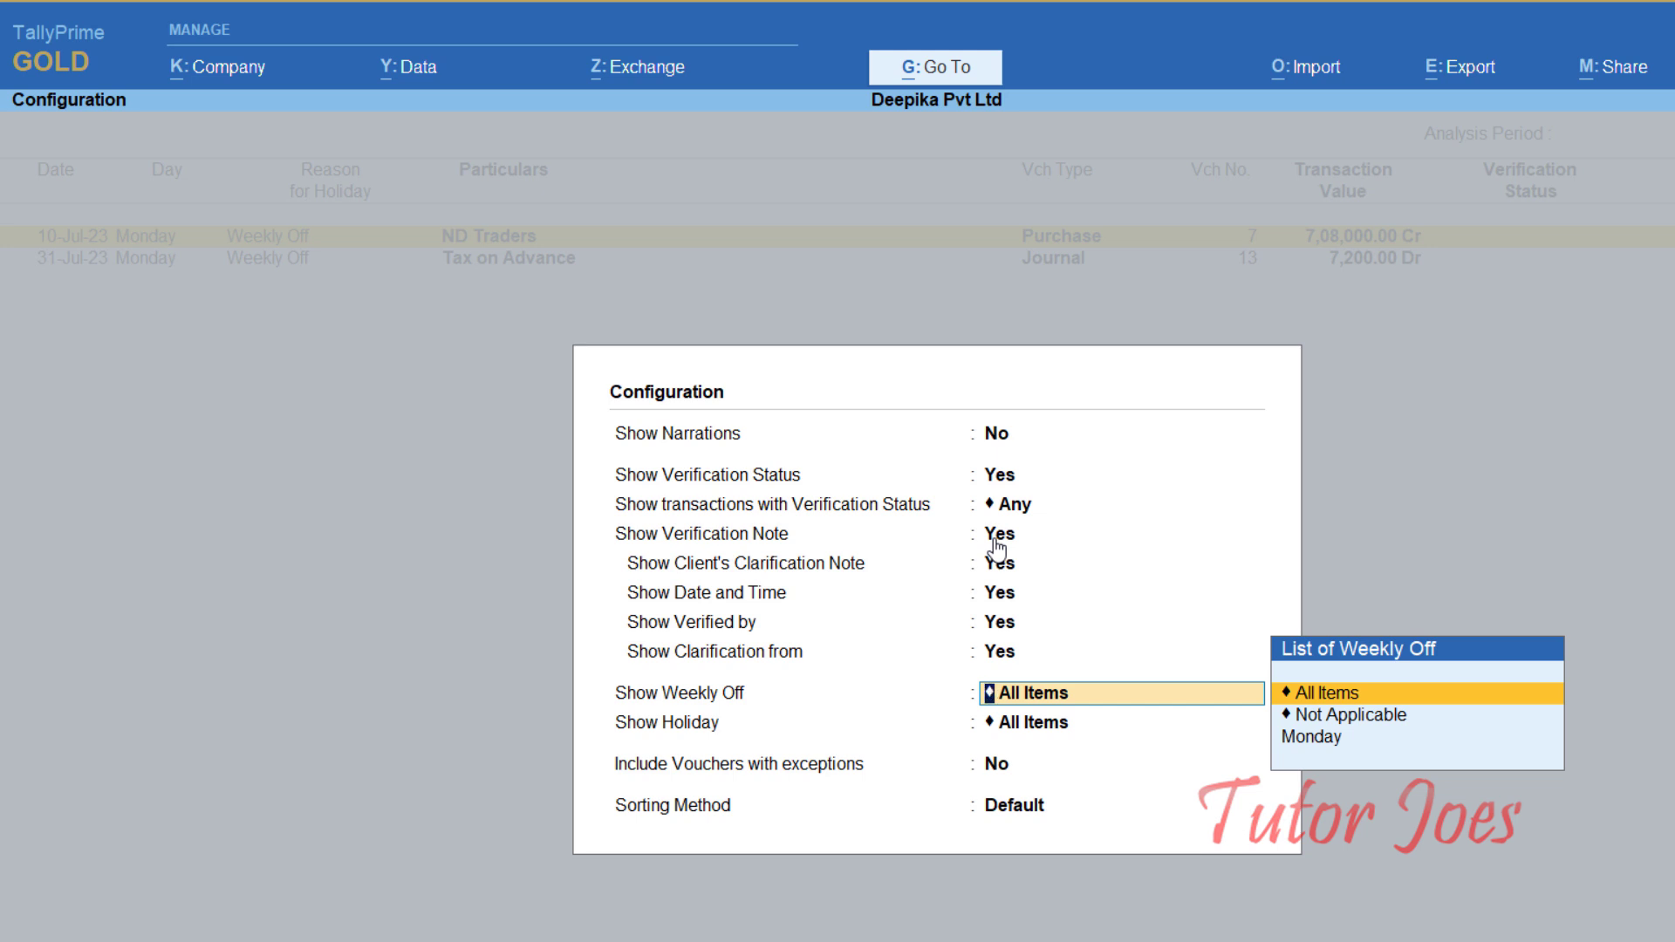
{"action": "key", "text": "Return"}
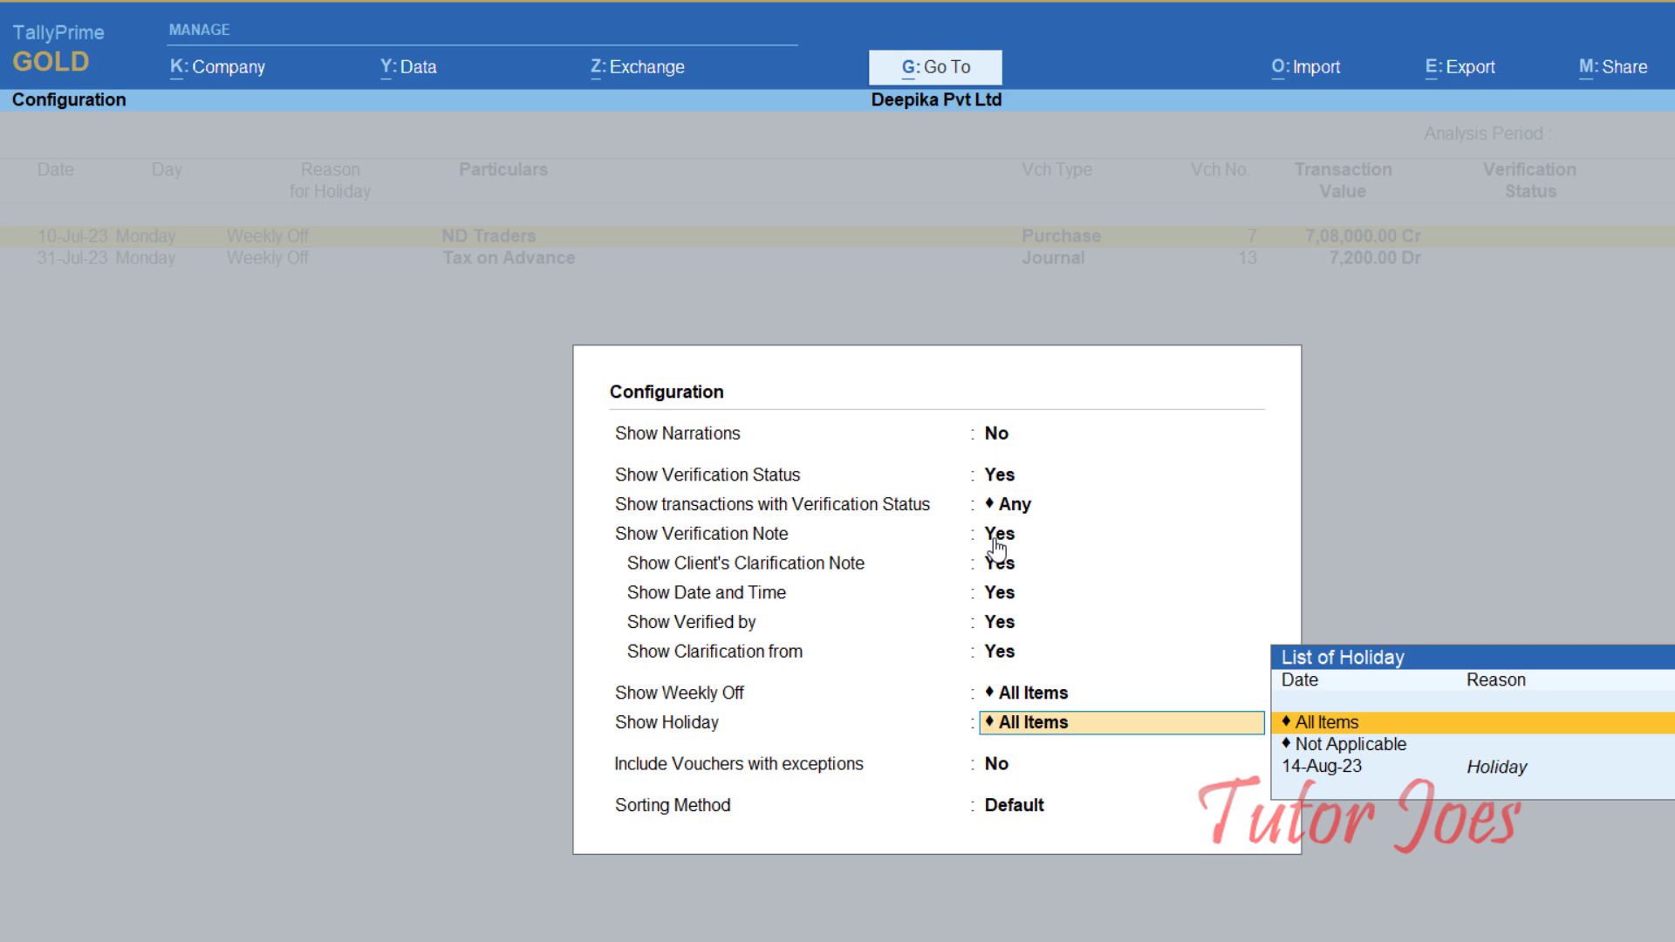
{"action": "key", "text": "Return"}
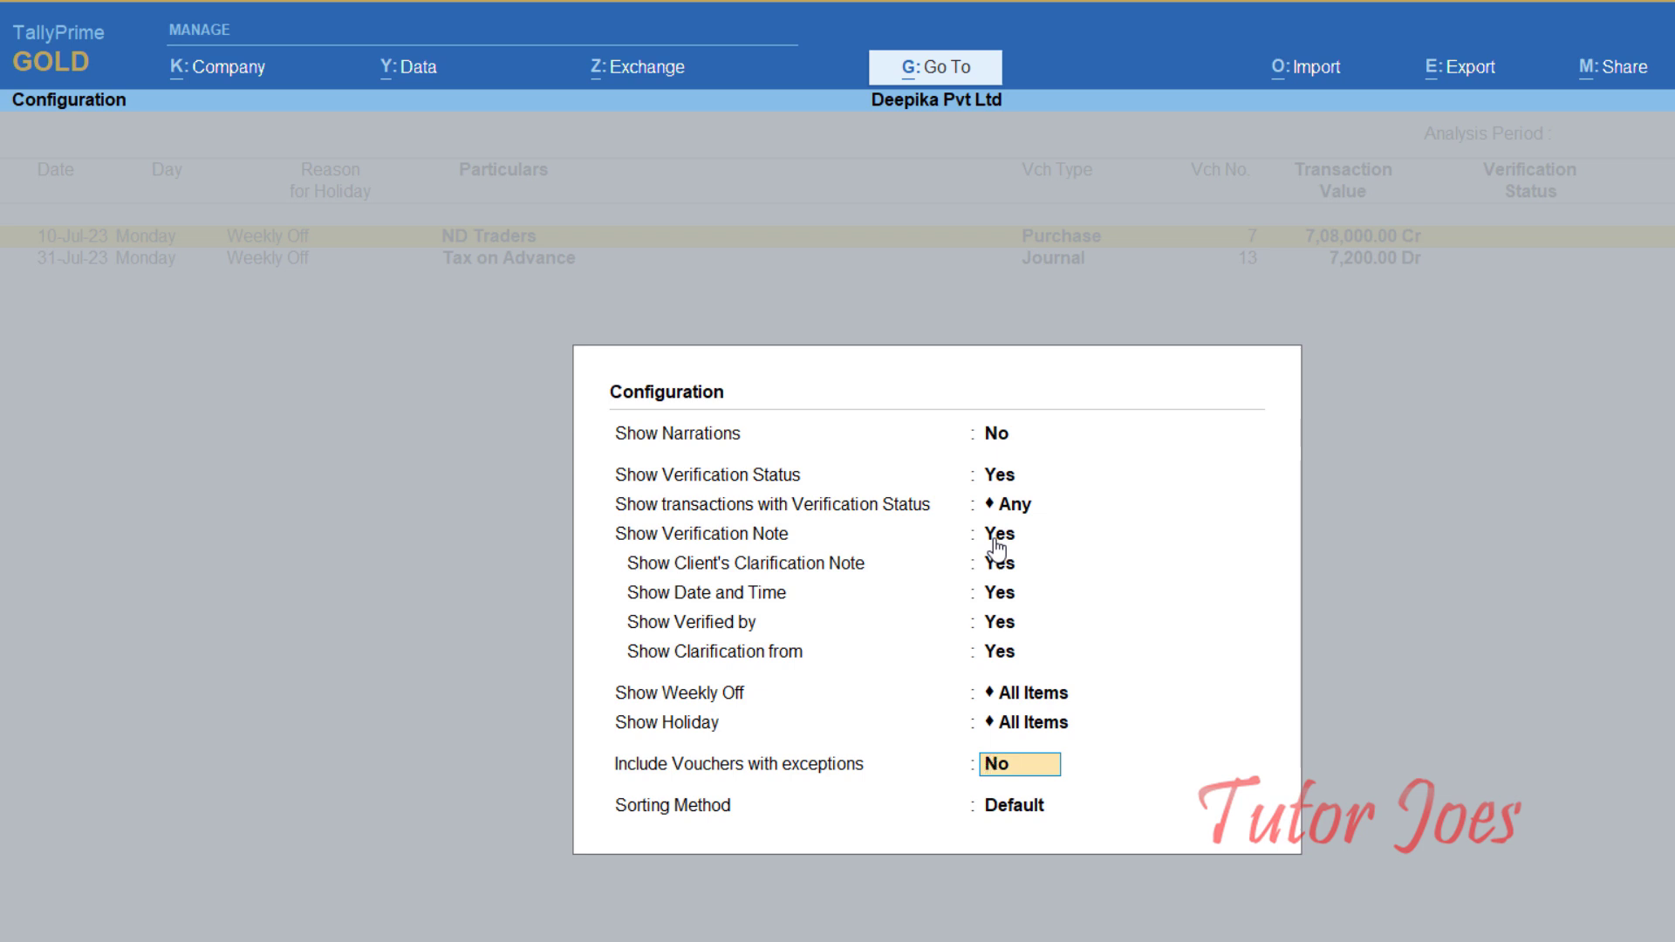
{"action": "type", "text": "yes"}
{"action": "key", "text": "Return"}
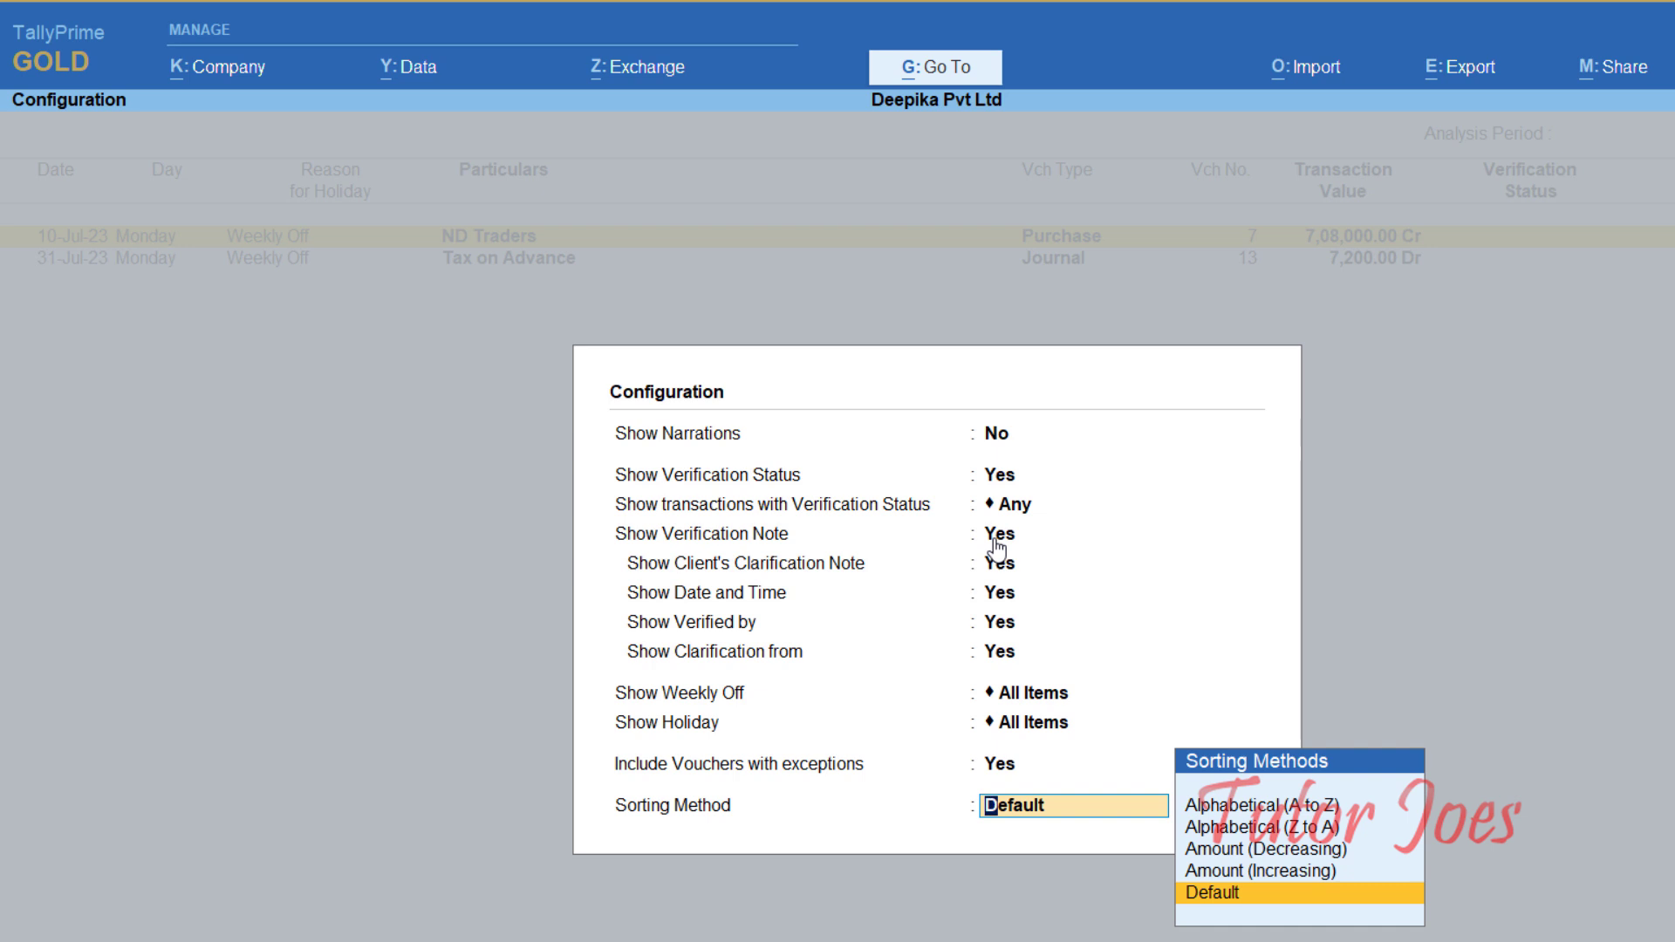
{"action": "key", "text": "Return"}
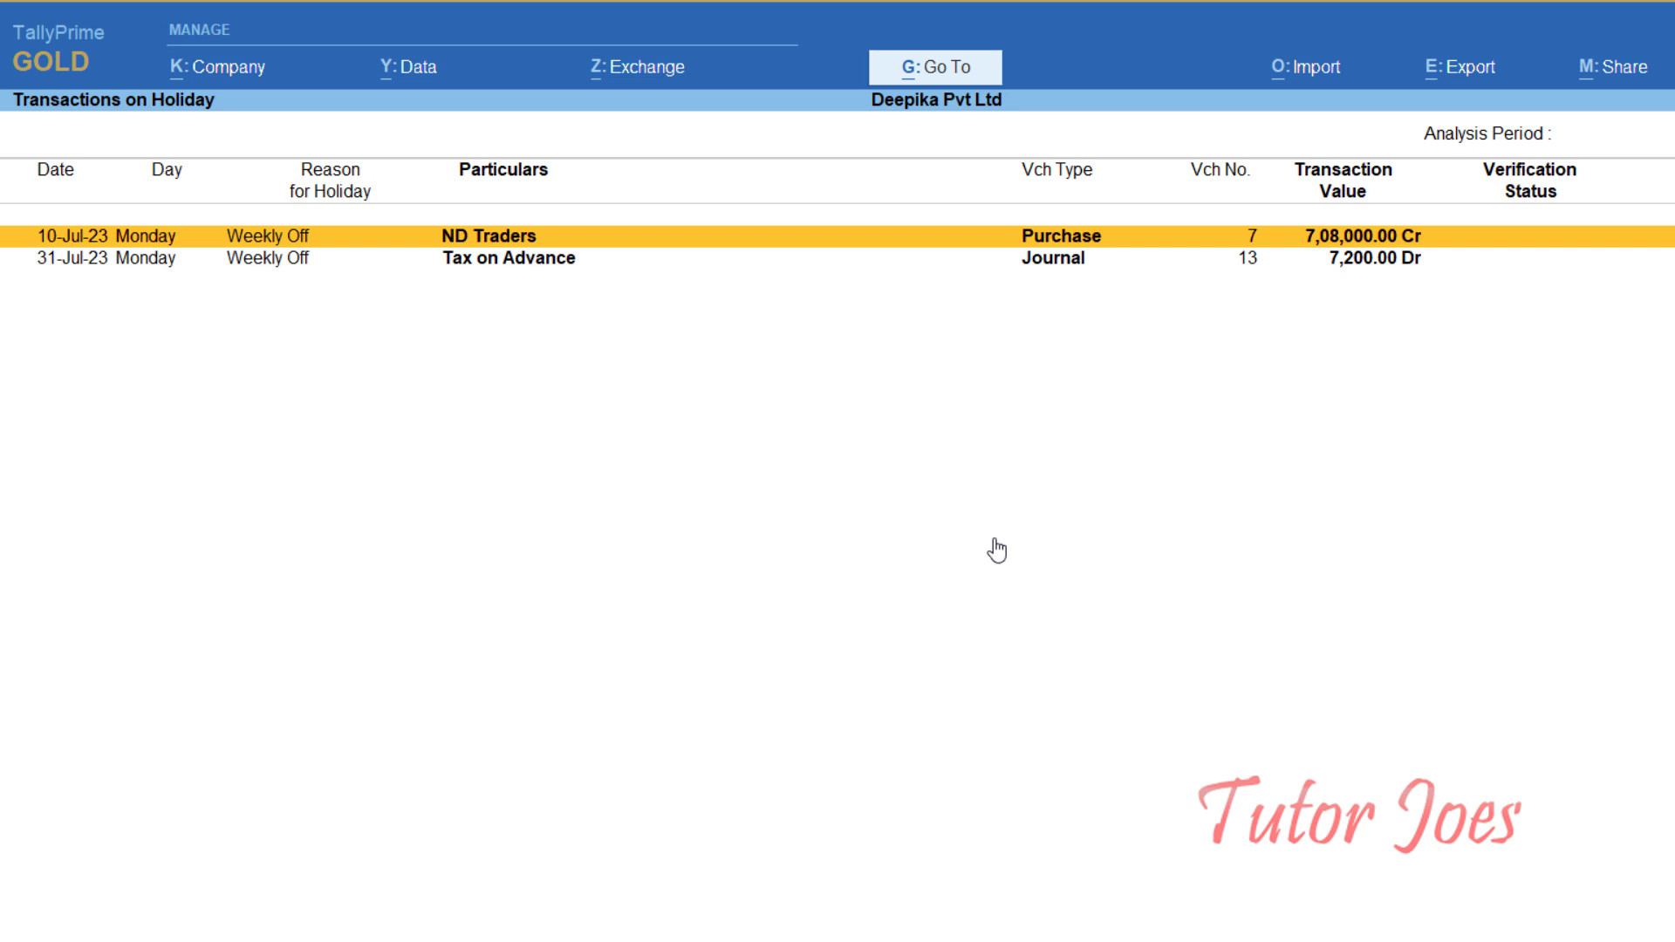
{"action": "key", "text": "Escape"}
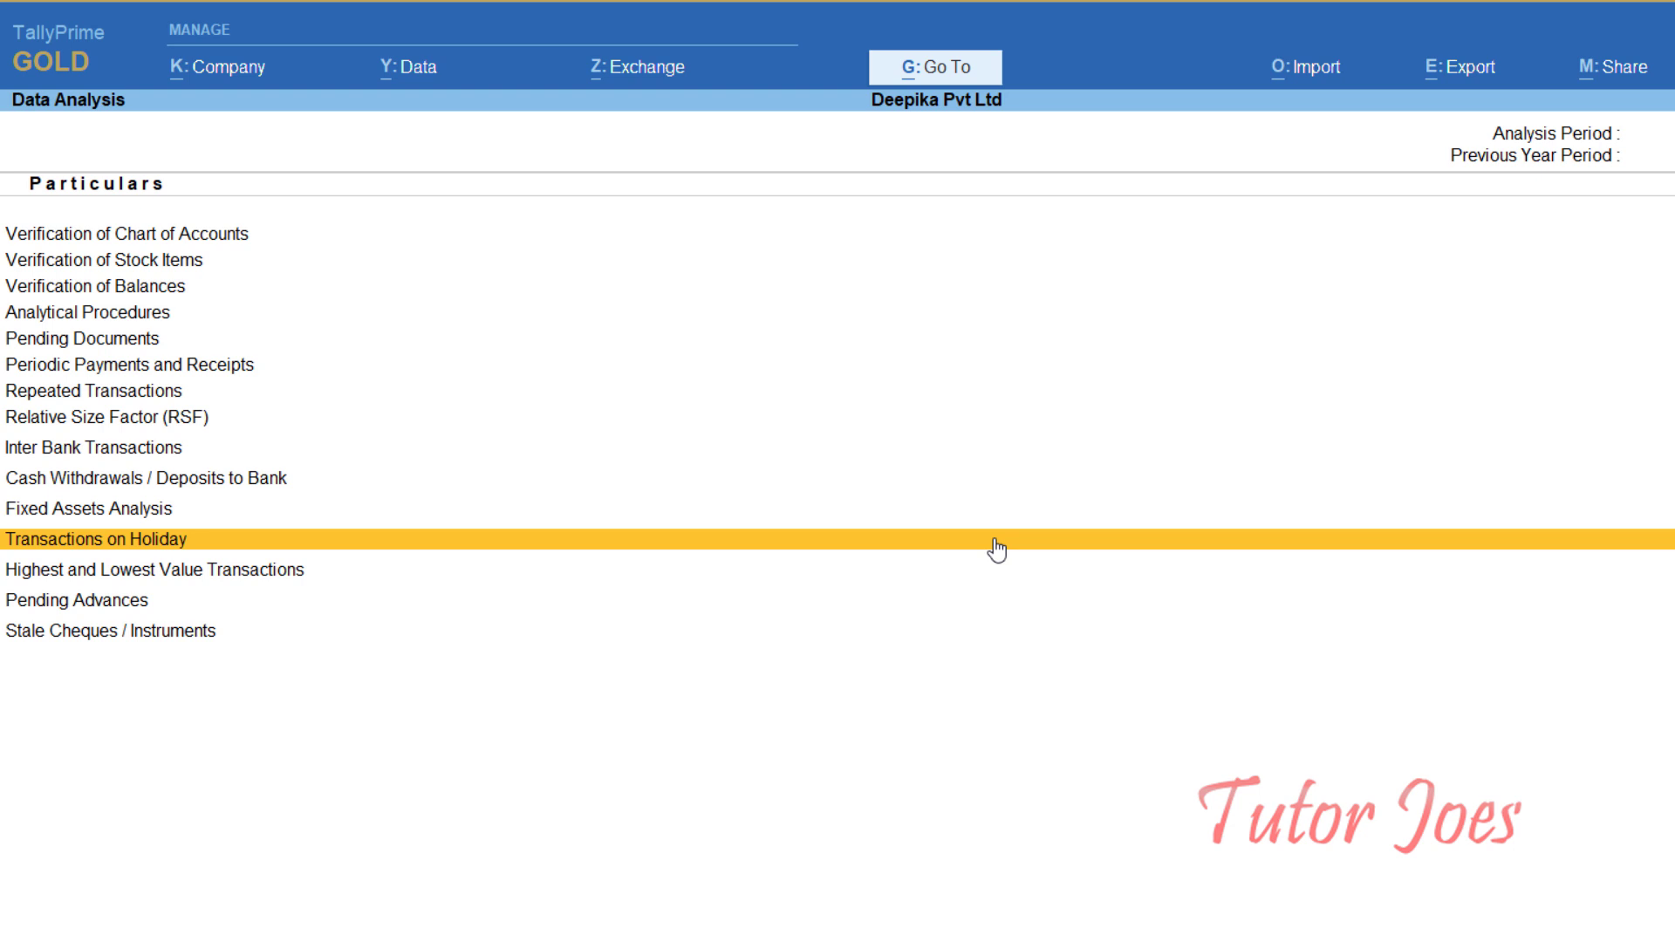